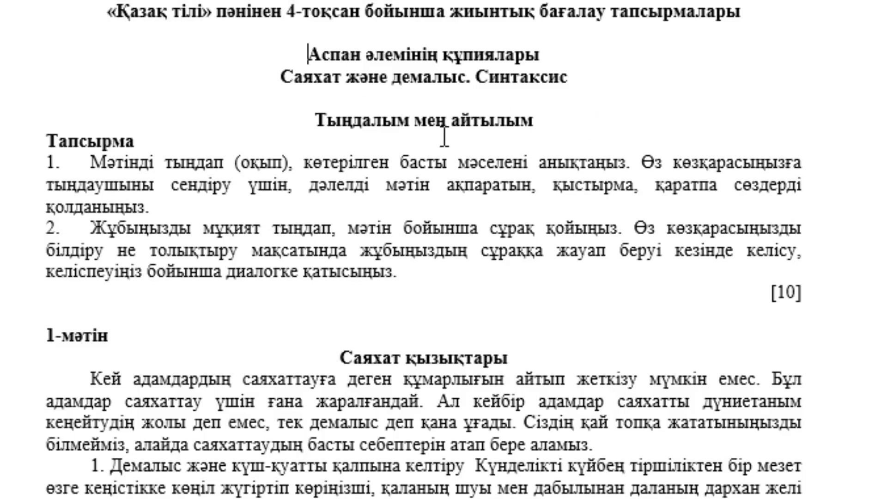
Step: Read the listening task, highlighting 'қыстырма, қаратпа', then move down to text 1, Саяхат қызықтары
scroll(445, 137, "down", 3)
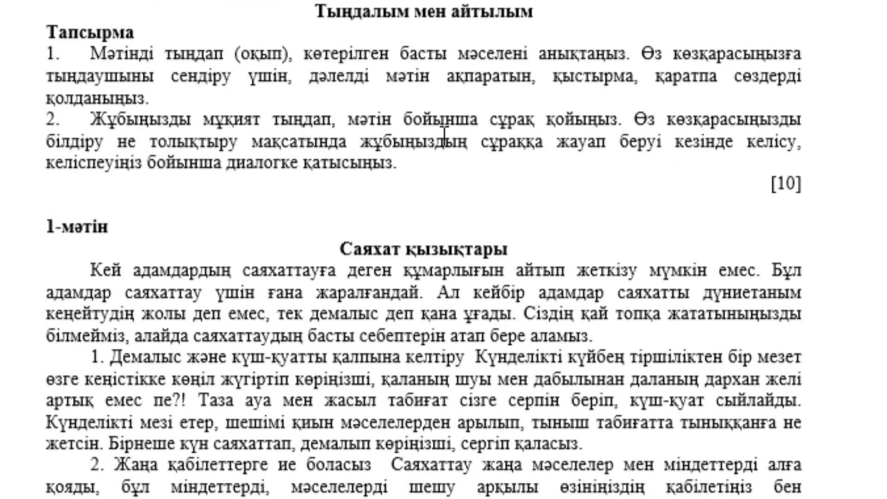
scroll(445, 138, "up", 3)
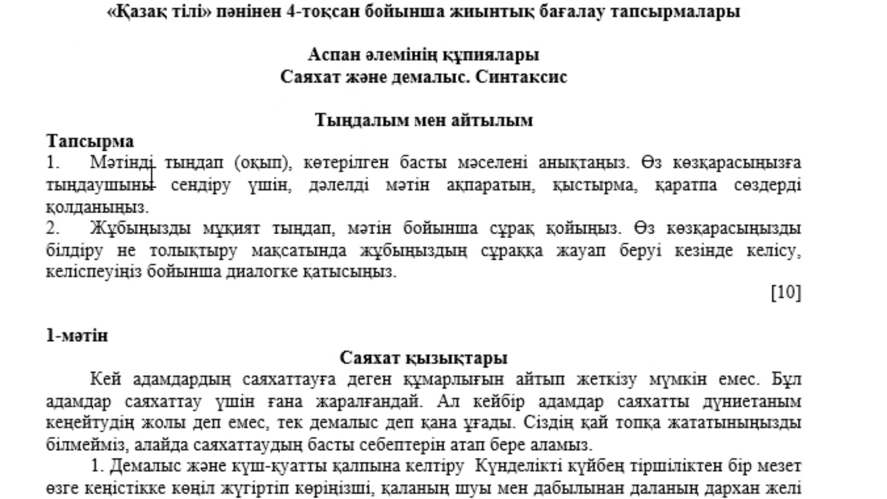
scroll(147, 174, "down", 1)
mouse_move(91, 108)
left_mouse_down()
mouse_move(152, 134)
mouse_move(152, 152)
left_mouse_up()
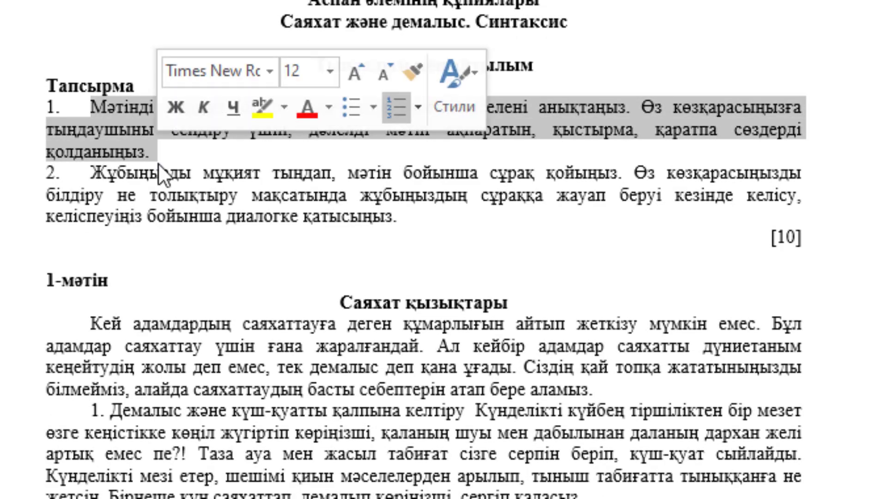
left_click(154, 181)
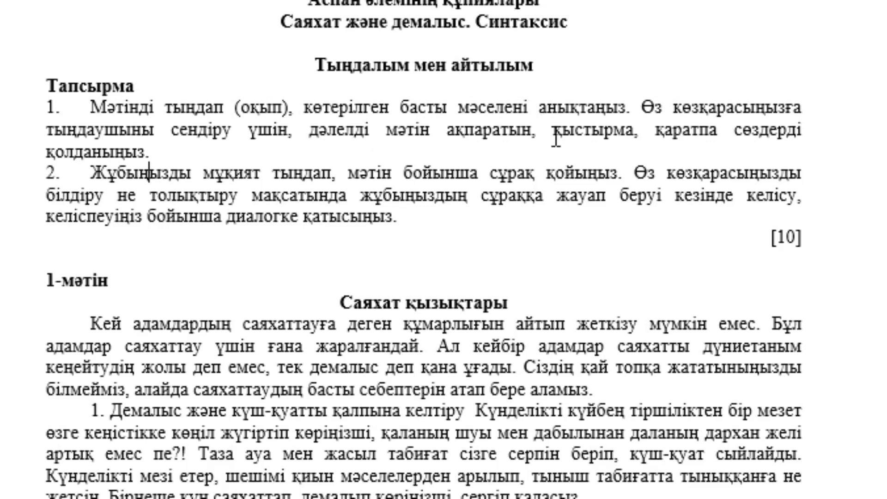
left_click_drag(553, 130, 733, 130)
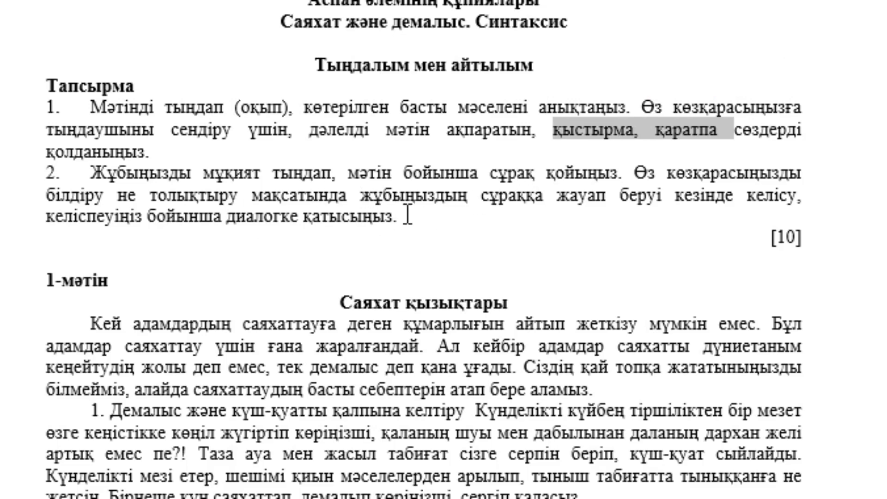
scroll(425, 217, "down", 5)
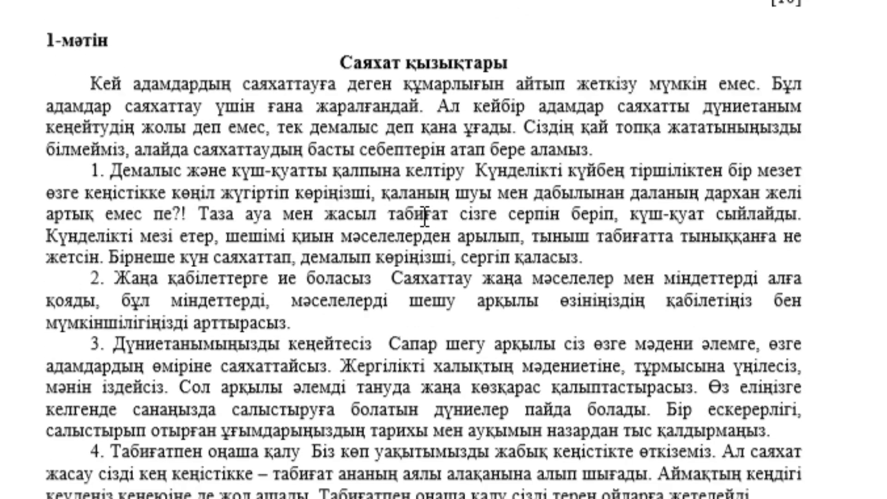
Step: Look over the Саяхат қызықтары title, then scroll past the sky-is-blue text to Оқылым
scroll(425, 216, "down", 1)
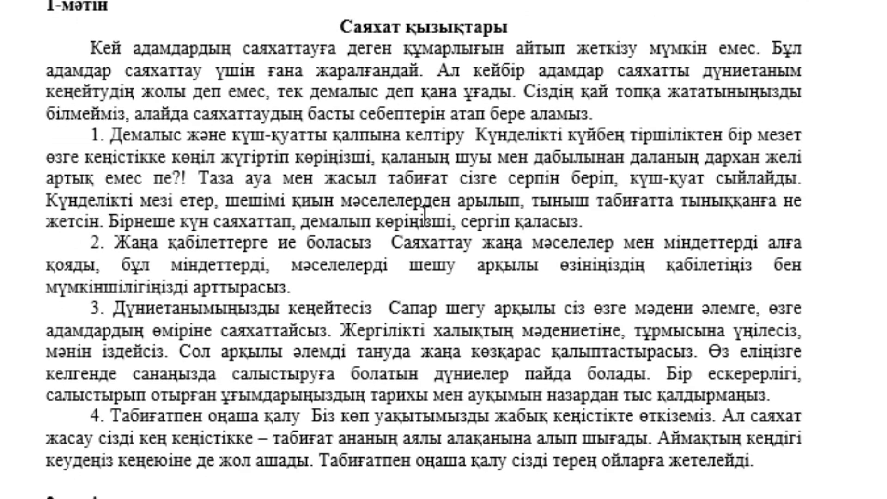
triple_click(374, 32)
left_click(405, 156)
scroll(600, 241, "down", 2)
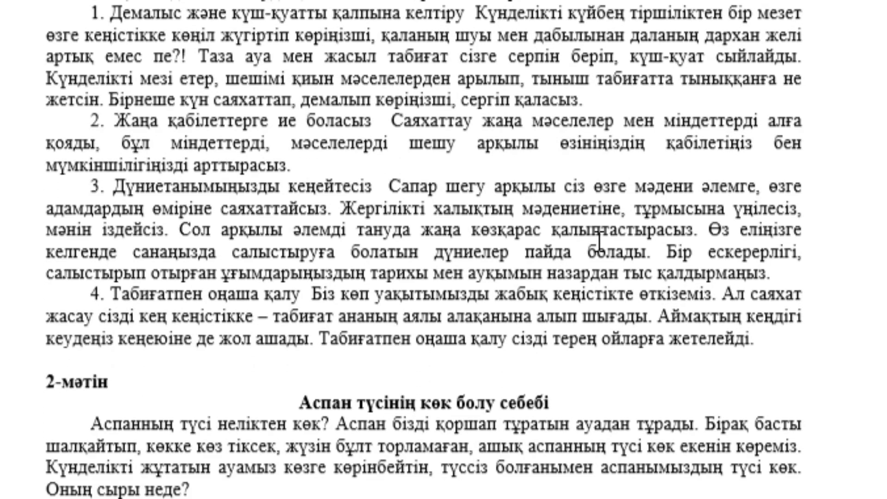
scroll(599, 241, "down", 2)
scroll(599, 241, "down", 1)
scroll(599, 241, "down", 1)
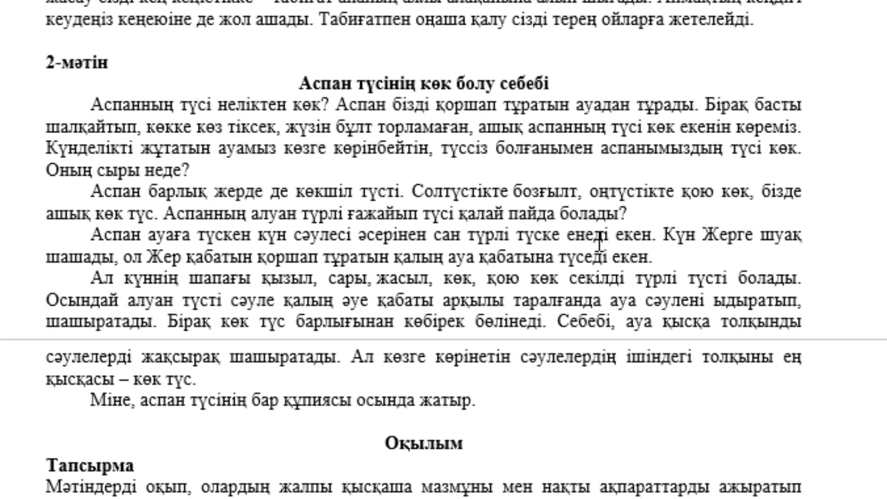
mouse_move(647, 194)
scroll(647, 192, "down", 2)
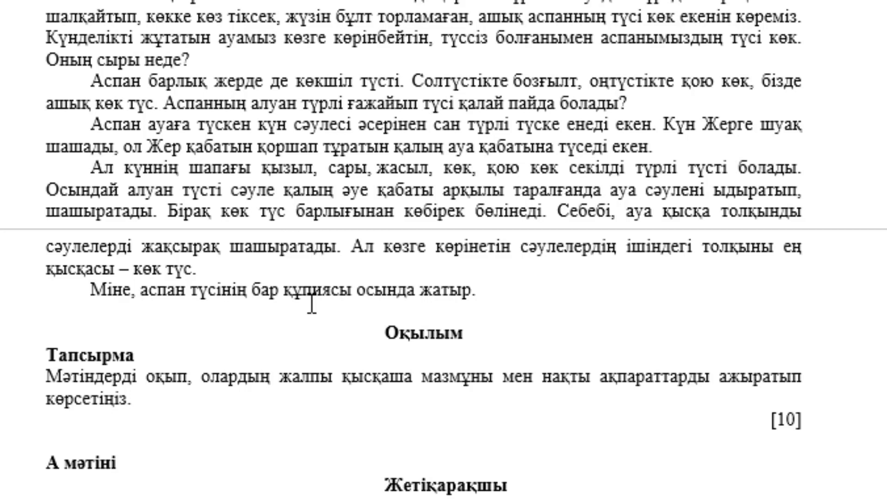
Step: Insert two blank lines after '…осында жатыр.' and review text 1's opening paragraph
left_click(503, 283)
key("Return")
key("Return")
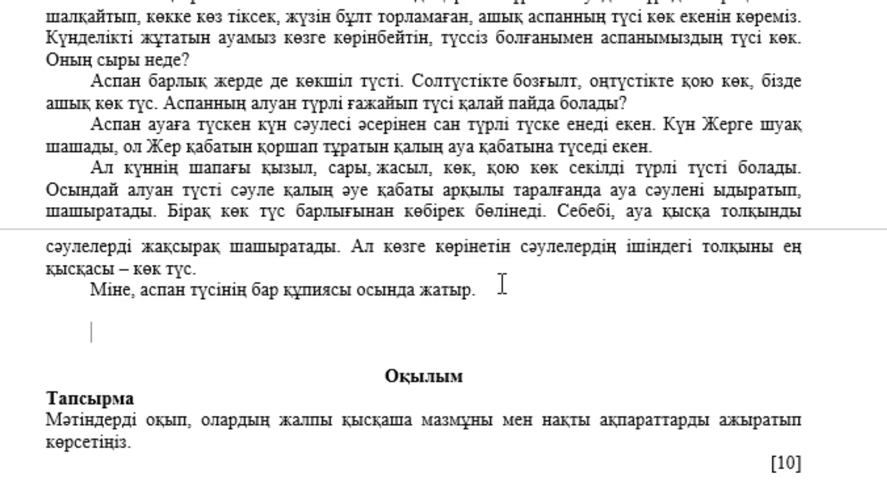
scroll(483, 260, "up", 3)
scroll(416, 162, "up", 5)
scroll(355, 69, "up", 1)
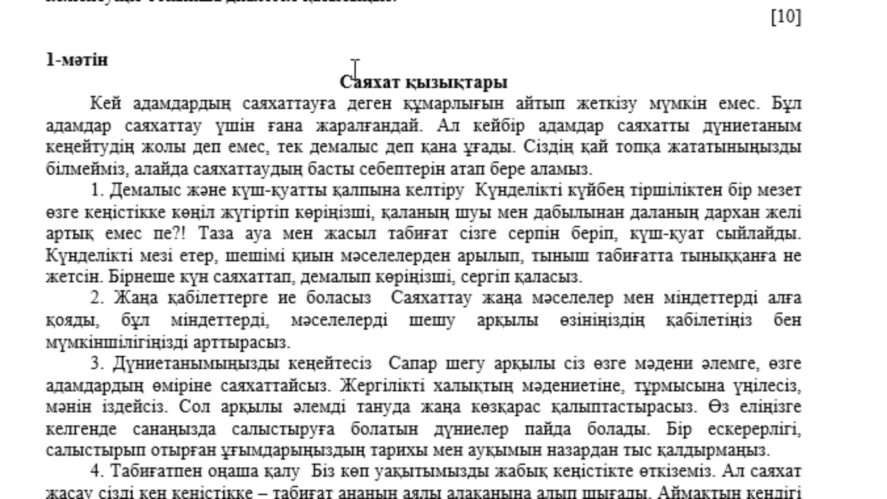
left_click_drag(355, 69, 280, 190)
left_click(293, 170)
Step: Return to the new empty line above the Оқылым task
scroll(403, 289, "down", 4)
scroll(462, 289, "down", 1)
scroll(341, 349, "down", 5)
scroll(456, 400, "down", 2)
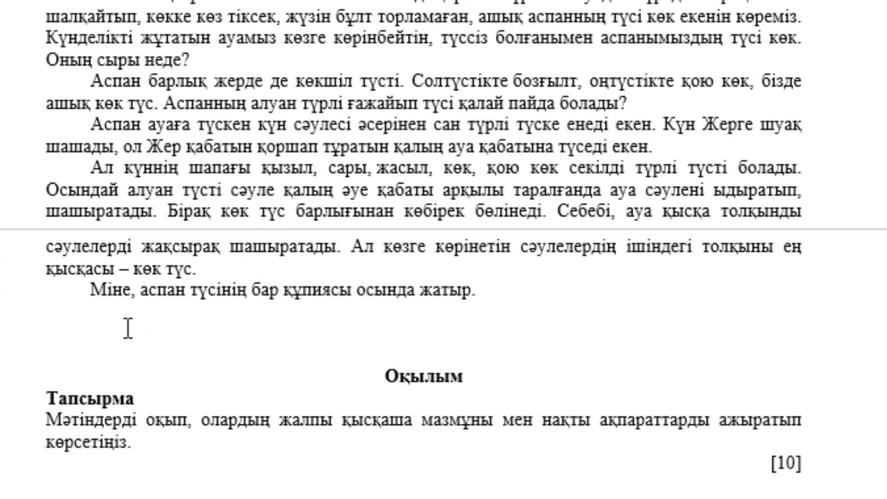
left_click(102, 332)
Step: Type 'Бірінші мәтінде саяхаттың адам баласына тигізер маңыздылығы мен пайдасы туралы айтылған.'
type("Б")
type("рінші мә")
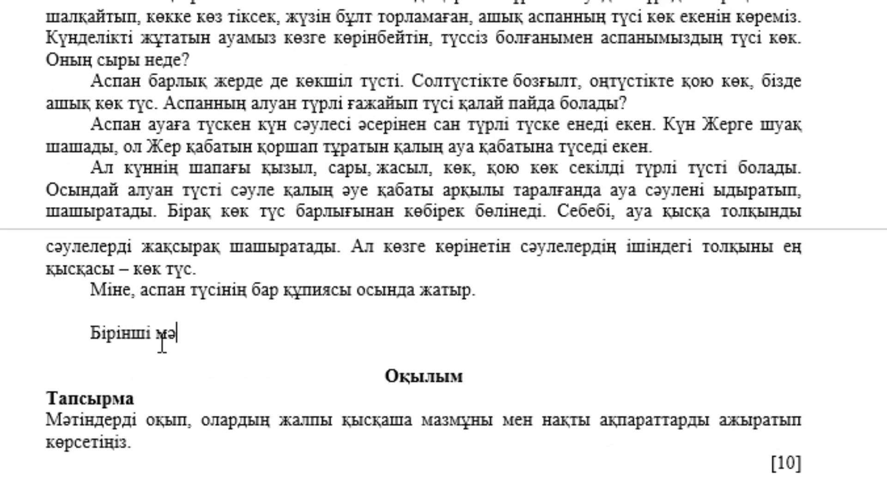
type("тінде")
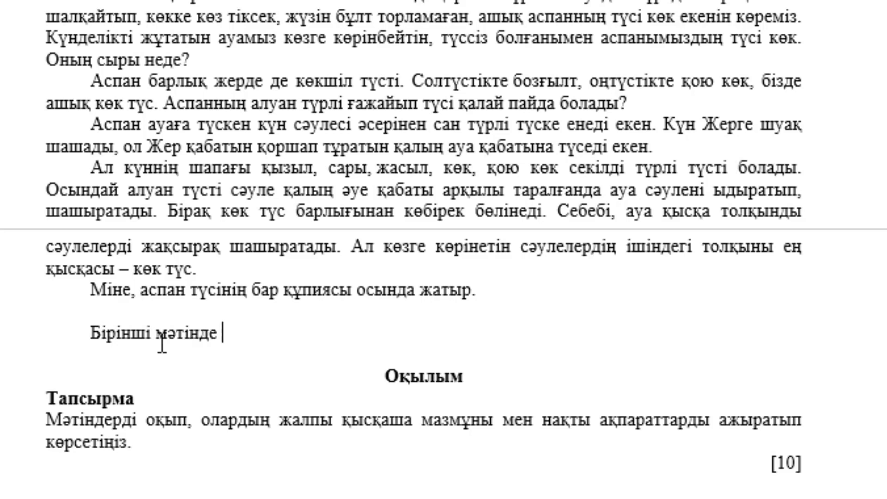
type("саяхатт")
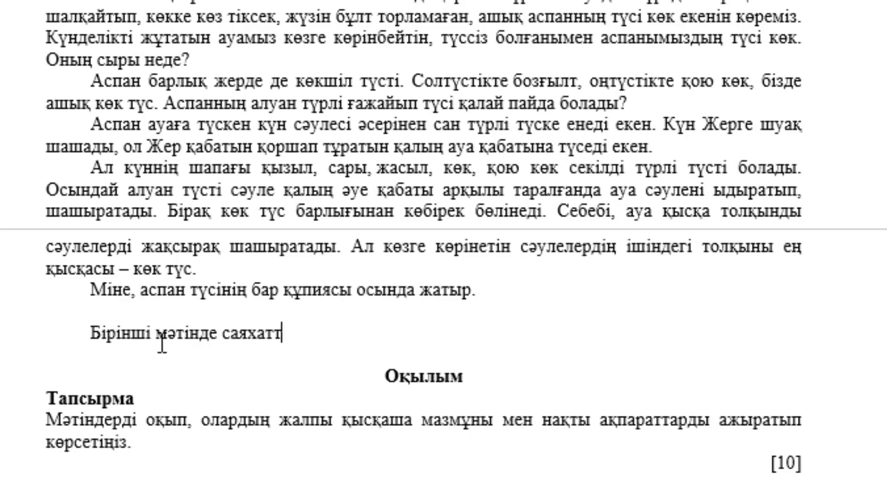
type("ың адам ба")
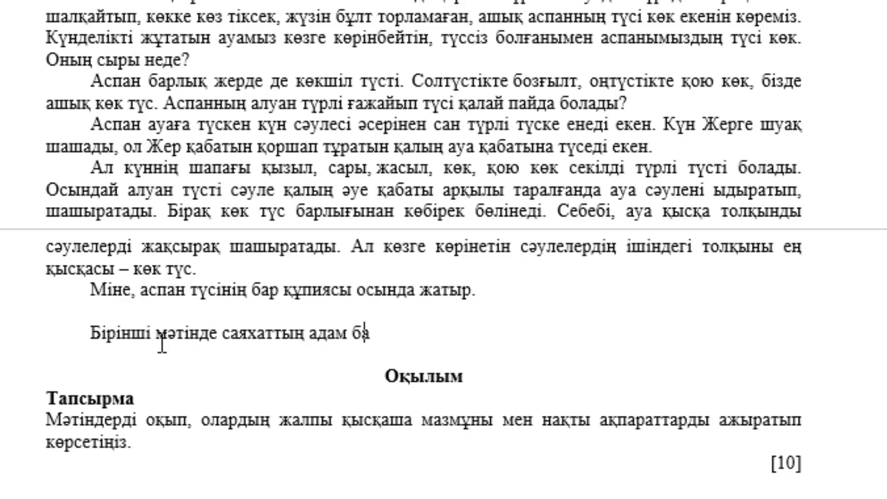
type("ласына")
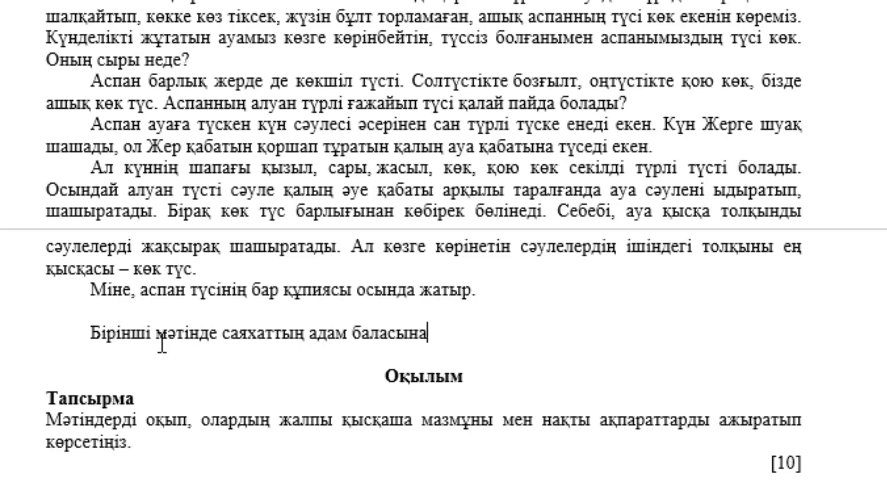
type("кө")
key("BackSpace")
key("BackSpace")
type("тигізер маң")
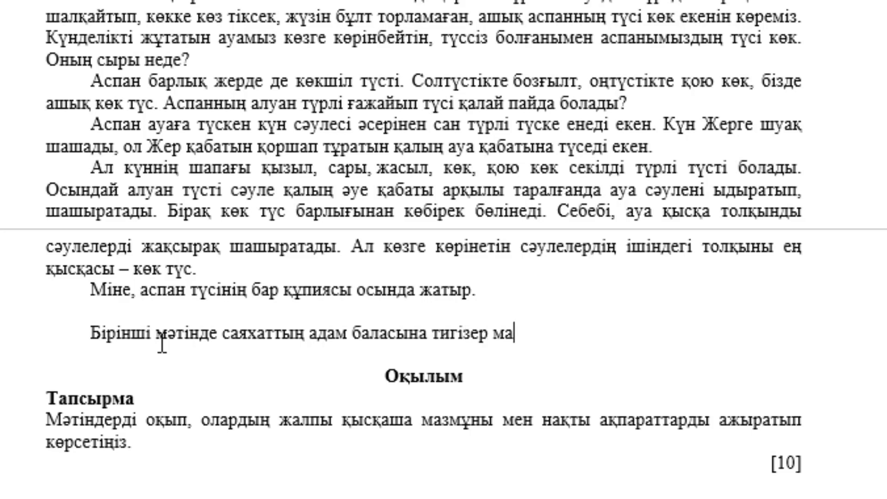
type("ыздылығы")
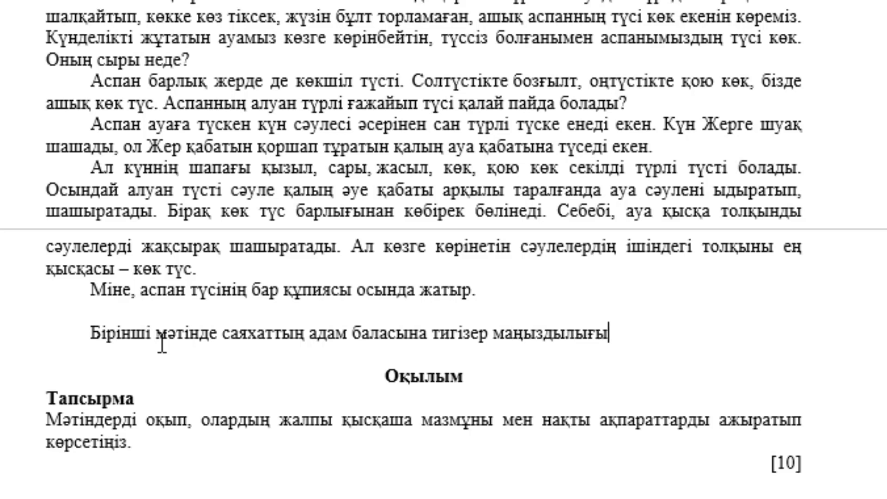
type(" мен па")
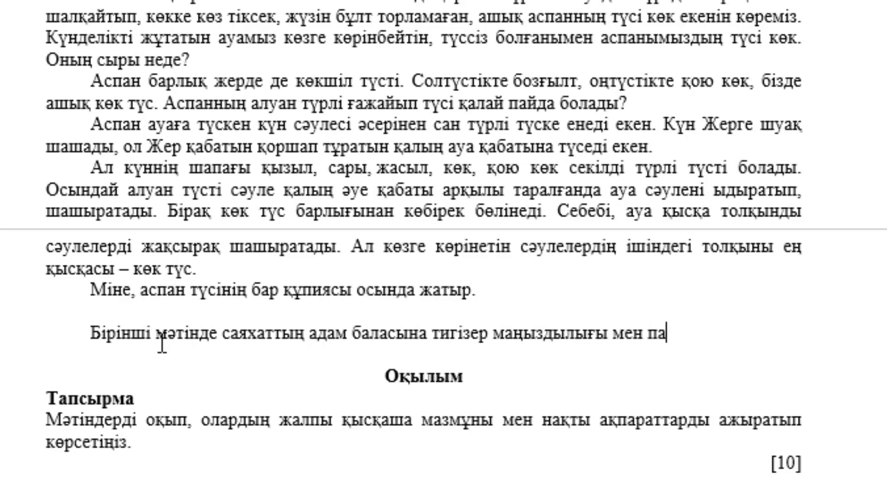
type("йдасы тур")
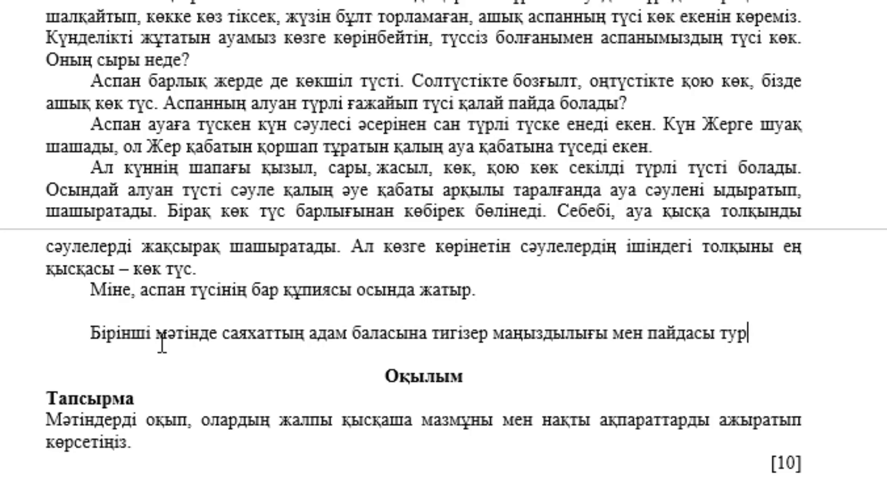
type("алы айтыл,")
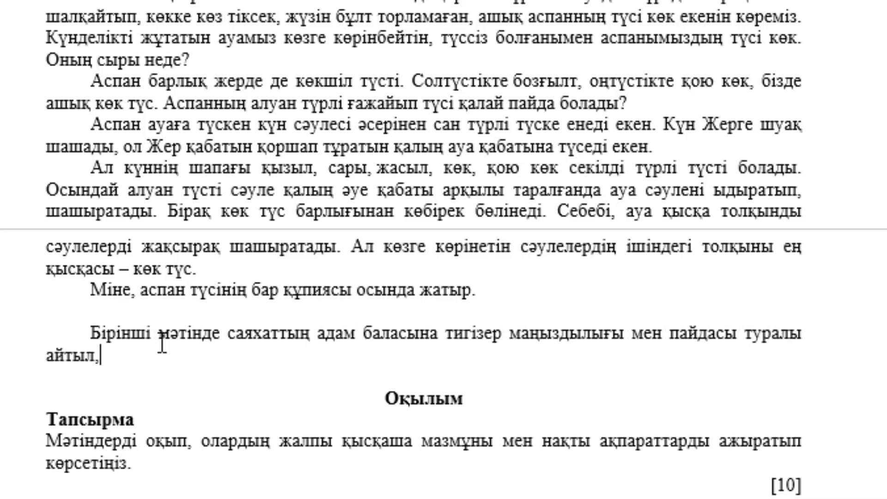
key("BackSpace")
type("ған.")
key("Return")
type("д")
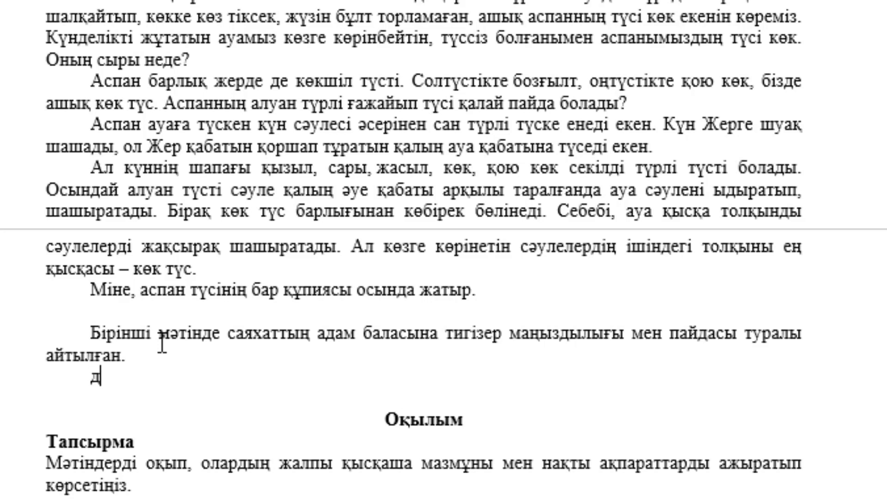
Step: Write 'Достар, саяхат дегеніміз ол біздің дүниетанымызды кеңейтудің бір жолы...' on knowledge and responsibility
type("остар, сая")
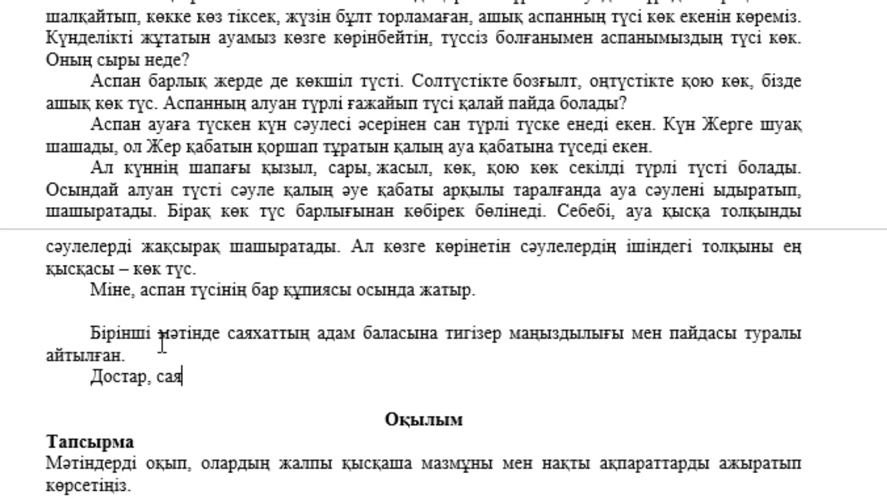
type("хат дегені")
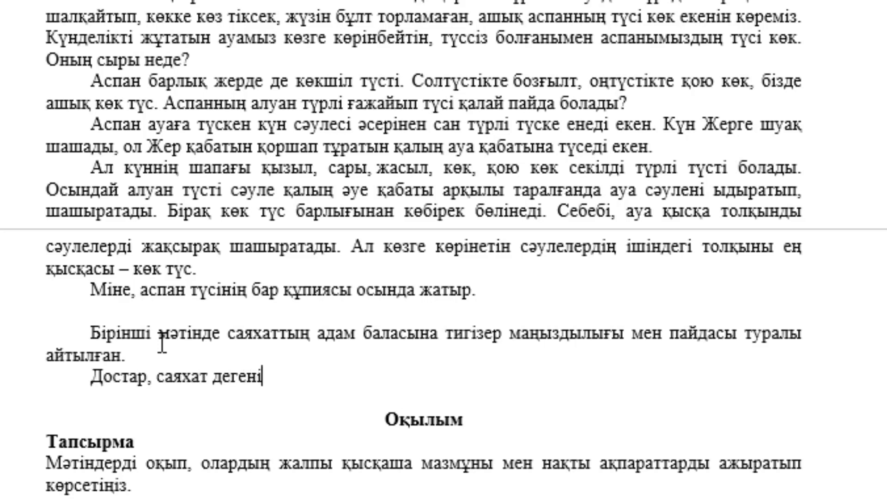
type("міз ол")
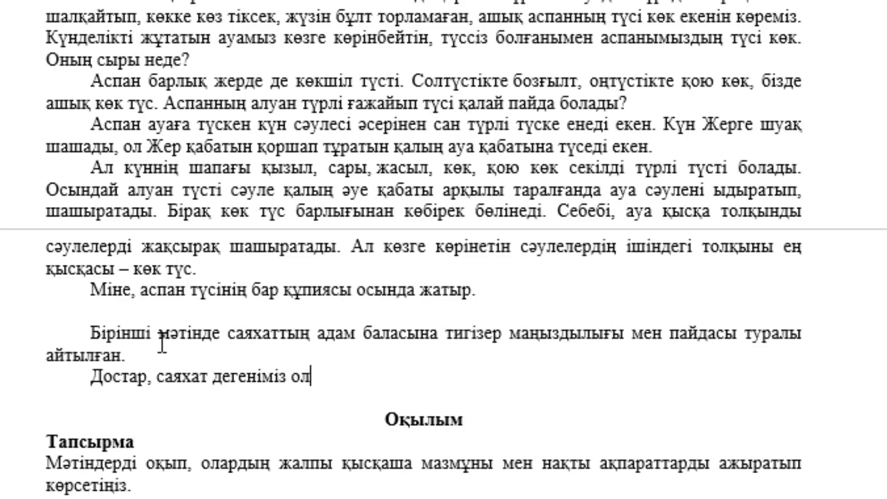
type(" біздің ")
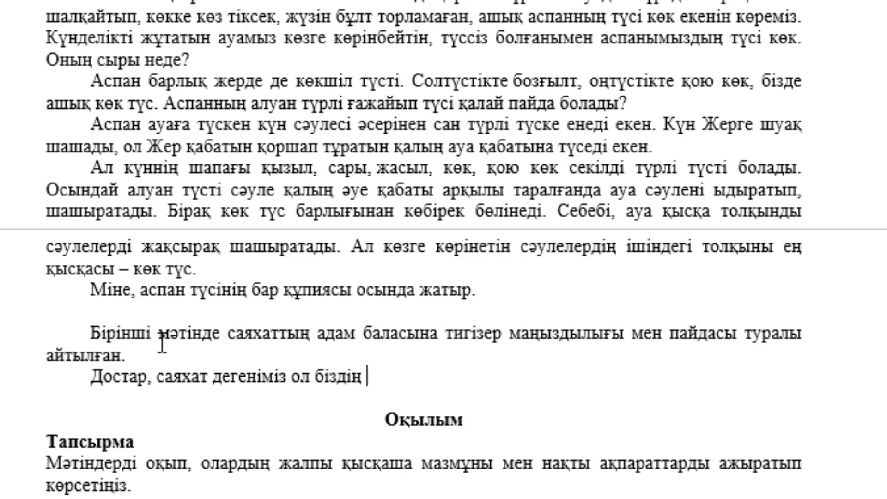
type("дүниета")
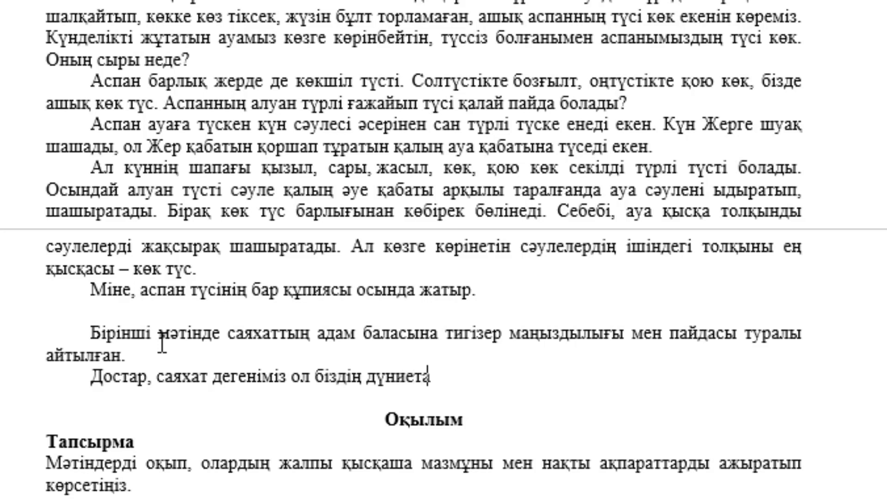
type("нымыз")
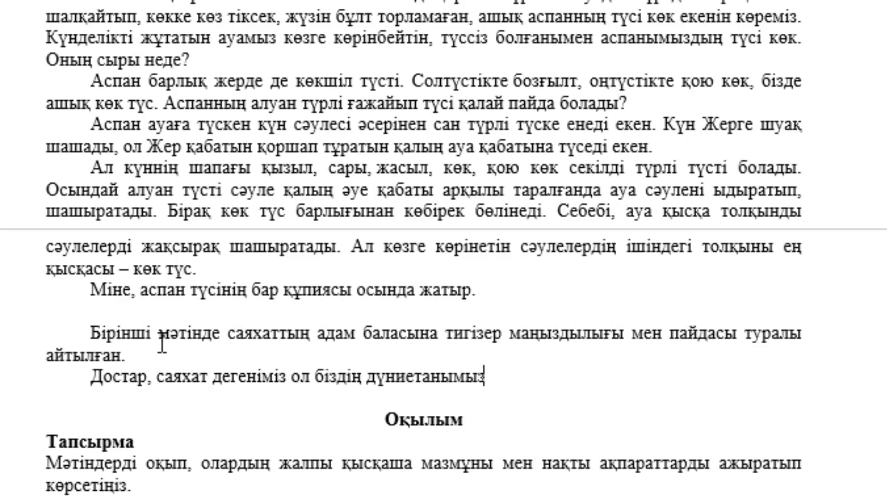
type("ды ке")
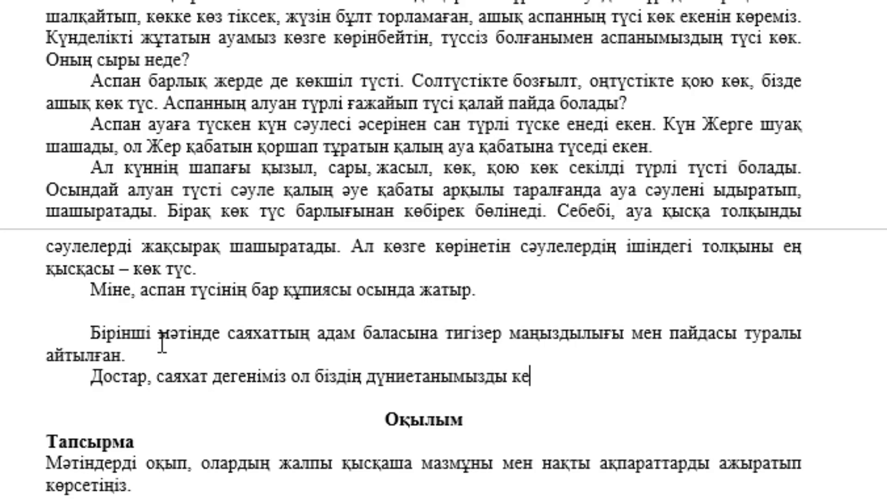
type("ңей")
type("ту")
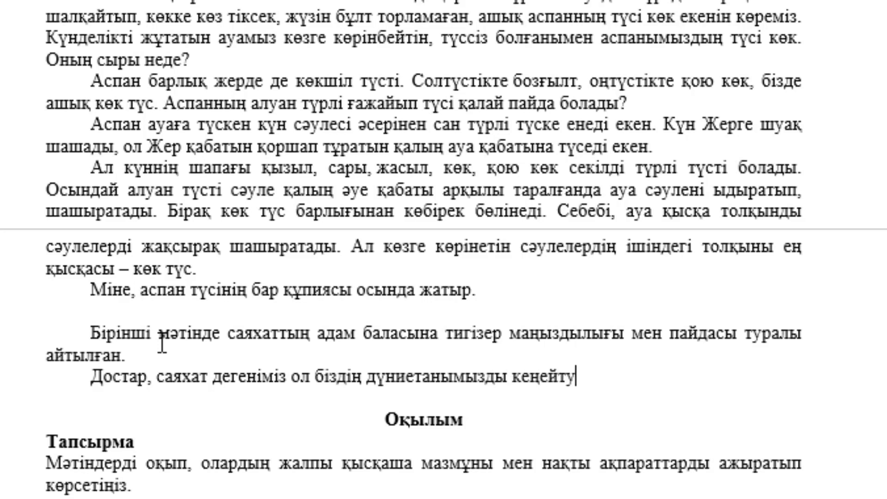
type("дің бір ")
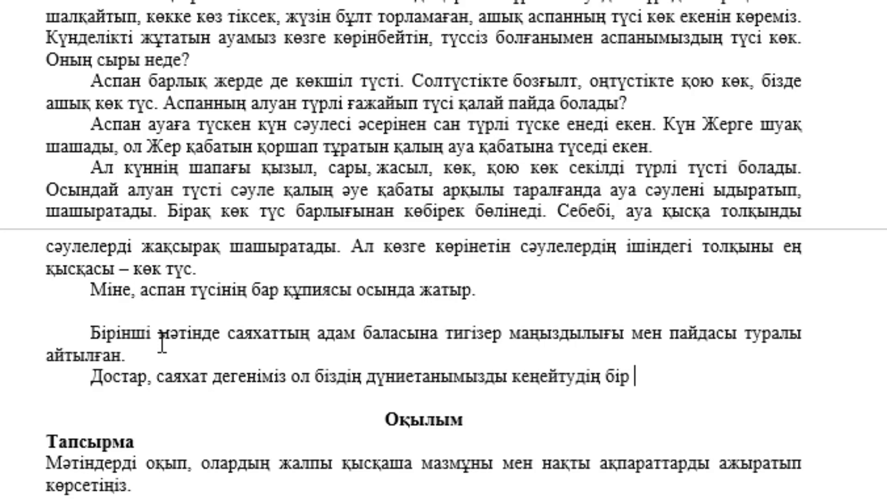
type("жолы.")
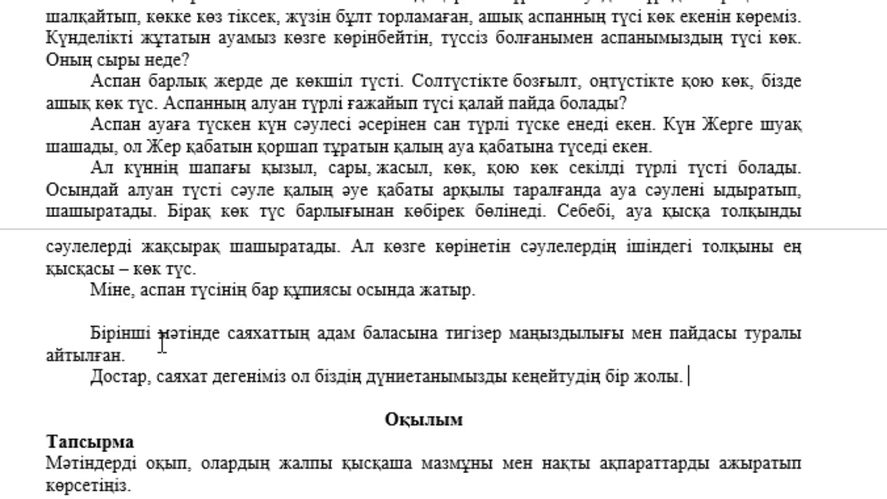
type("Көп са")
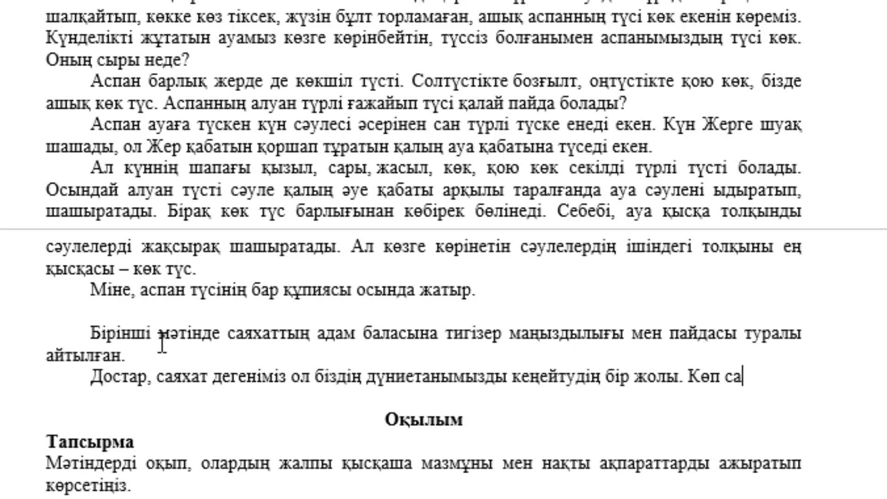
type("яхаттағ")
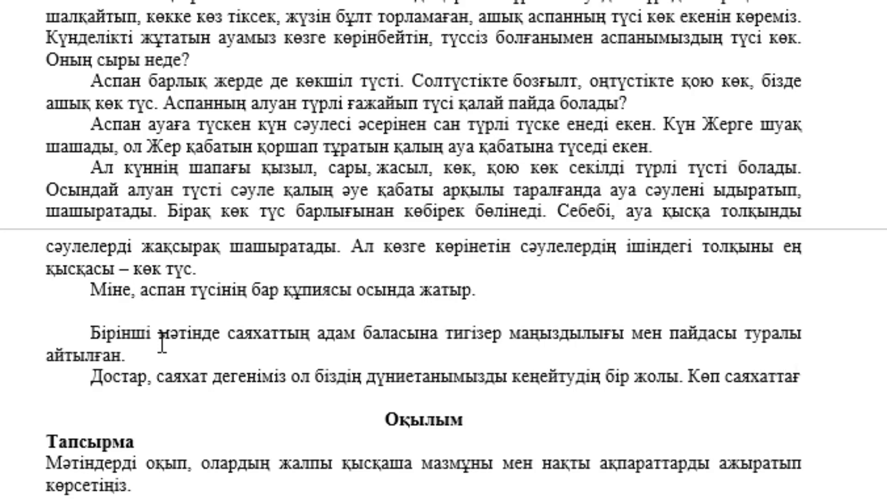
type("ан адамның ")
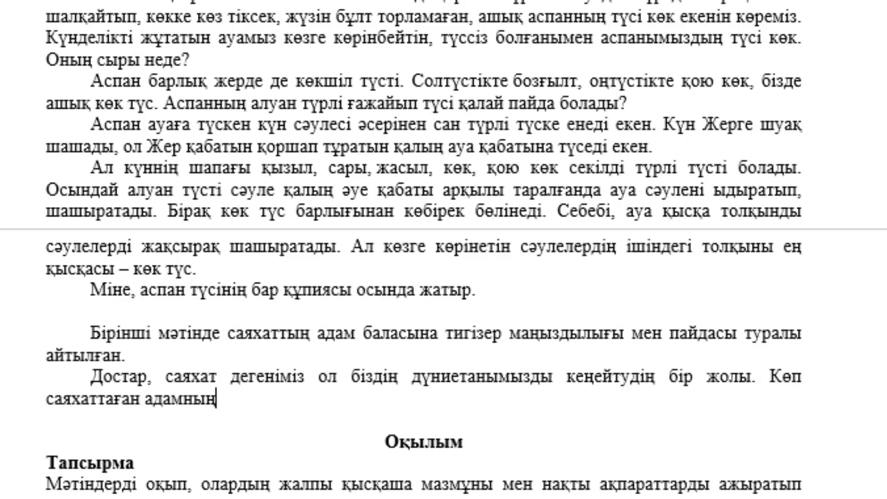
type("білімі ")
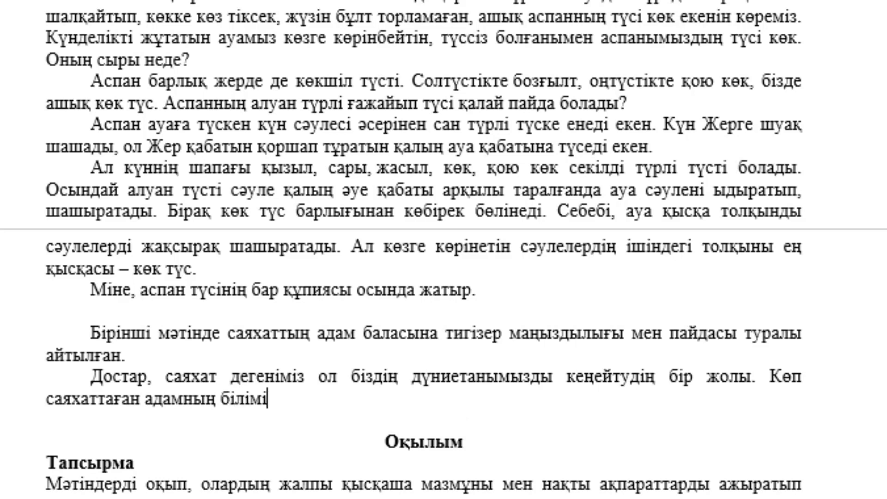
type("де")
type(" жоғары бо")
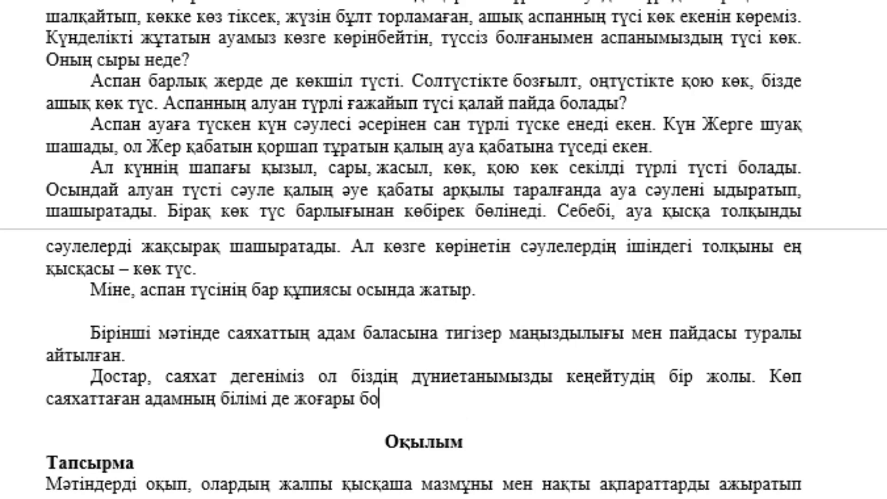
type("лады.")
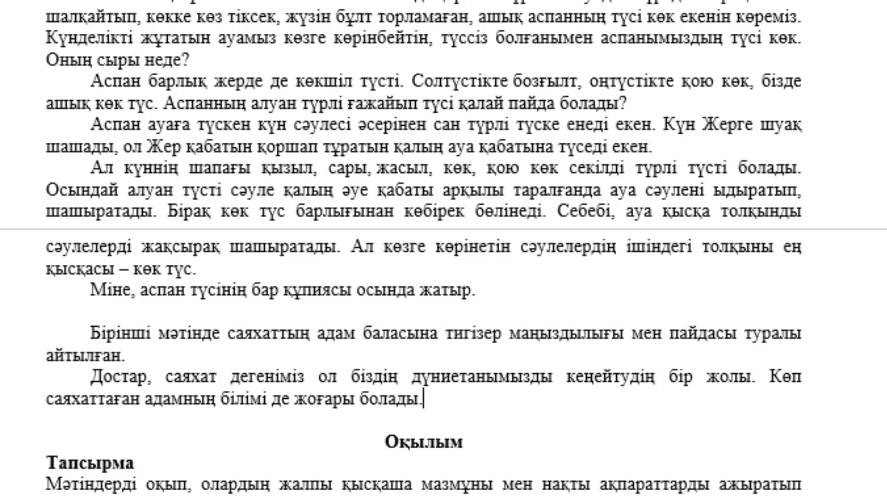
type(" бірі")
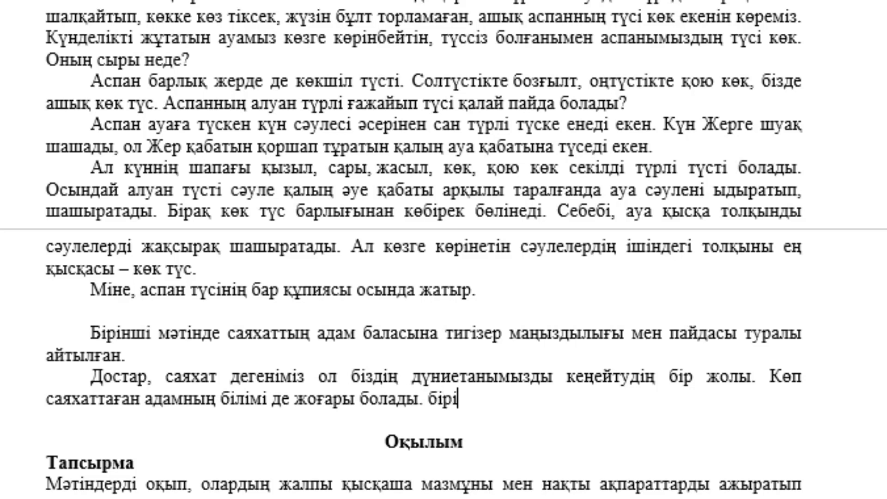
type("ншіден, ")
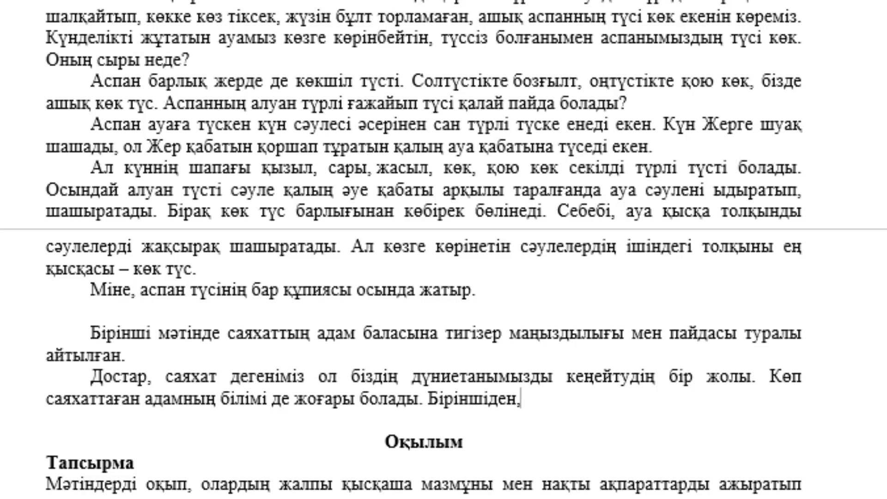
type("саяхаттау ")
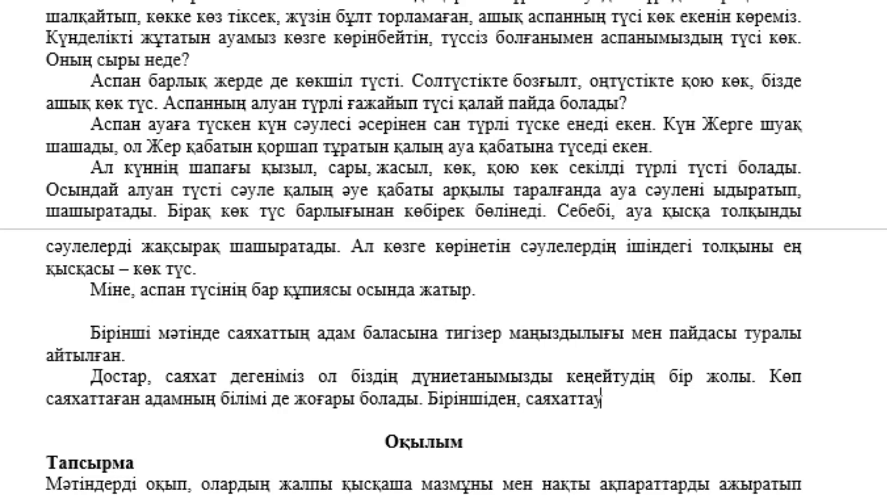
type("ол адамн")
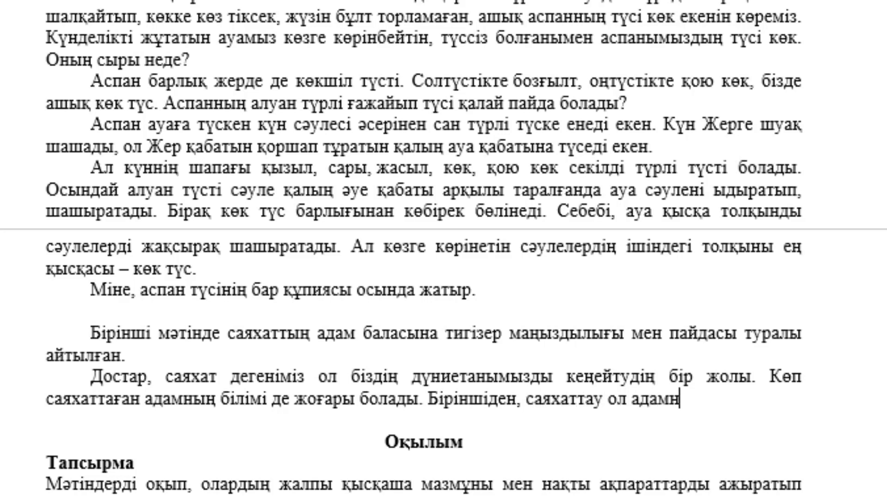
type("ың өз")
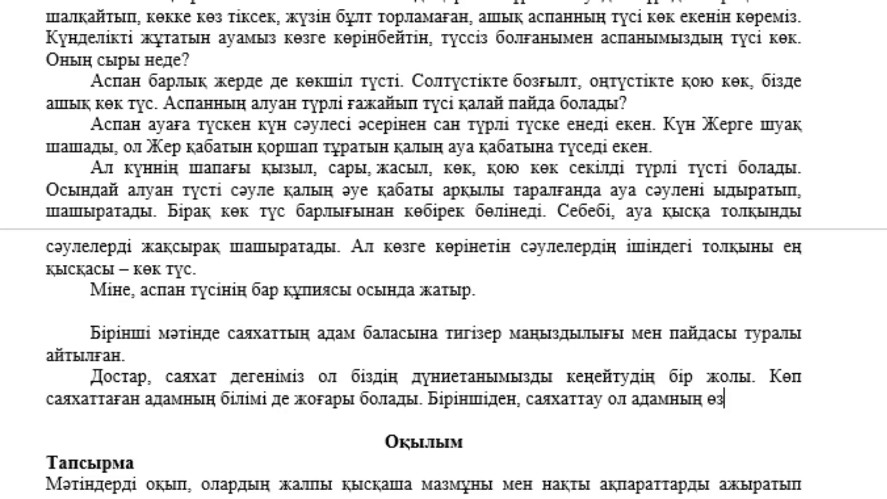
type(" алдынд")
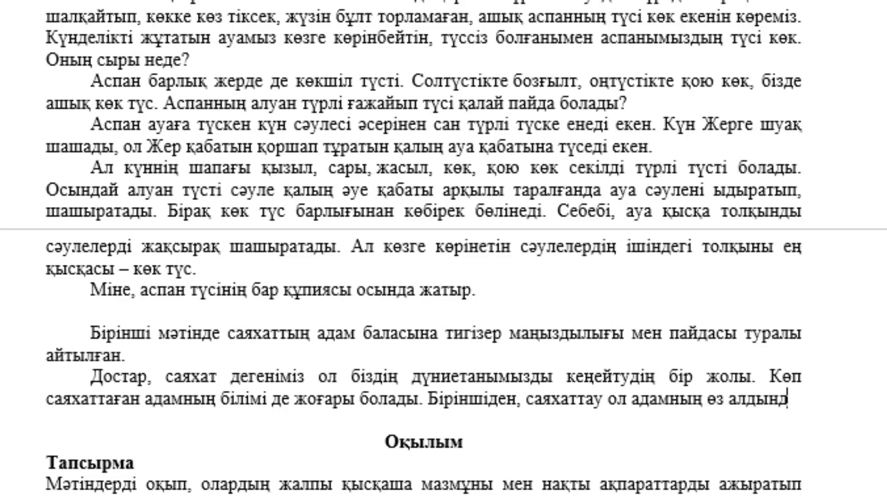
type("а жауа")
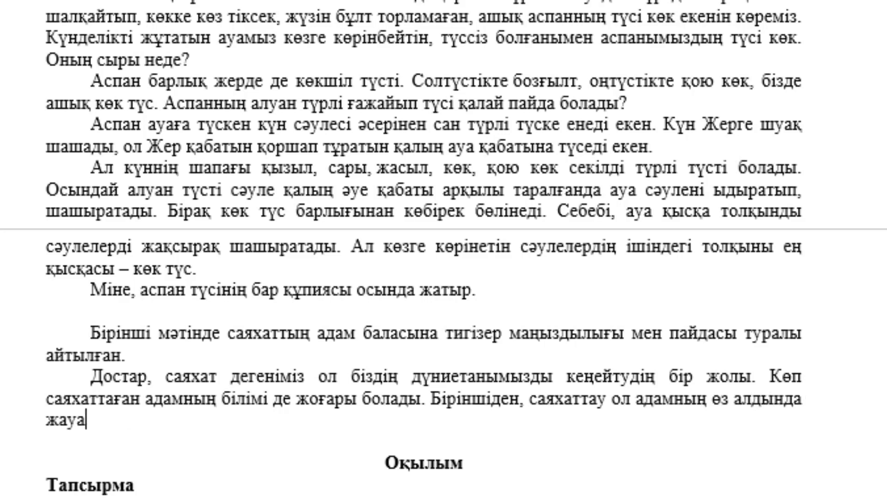
type("пкелші")
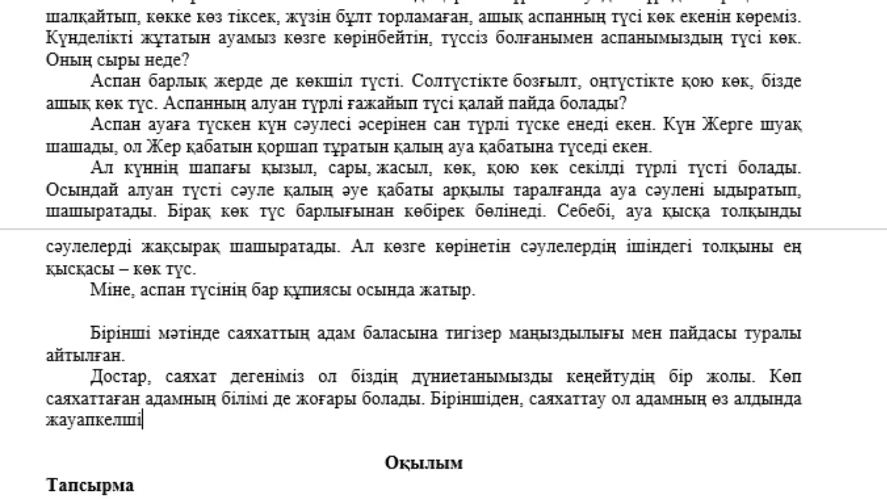
type("лігін ар")
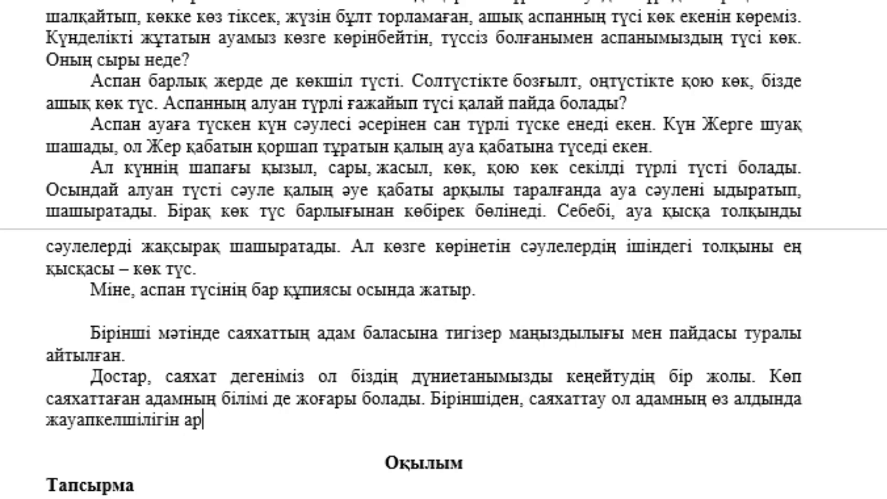
type("ттырады деуг")
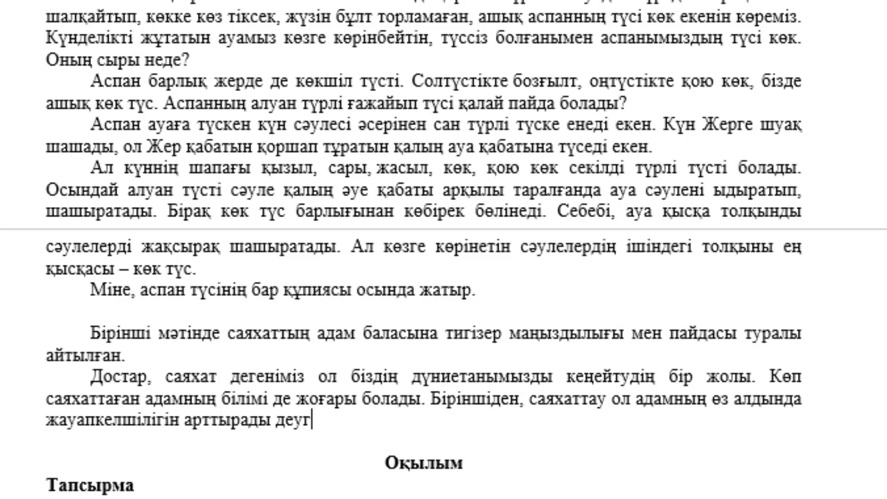
type("е болады.")
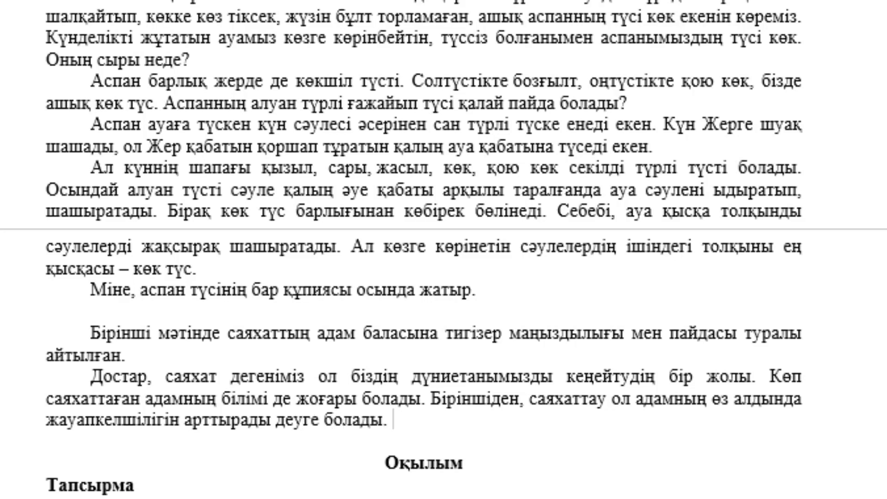
type(" с")
type("онымен қатар")
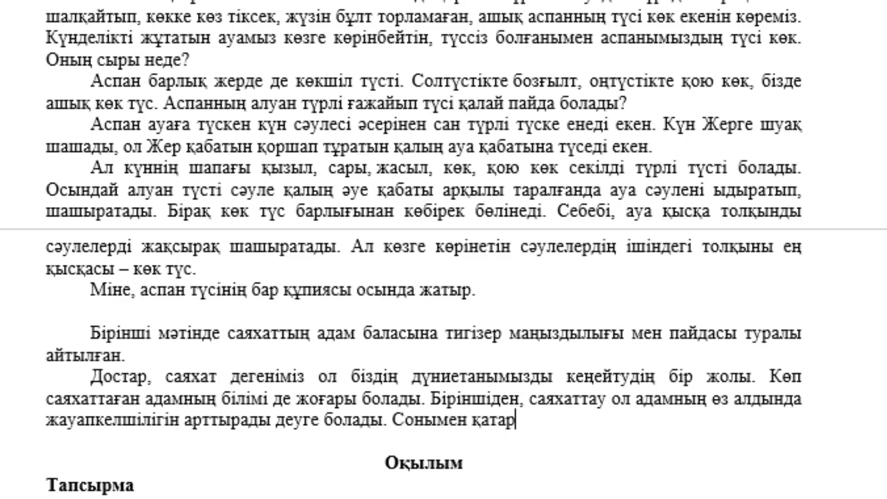
type(" саяхаттау ")
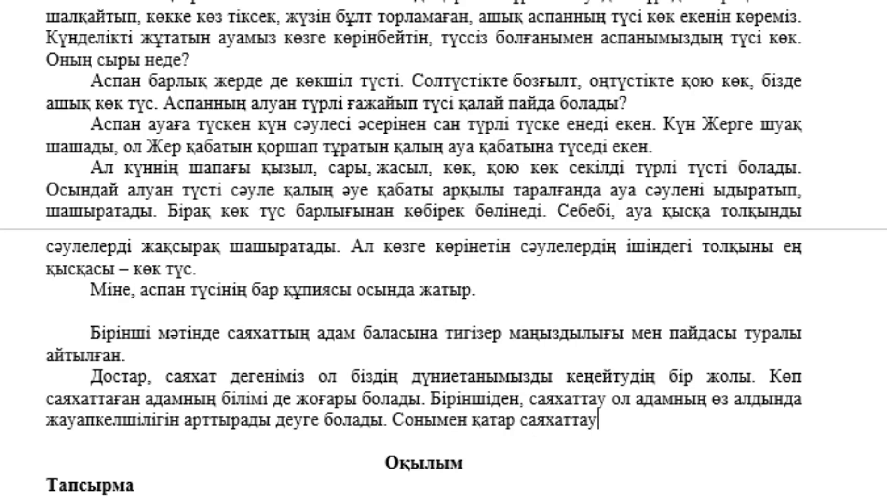
type("адамды бе")
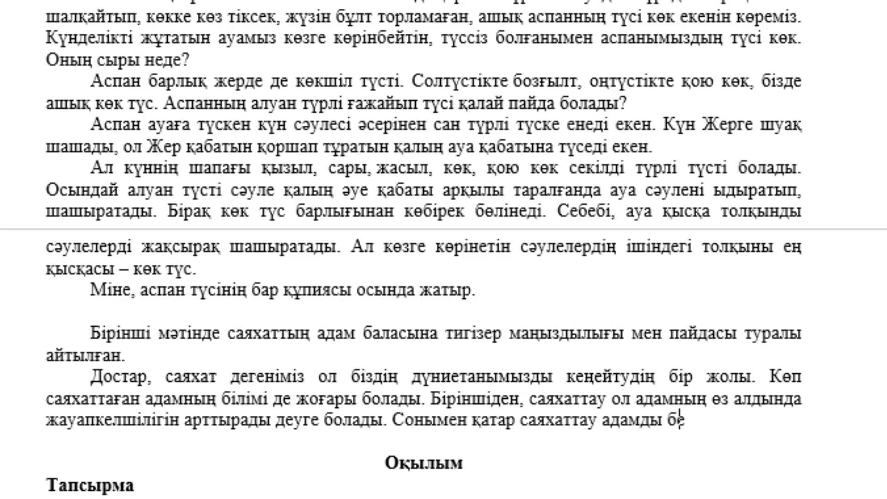
type("р")
key("BackSpace")
type("лгі")
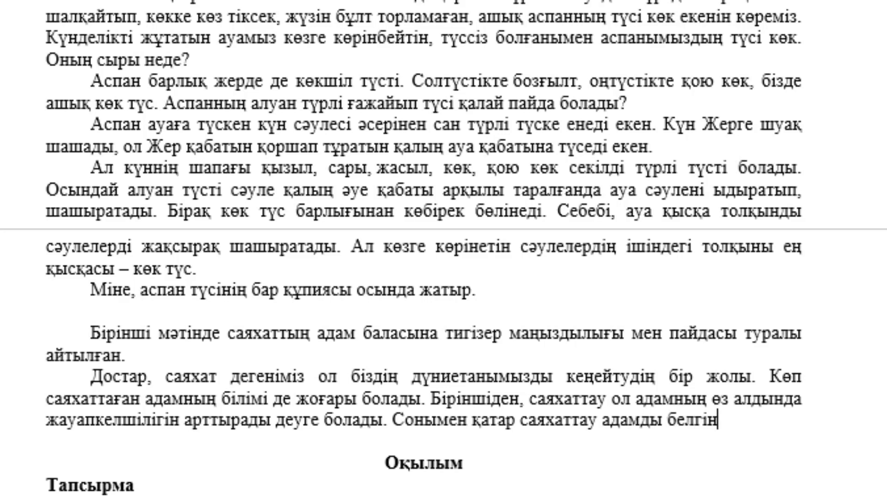
type("лі")
type(" бір міндет")
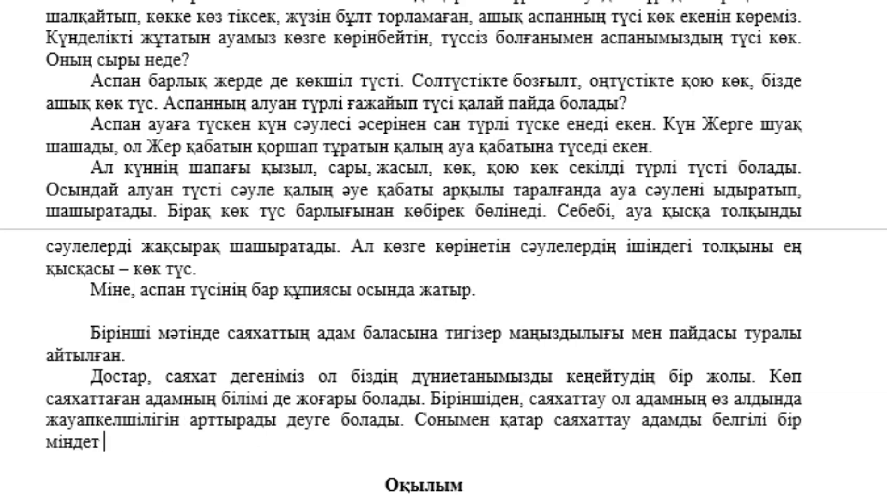
type("терге ә")
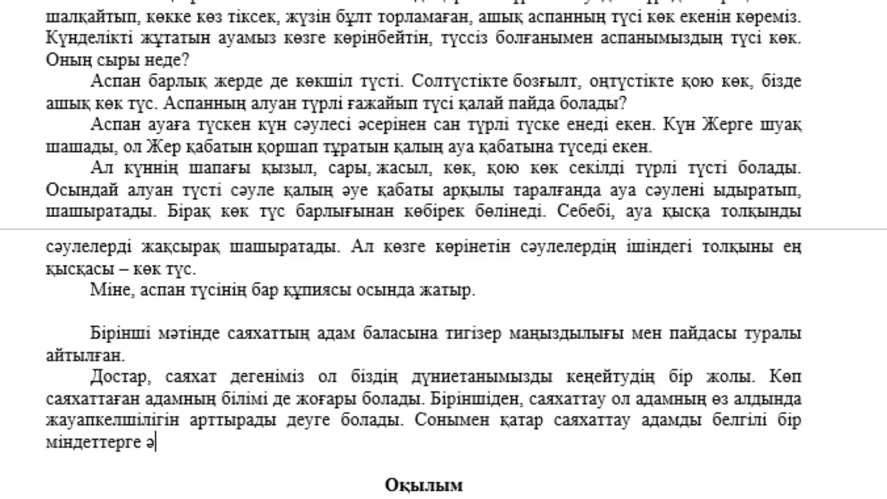
type("келеді.")
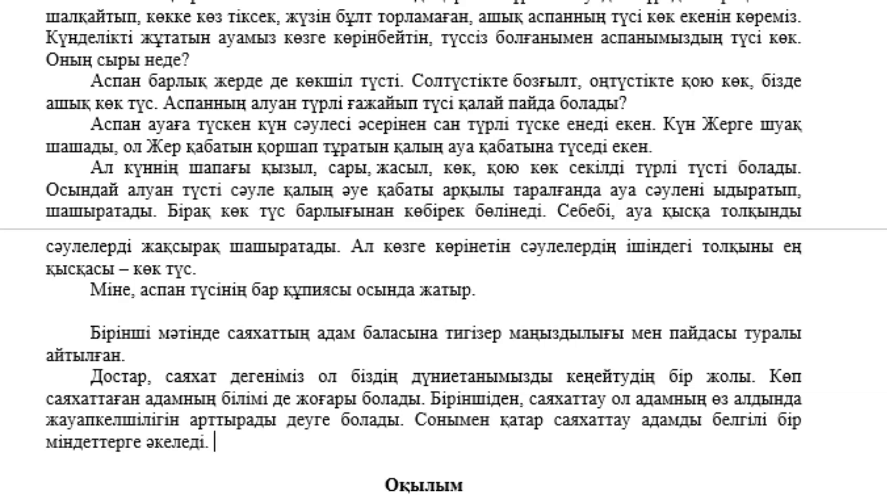
type("ек")
type("іншіден, ")
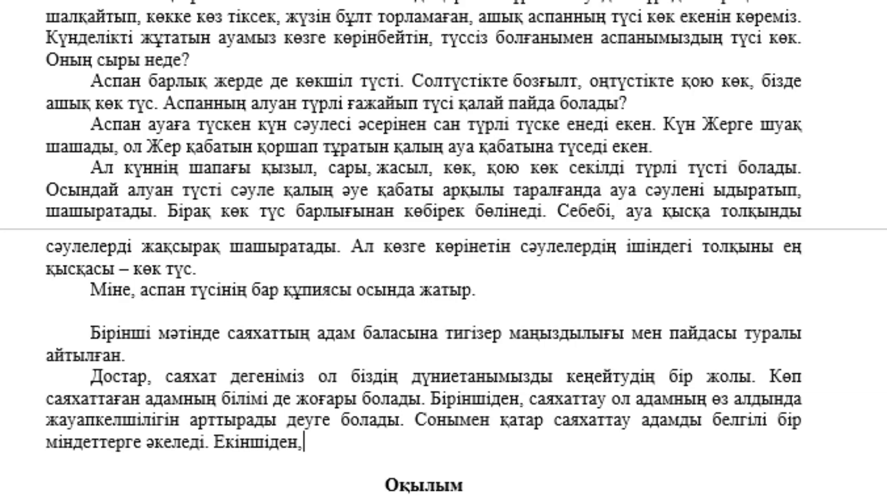
type("саяхат ол")
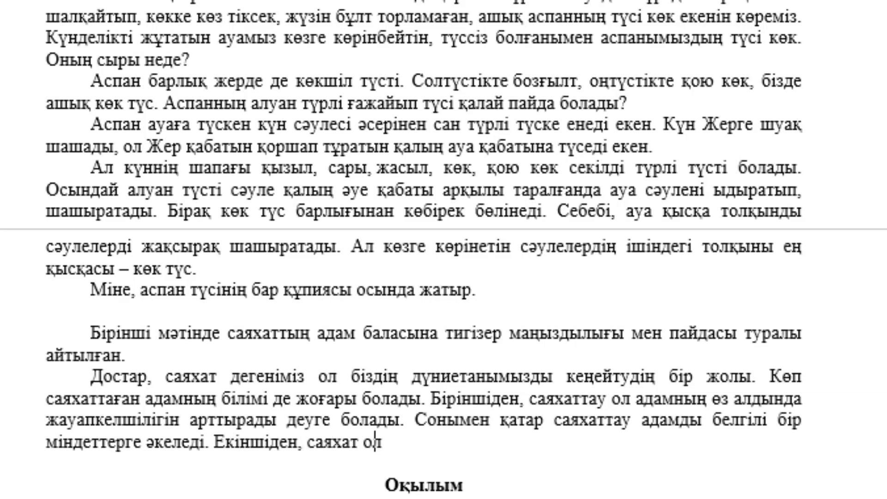
type(" д")
Step: Continue the paragraph about spiritual rest, restoring strength, and clean air and green nature
key("BackSpace")
type("руха")
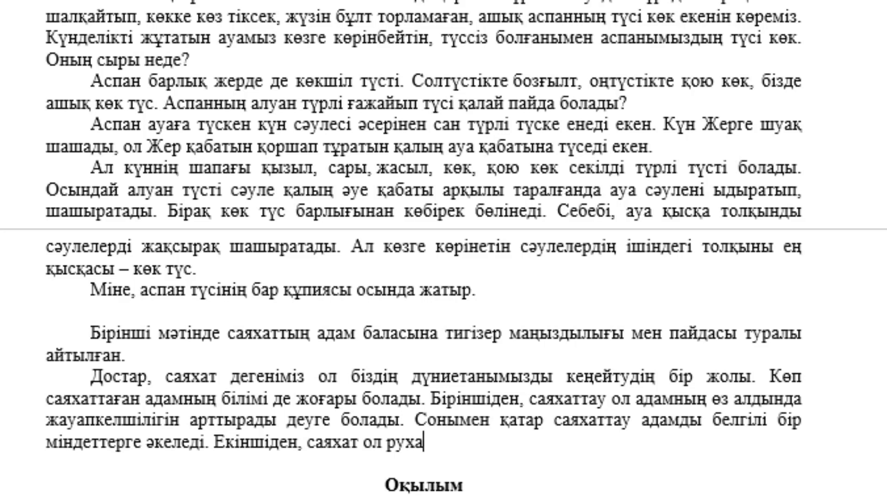
type("ни ")
type("д")
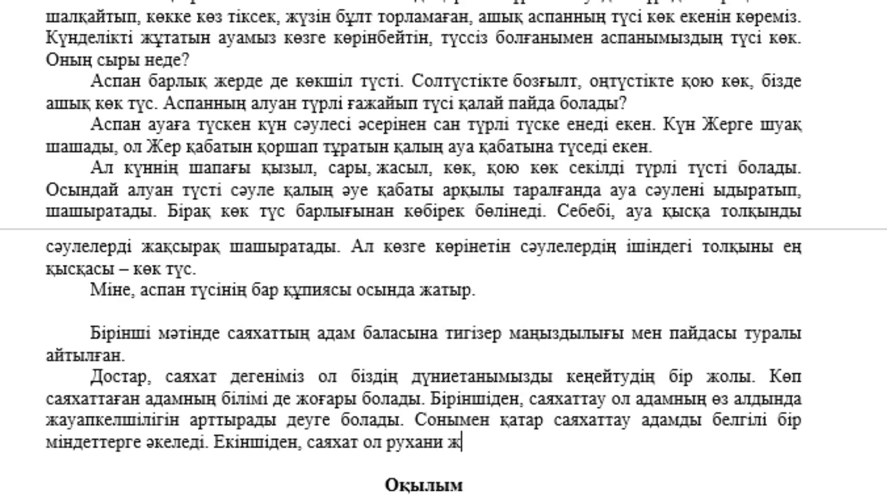
key("BackSpace")
type("демалыс ")
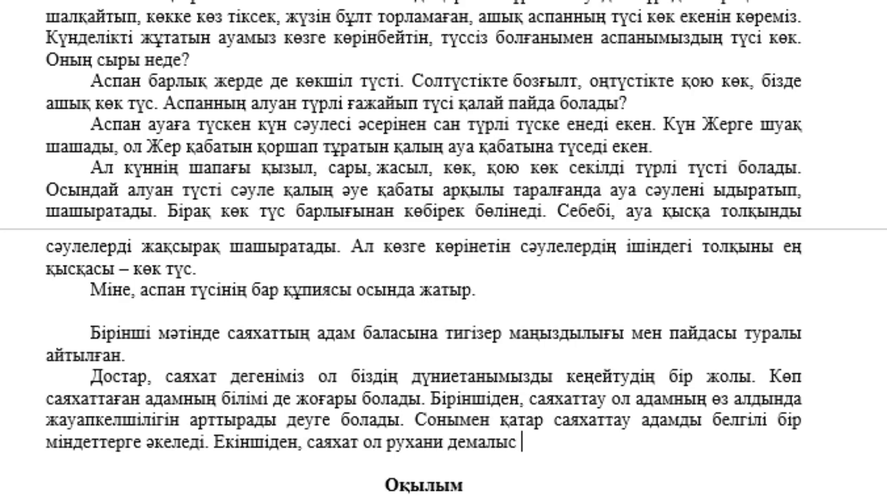
type("және к")
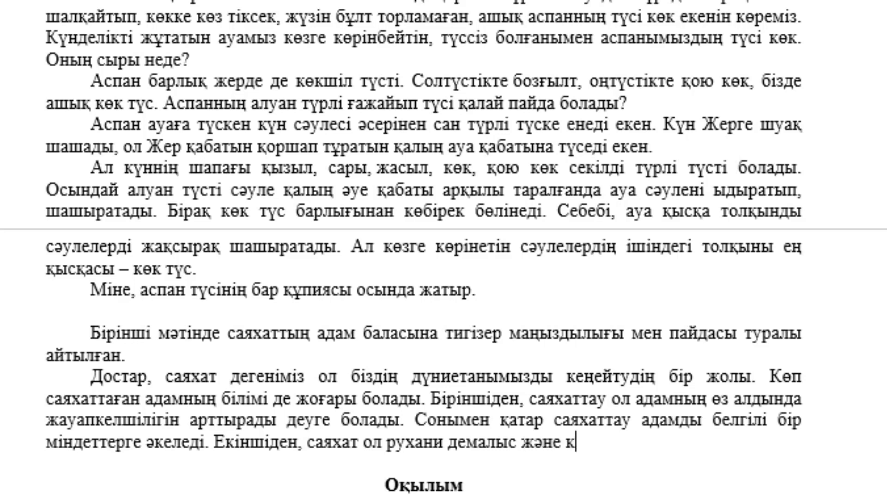
type("үш қау")
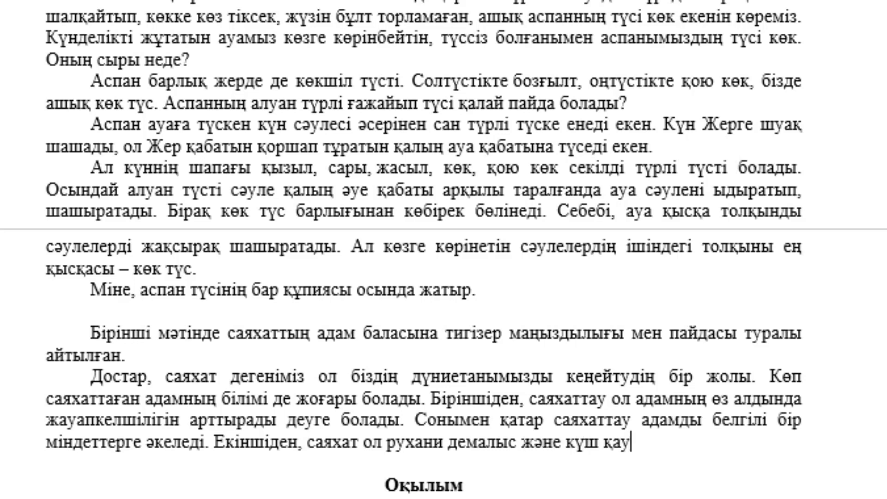
key("BackSpace")
key("BackSpace")
type("уаты")
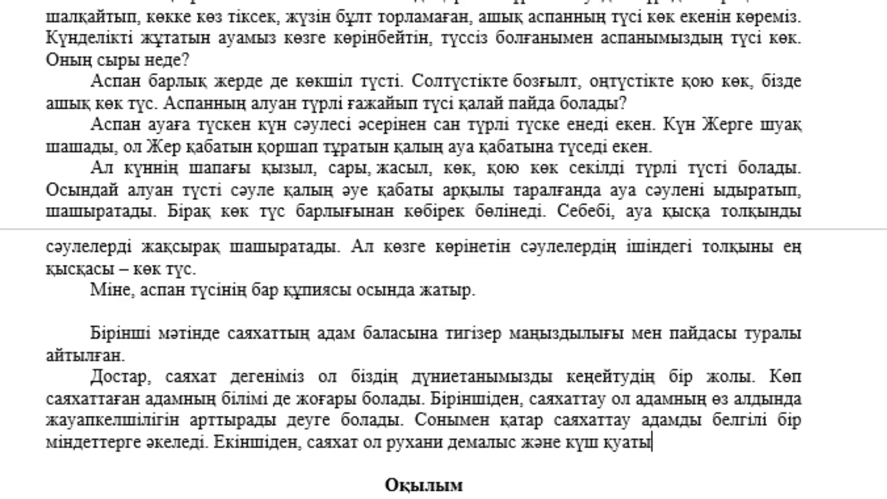
type("ңызд")
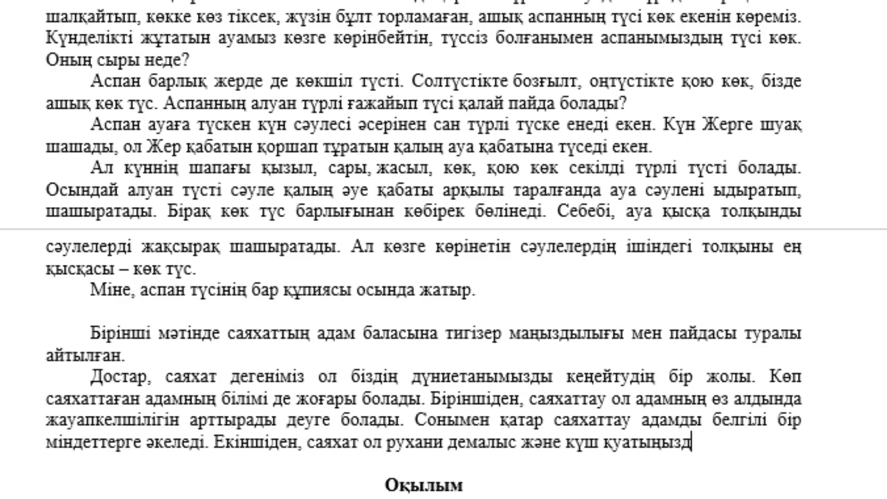
type("ы")
type(" қалпы")
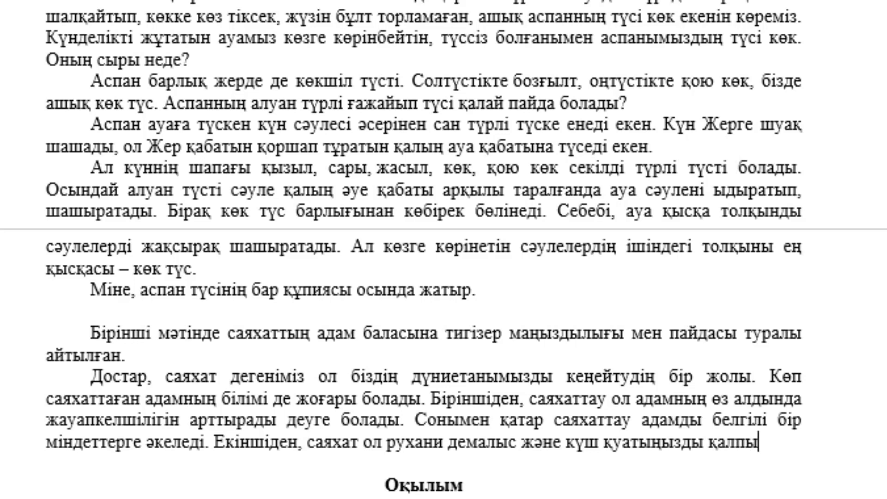
type("на кел")
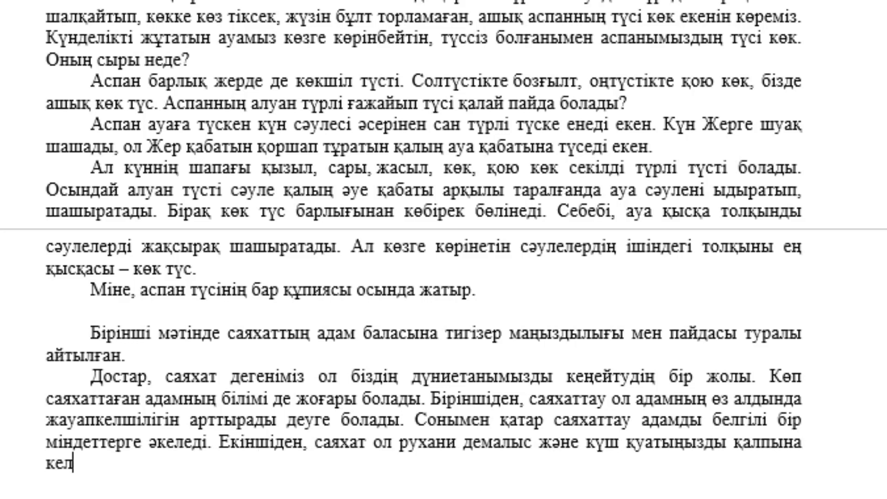
type("тіруге ")
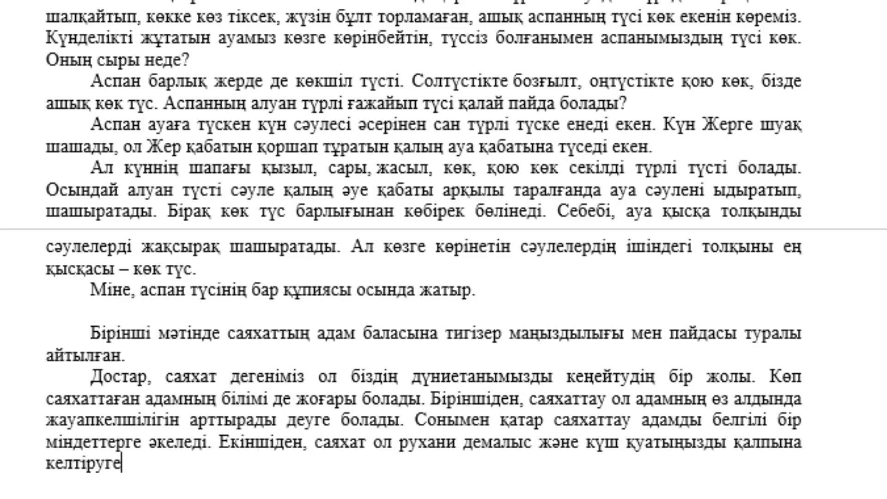
type("мүмкі")
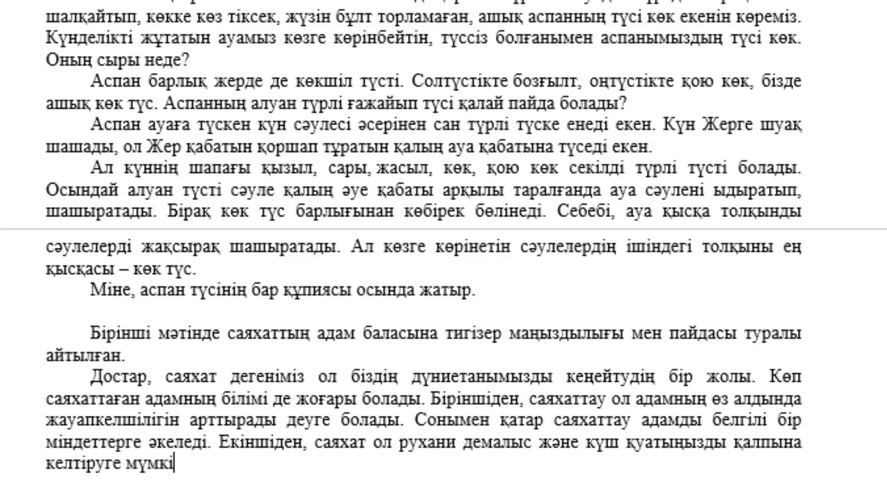
type("ншілік деп ")
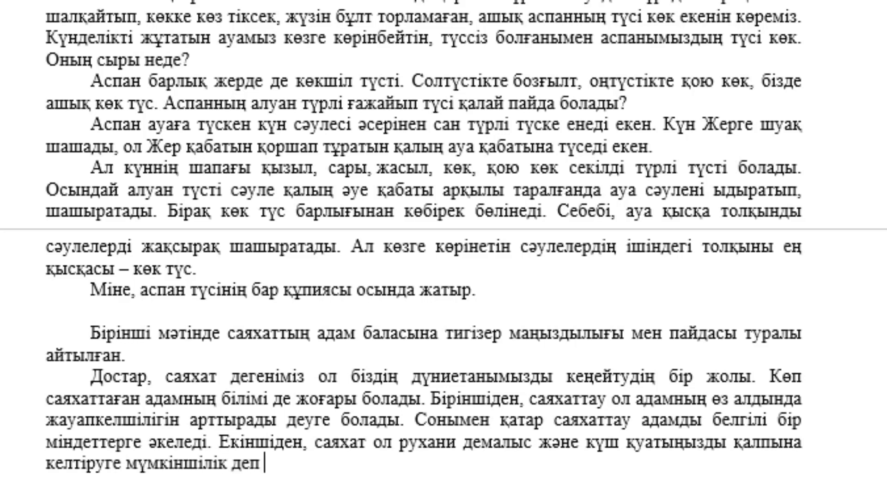
type("айтсақ")
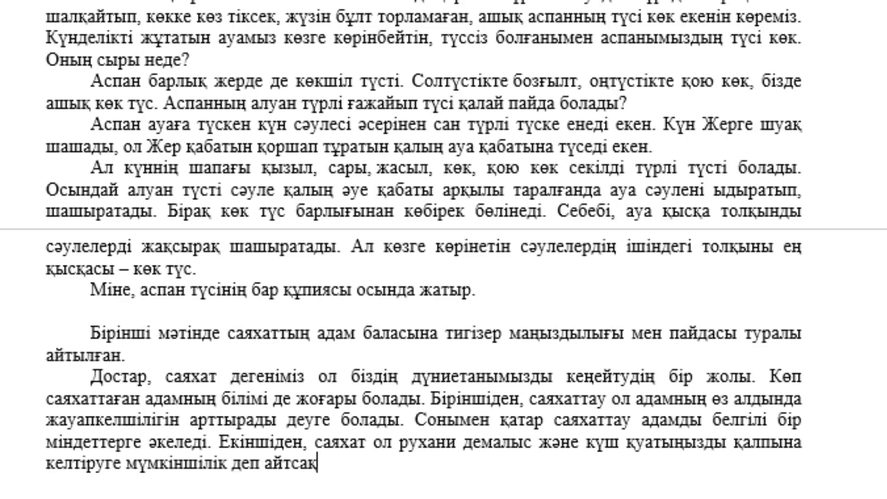
type("таболады")
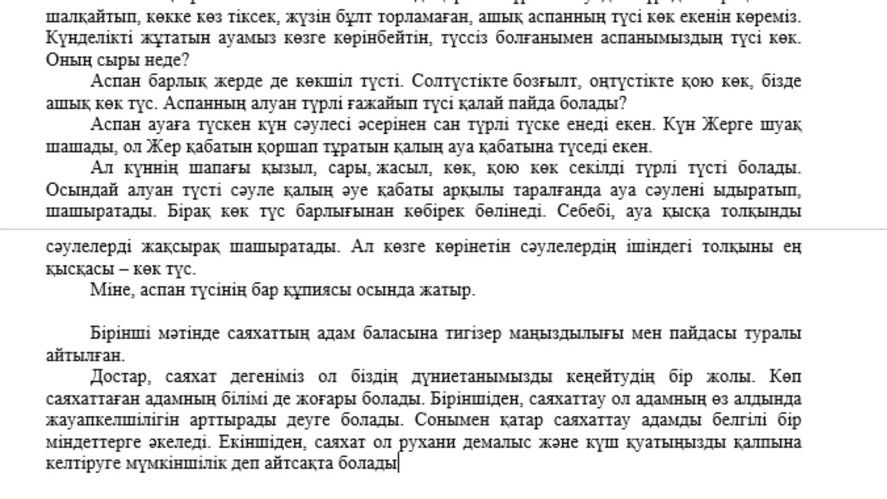
type(". Та")
type("за ау мең ")
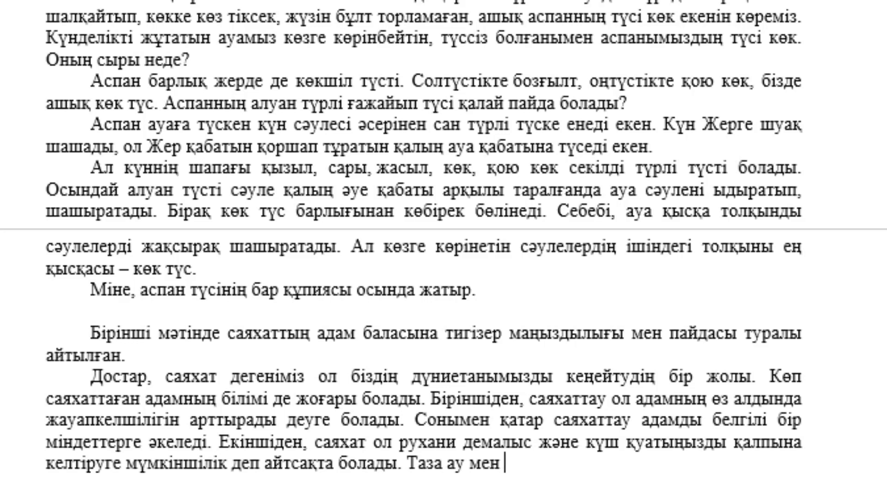
type("жасыл таб")
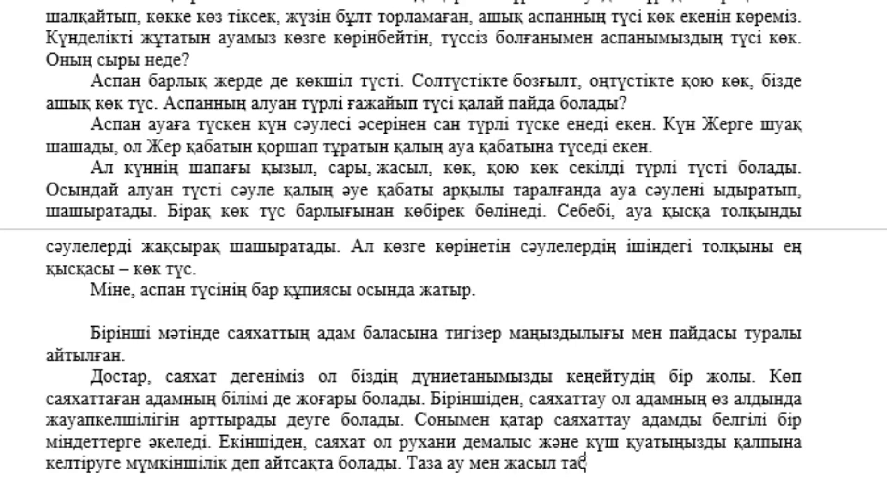
type("иғат с")
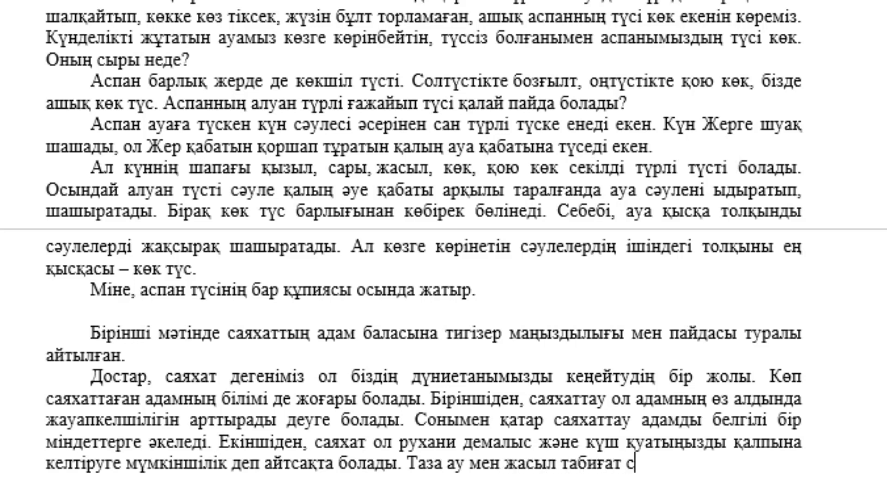
type("ізге ")
type("жаңа бір")
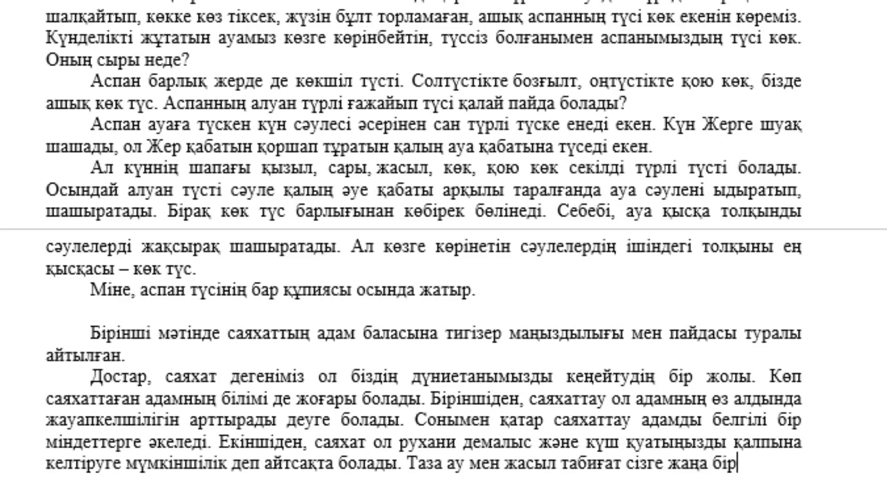
type(" серпін беріп,")
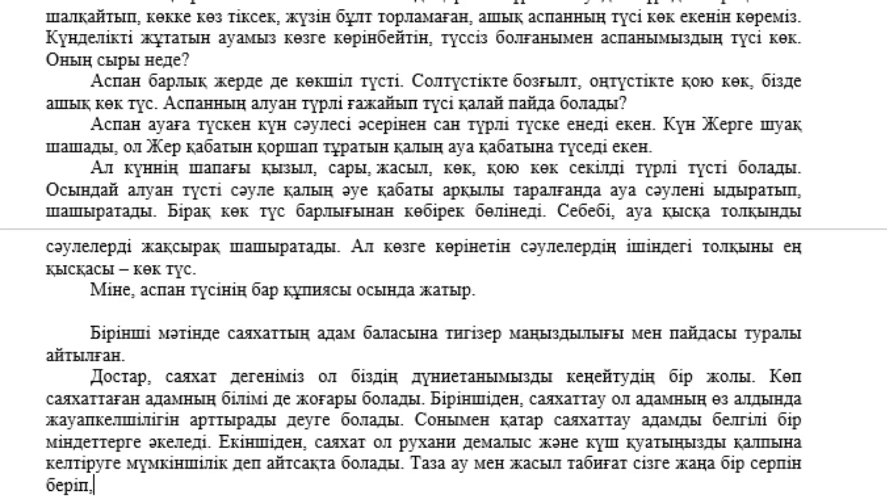
type(" күш қ")
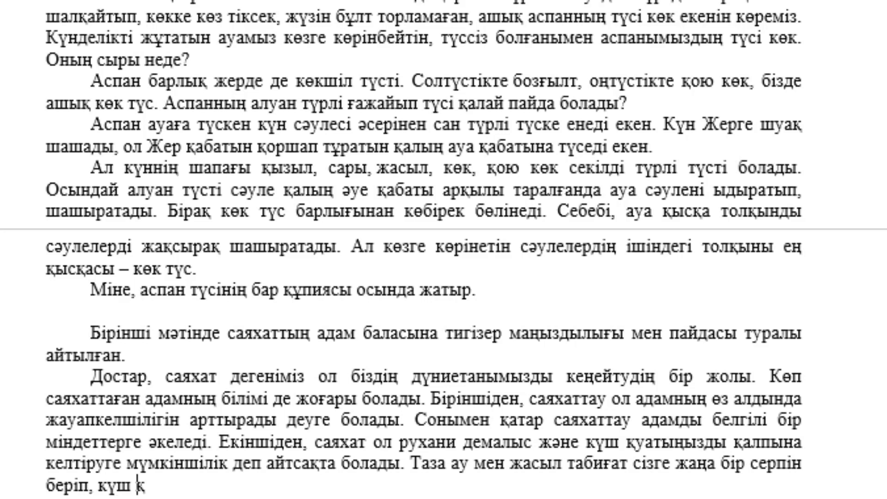
type("уат сы")
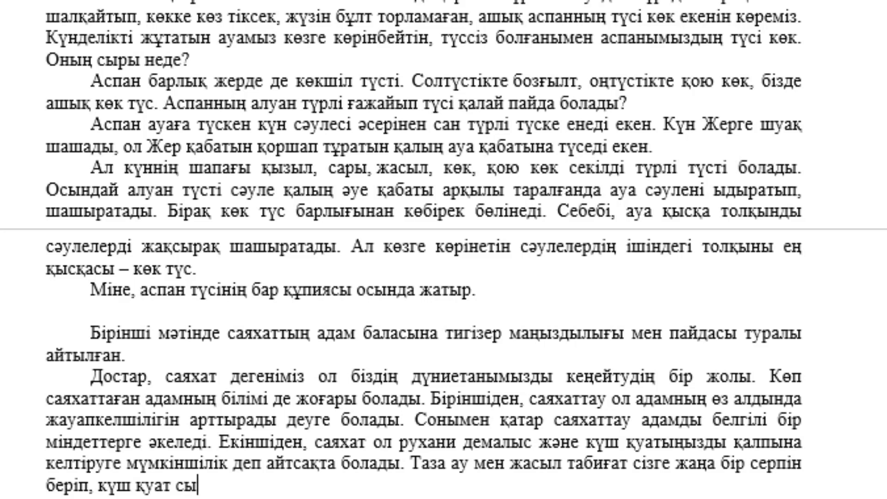
type("йлайды.")
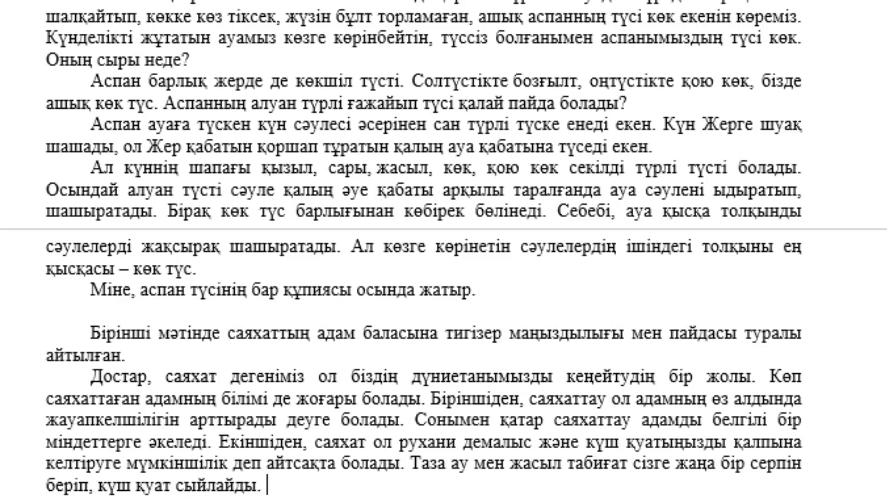
type("Әрине, соң")
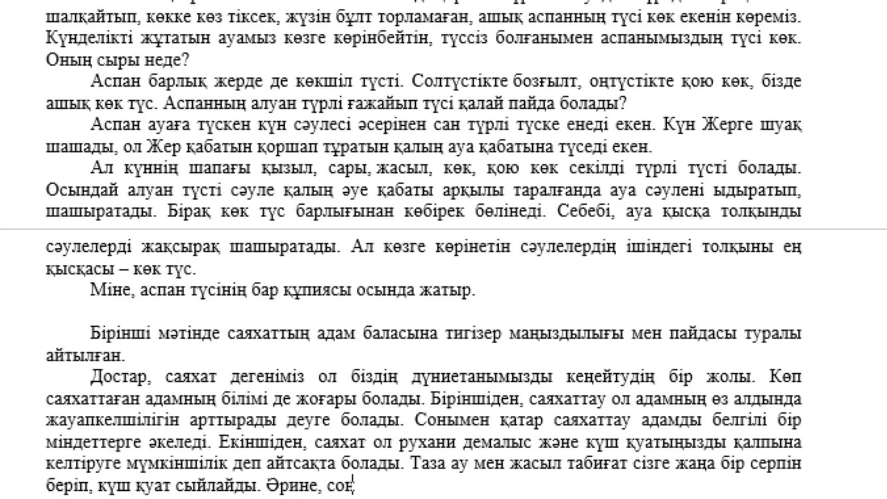
key("BackSpace")
type("нымен")
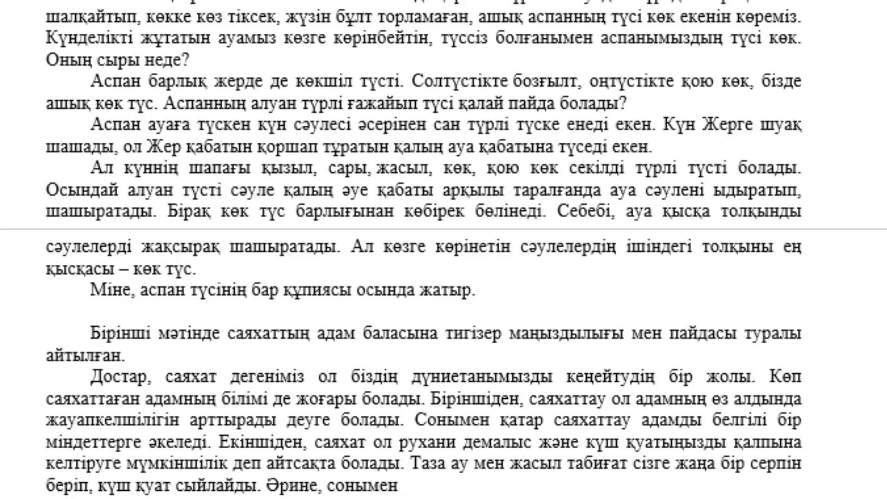
type(" қатар сапар")
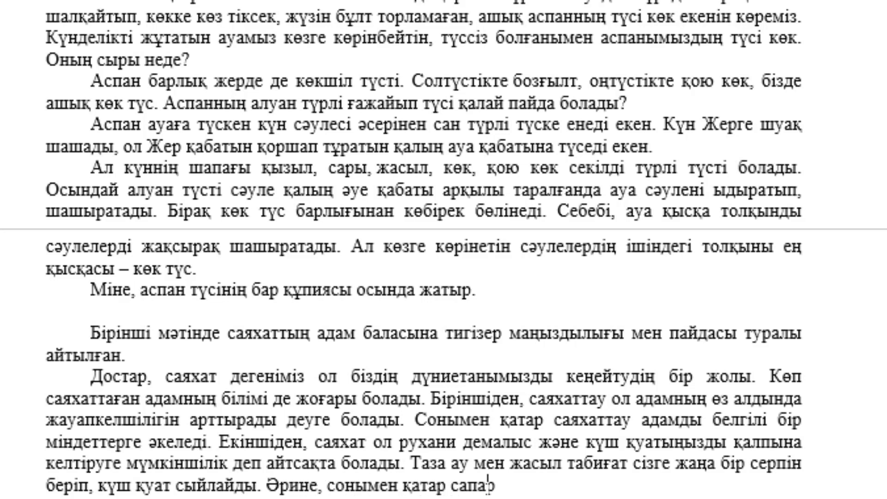
type(" шегу")
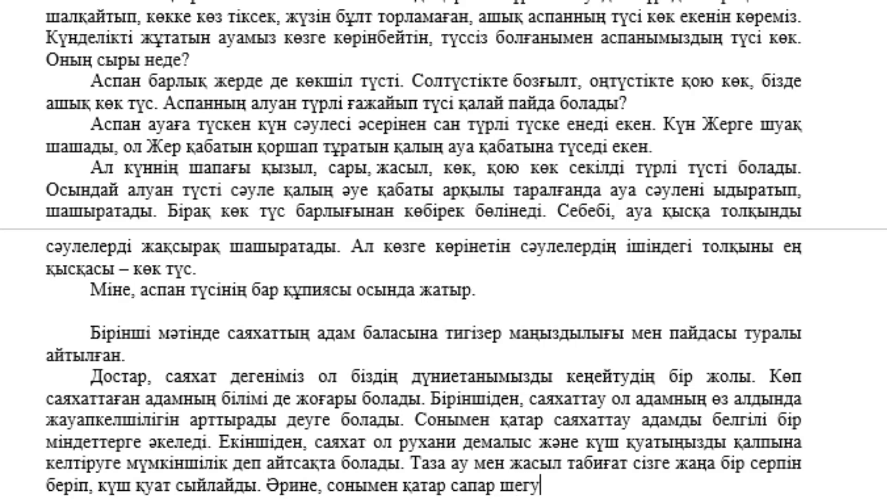
type(", ол өз")
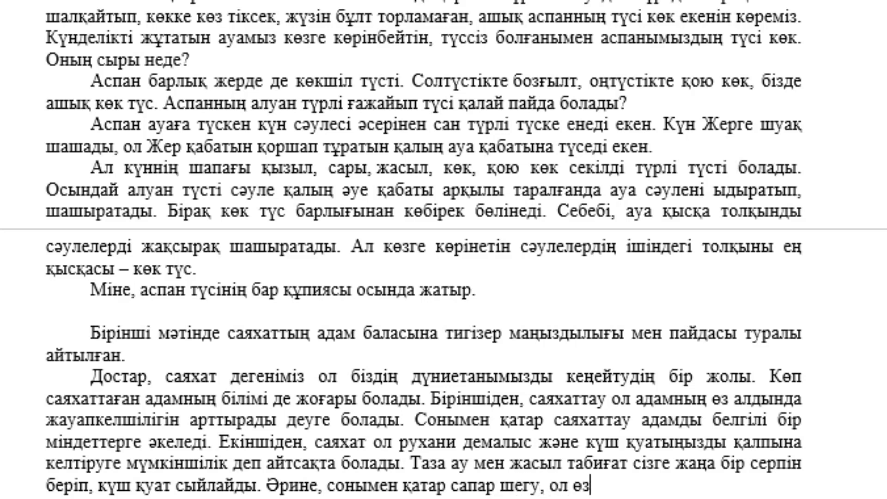
type("ге елдің ")
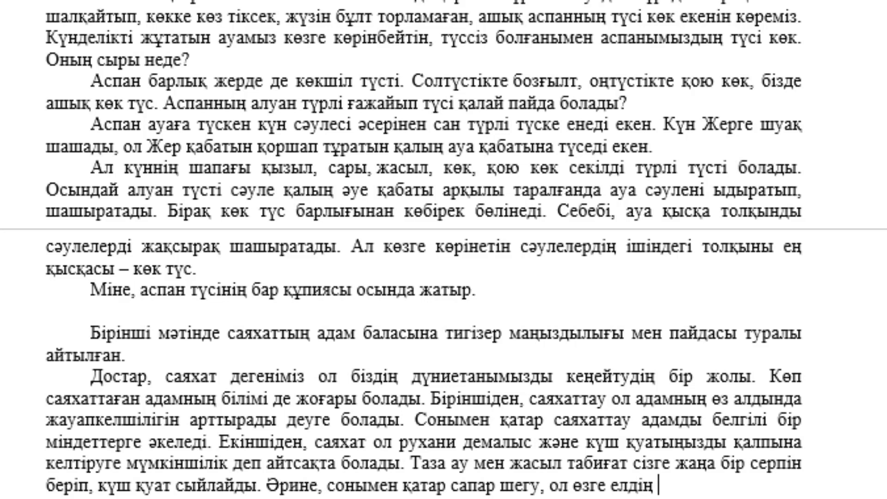
type("мәде")
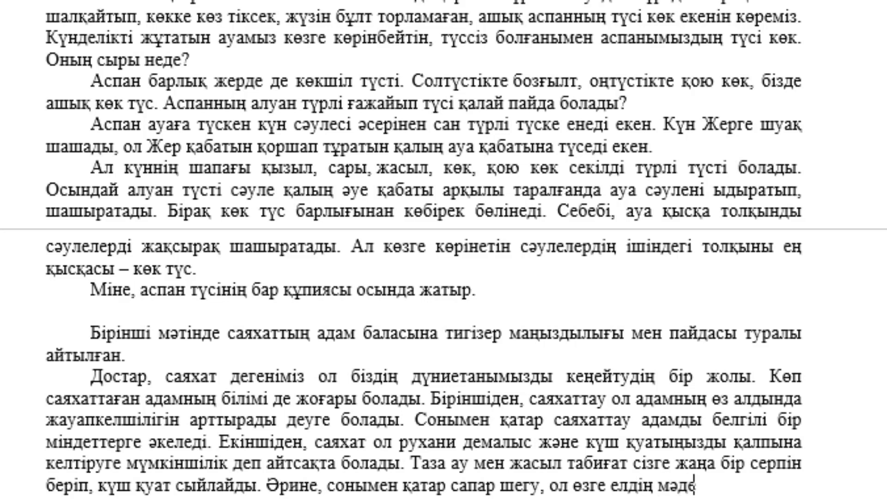
type("ниетін")
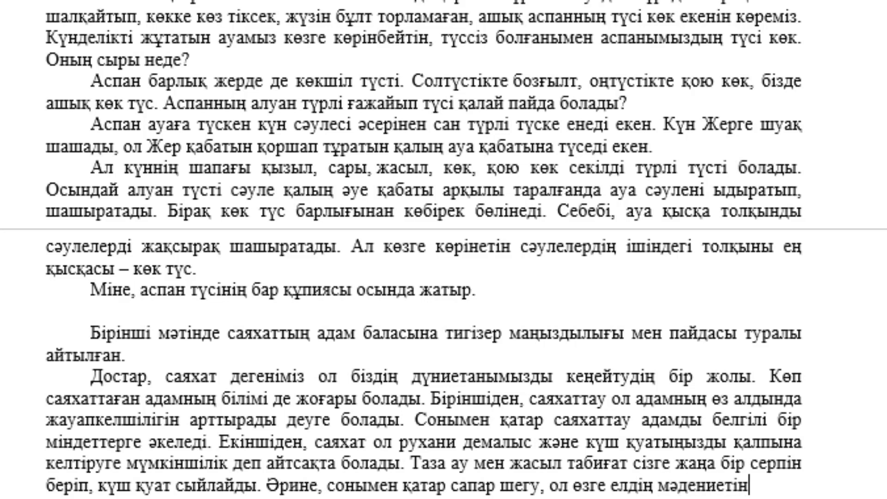
type(" тұрмыс")
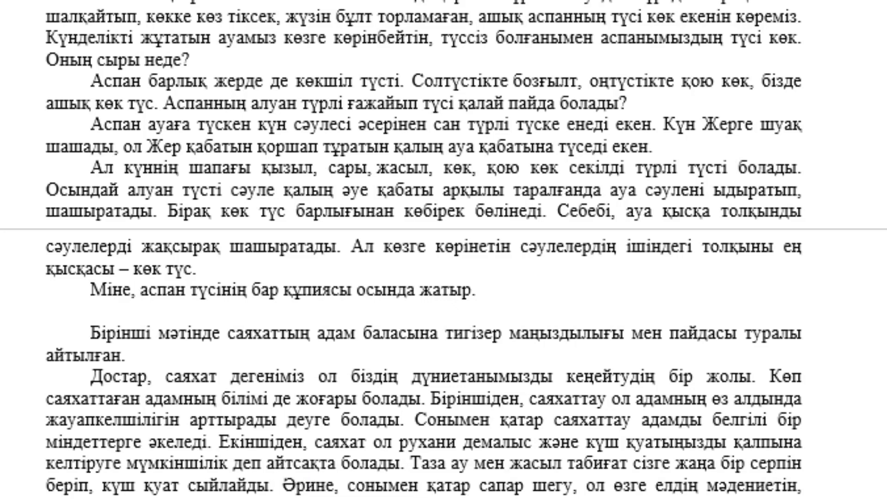
Step: End the paragraph with 'көз қарасыңызды қалыптастырады.' and start a new line
scroll(162, 345, "down", 2)
type("деген көз қарасыңызд")
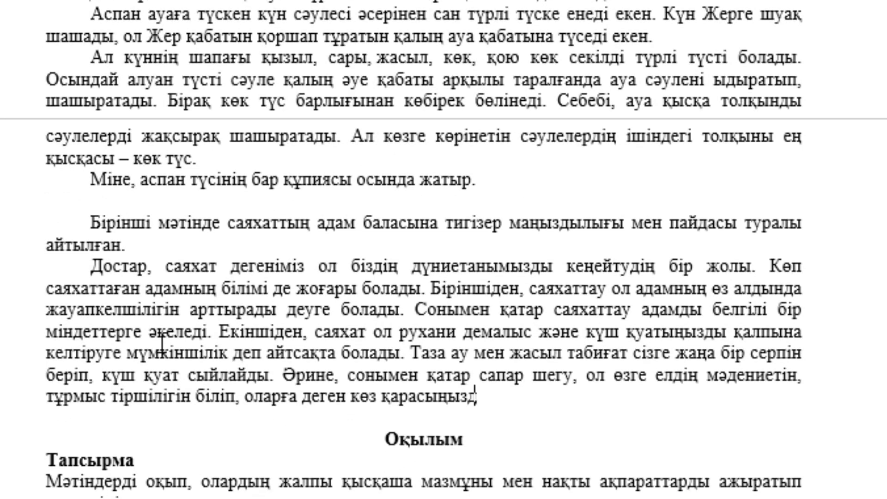
type("ы")
type(" қалыптаст")
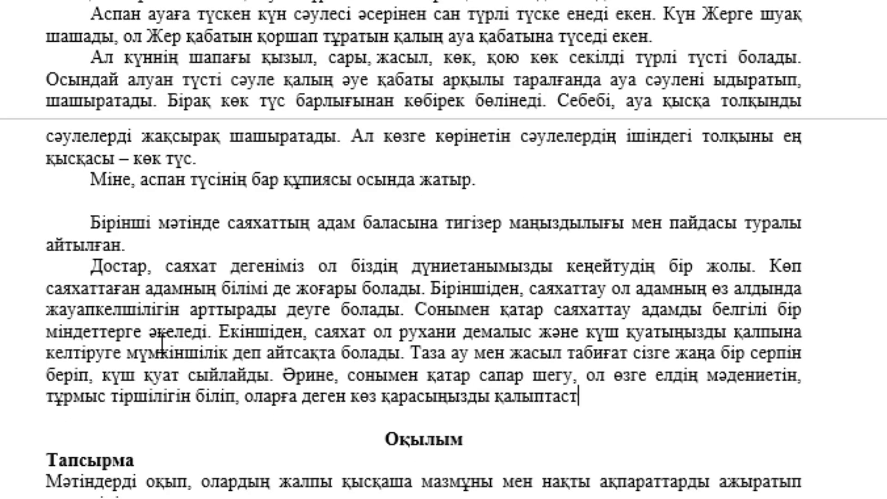
type("арыда.")
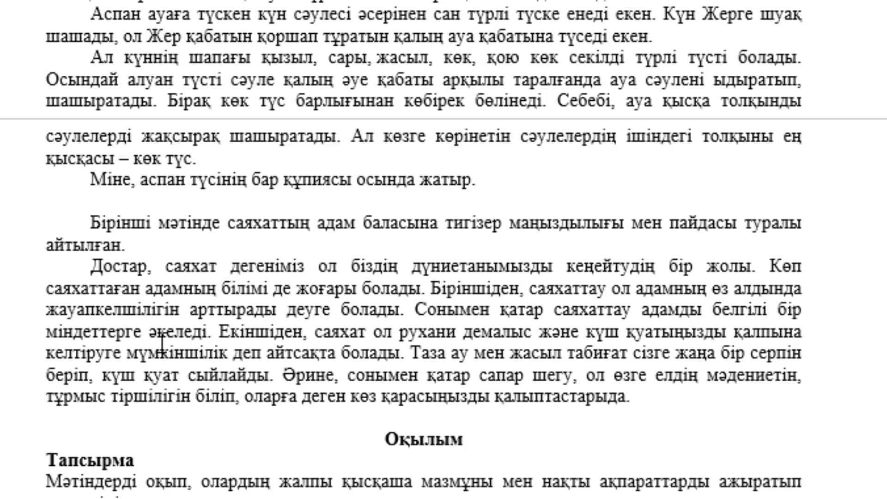
key("BackSpace")
key("BackSpace")
key("BackSpace")
key("BackSpace")
key("BackSpace")
key("BackSpace")
type("ыр")
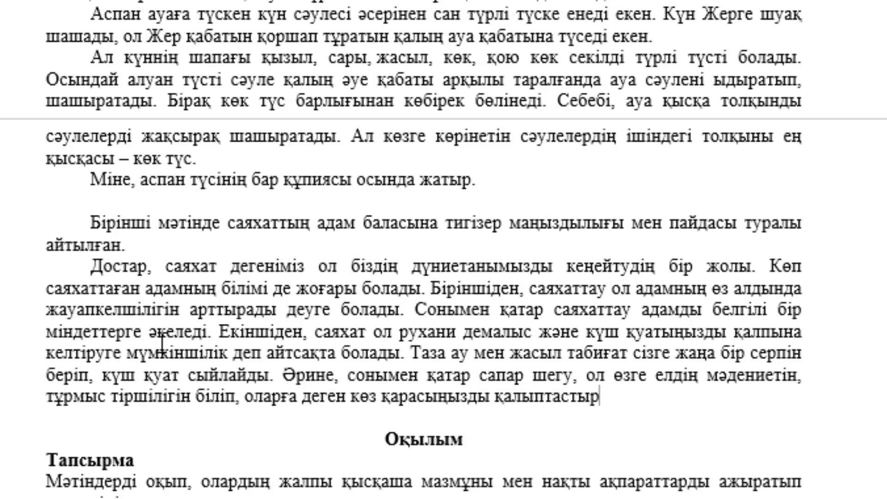
type("ады.")
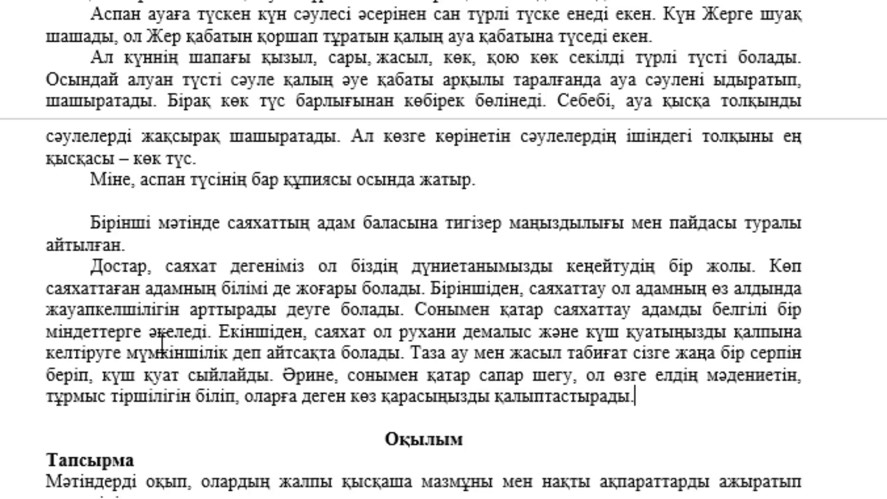
key("Return")
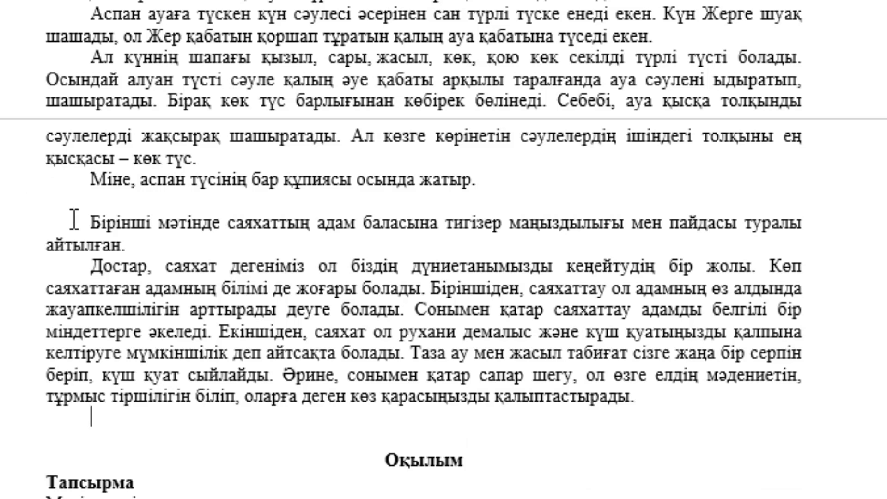
Step: Number the first-text summary sentence as item '1)'
type("«Қ")
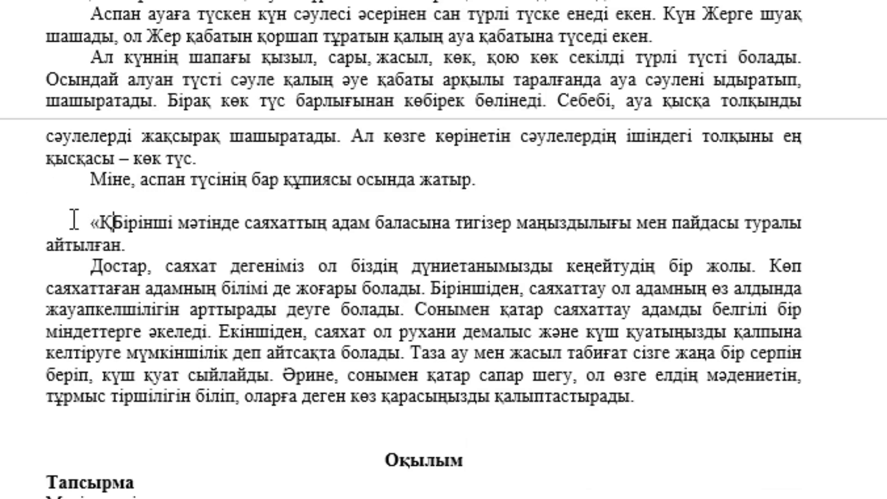
key("BackSpace")
key("BackSpace")
type("1 0")
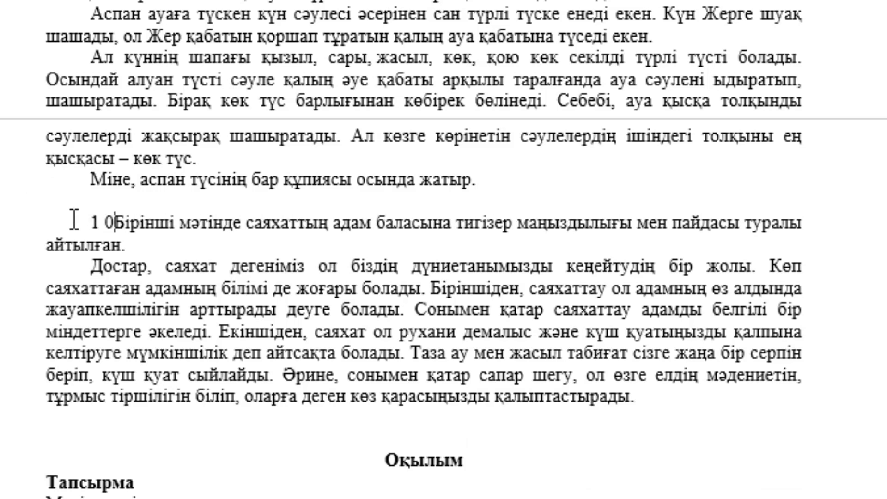
key("BackSpace")
key("BackSpace")
Step: Add item 2 with question 'А) Саяхатқа жиі шығасыз ба?', capitalising Саяхатқа
type(") ")
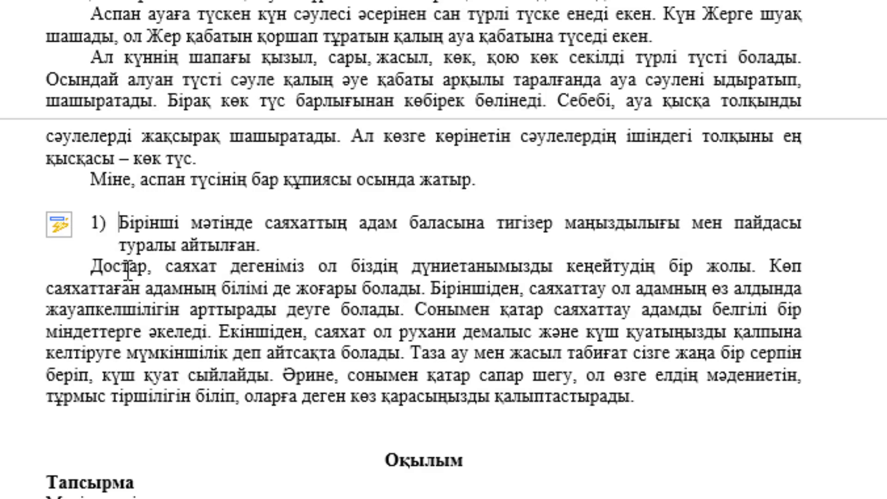
type("2")
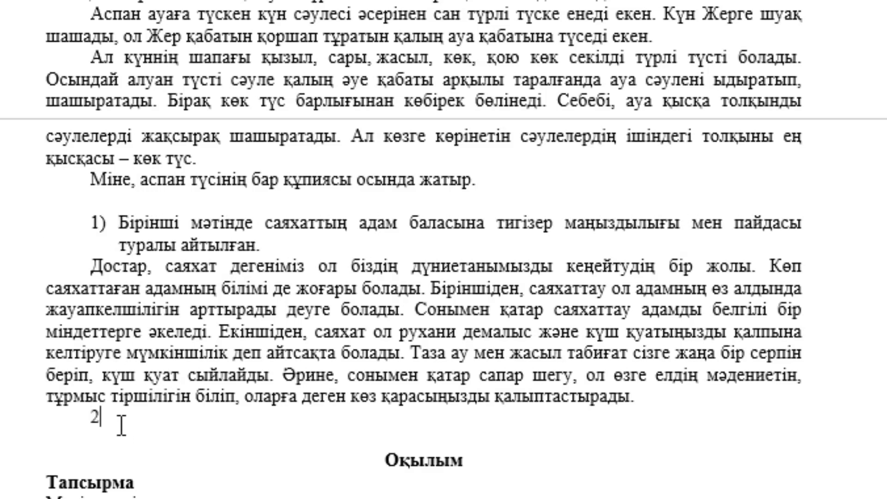
type(") ")
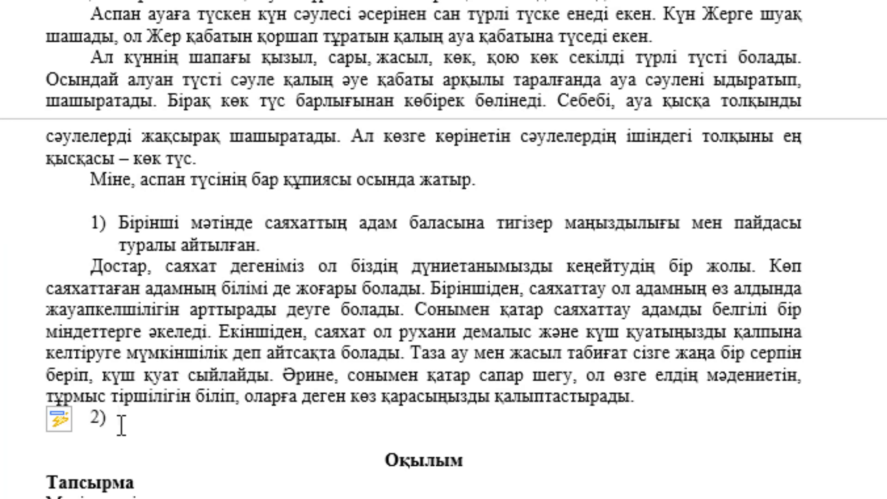
type("а")
type(")")
type(" cfz")
key("BackSpace")
key("BackSpace")
key("BackSpace")
key("BackSpace")
type("саяха")
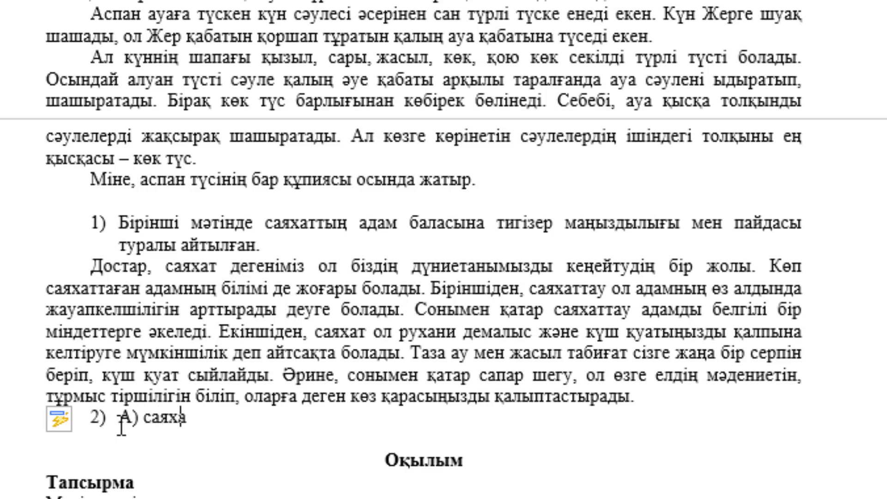
type("тқа жиі ")
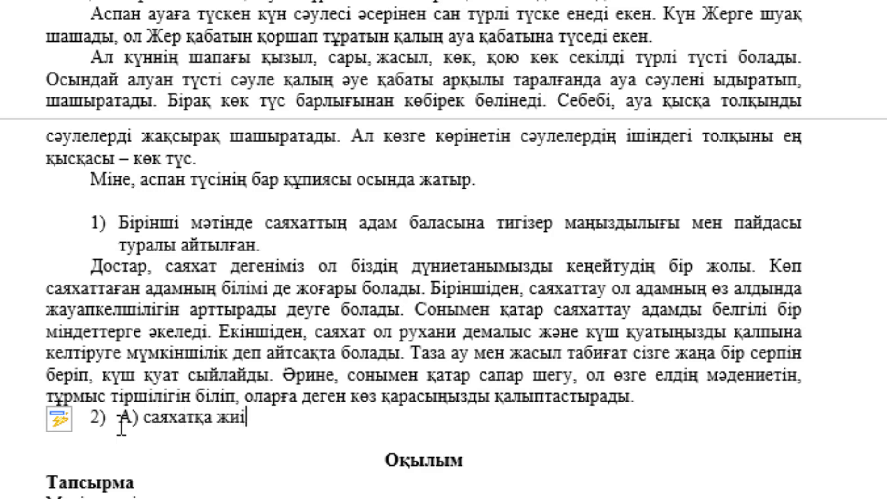
type("шығас")
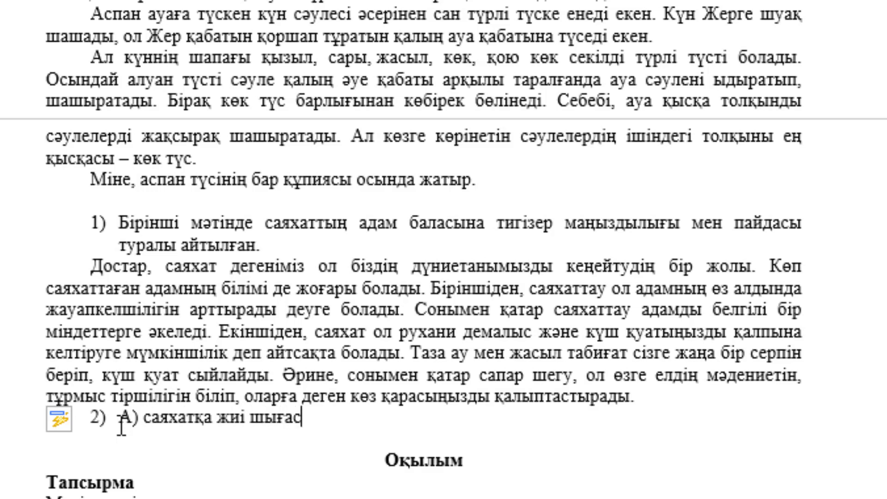
type("ыз ба:")
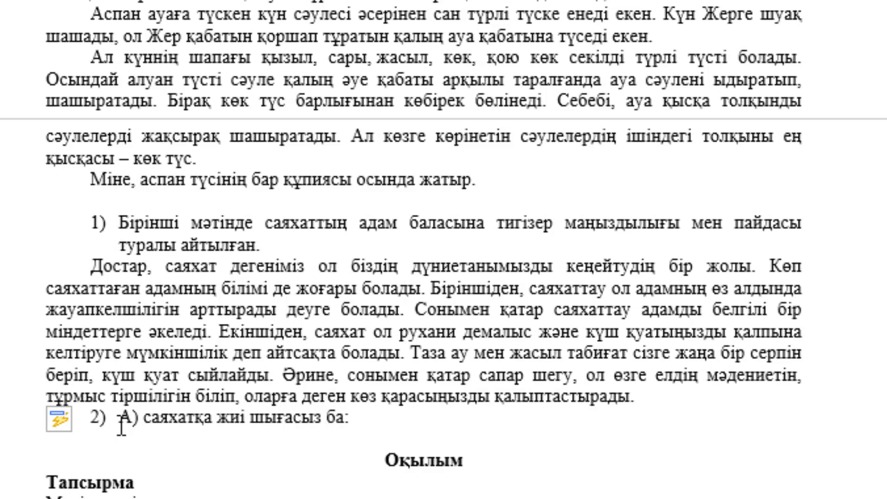
key("BackSpace")
type("?")
left_click(153, 421)
key("BackSpace")
type("С")
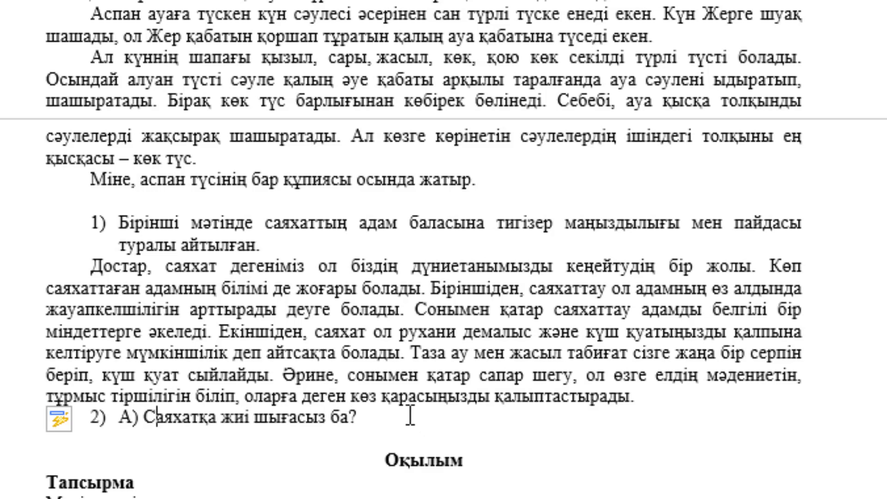
left_click(411, 416)
Step: Type unnumbered question 'В) Соңғы саяхаттанған жеріңізде (табиғат аясы немесе шет елде)...' ending with '?'
key("Return")
key("BackSpace")
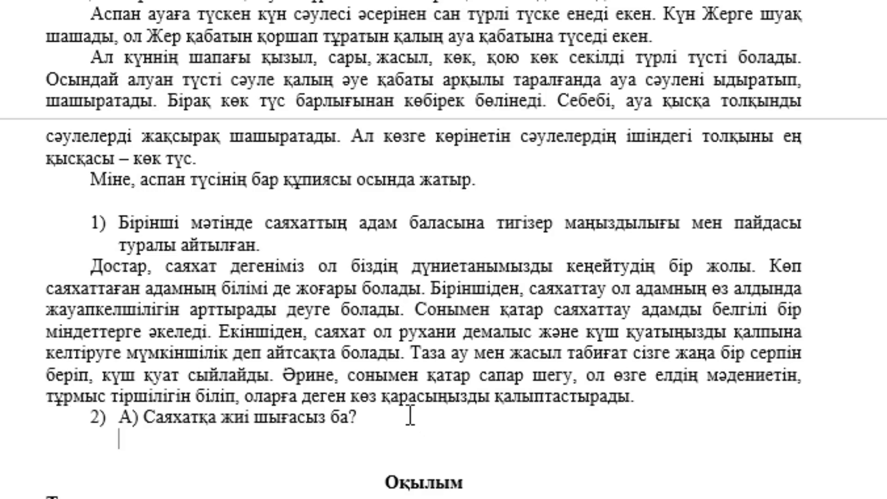
type("И")
key("BackSpace")
type("B")
type("К")
key("BackSpace")
type(")")
type(" С")
type("оңғы сая")
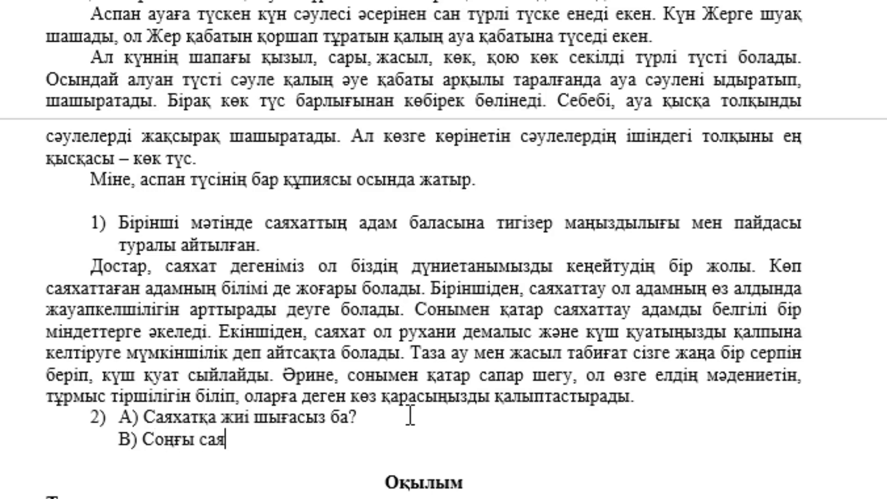
type("хаттанғ")
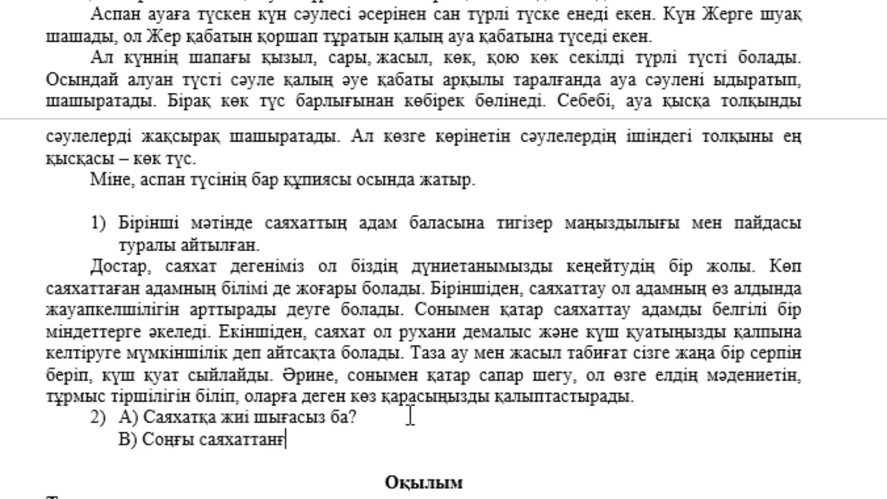
type("ан жерің")
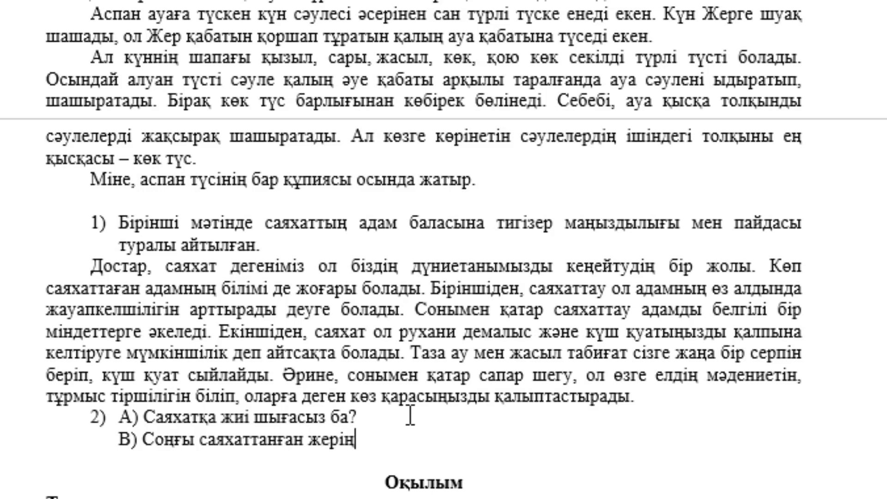
type("ізде ")
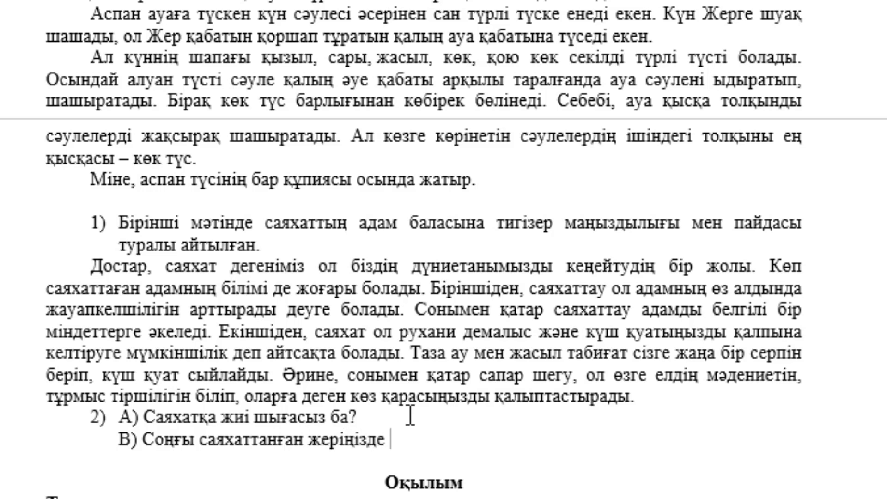
type("()")
key("Left")
type("табиғат")
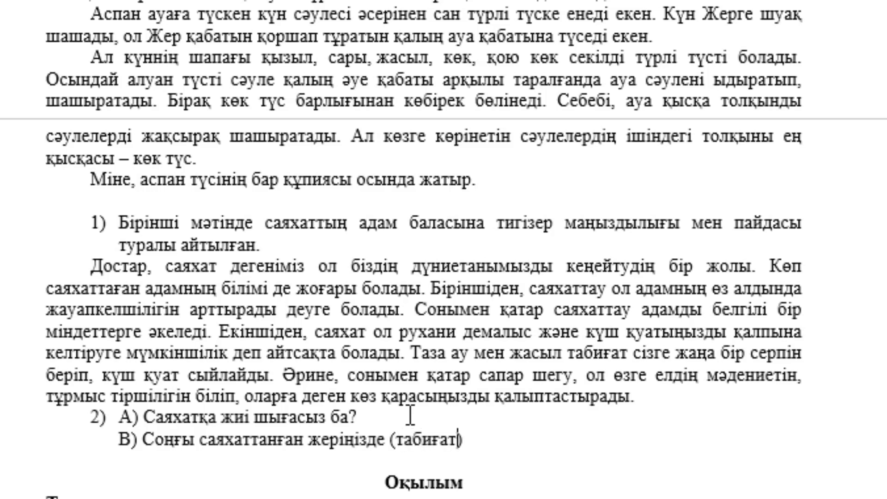
type(" аясы немес")
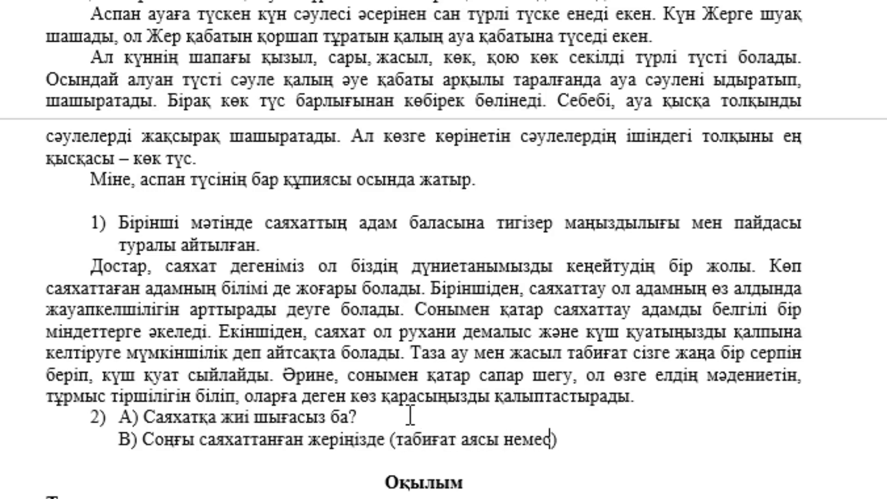
type("е ")
type("ше ел")
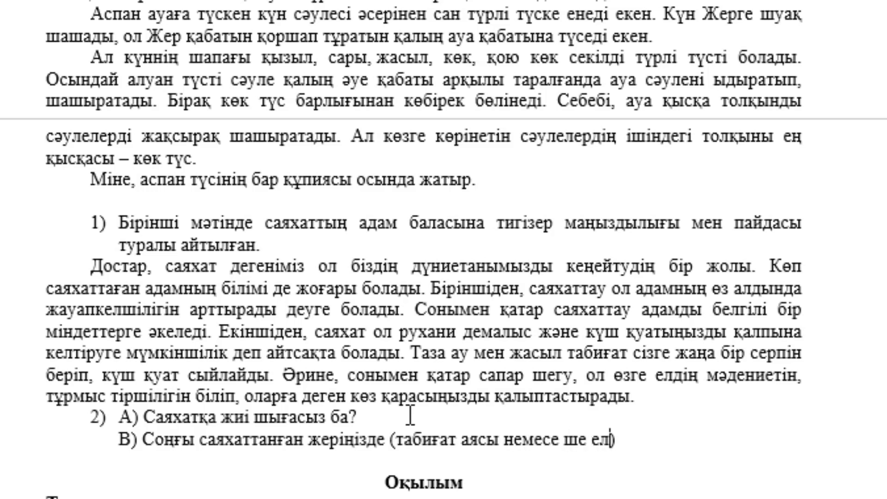
type("де)")
type(" өзің")
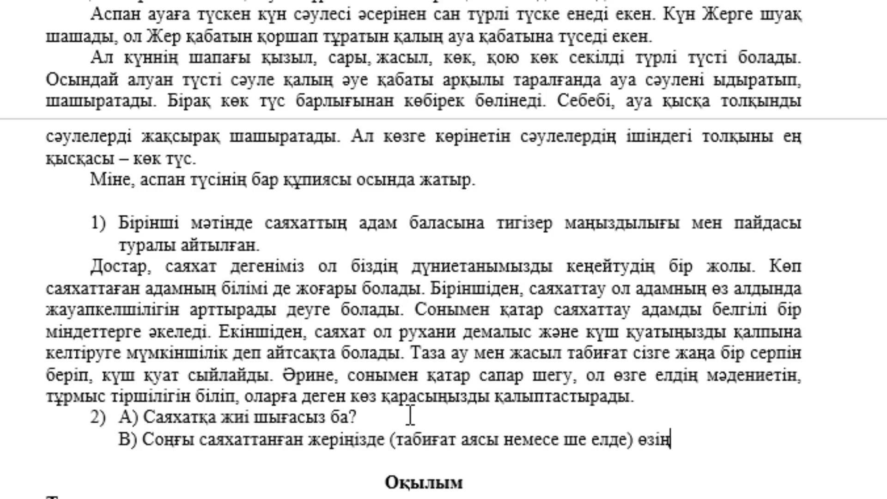
type("із бұры")
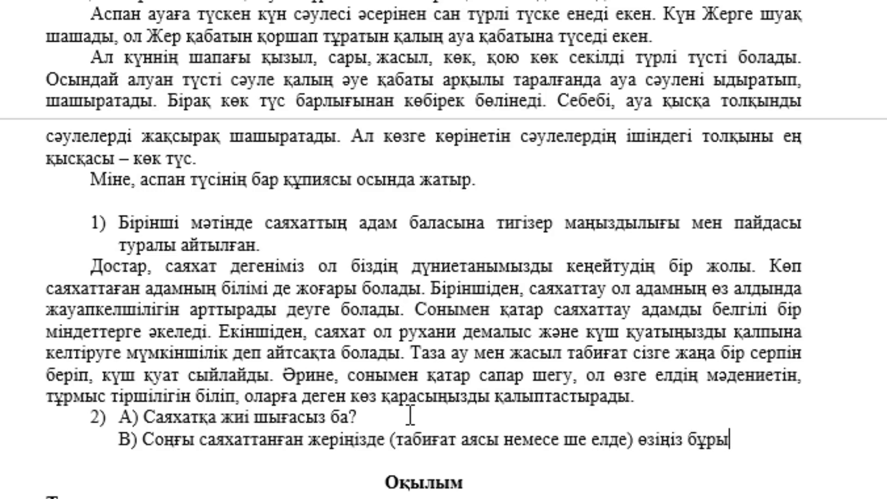
type("н көрі")
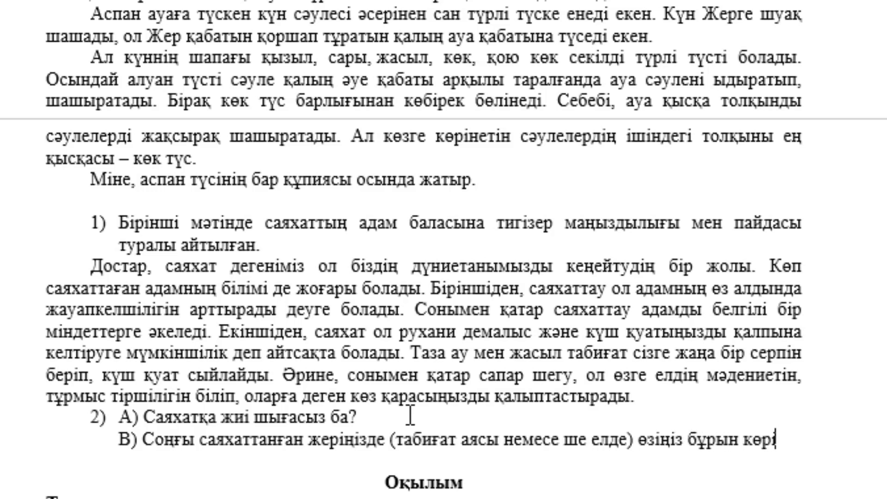
type("п білмеген")
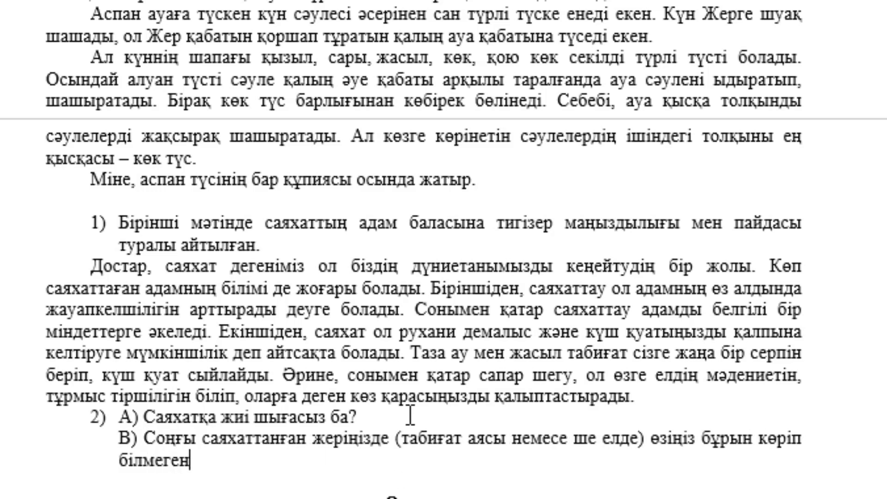
type(", есті")
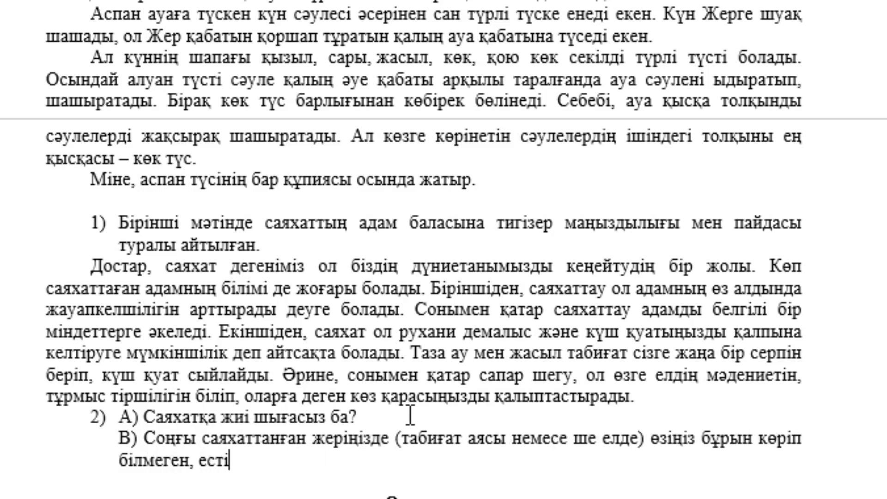
type("меген")
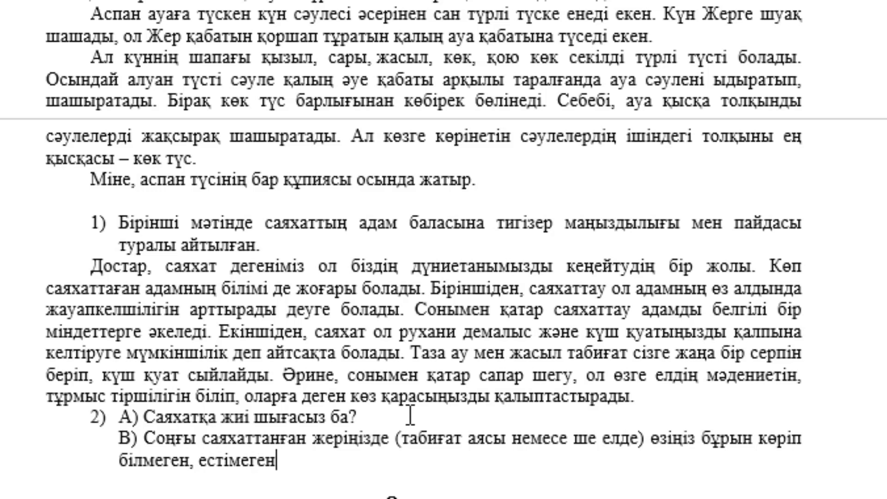
type(" қандай ақ")
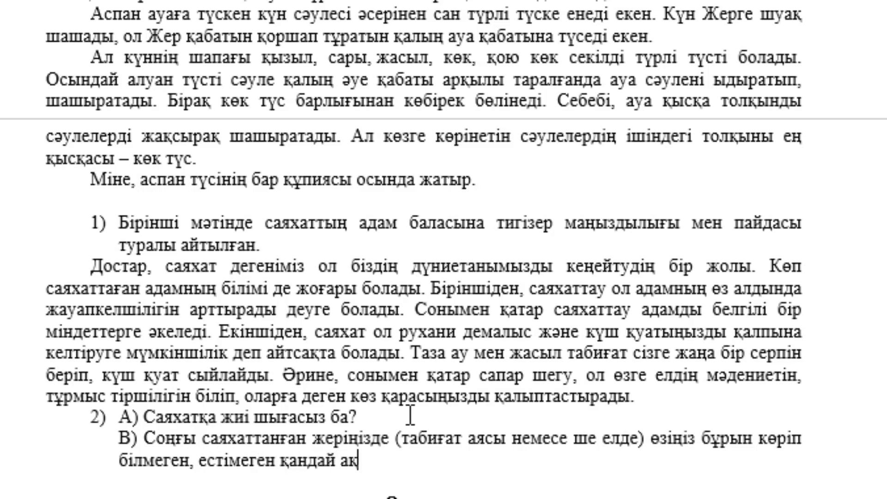
type("параттар")
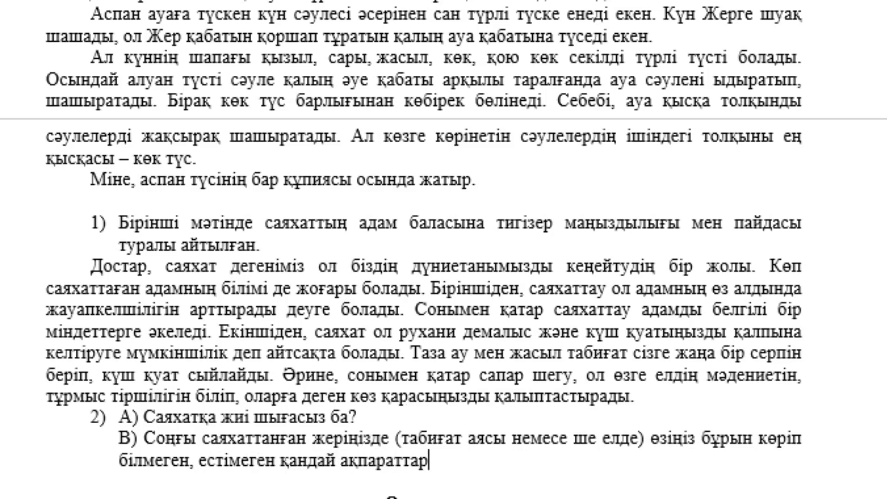
type("ға жол")
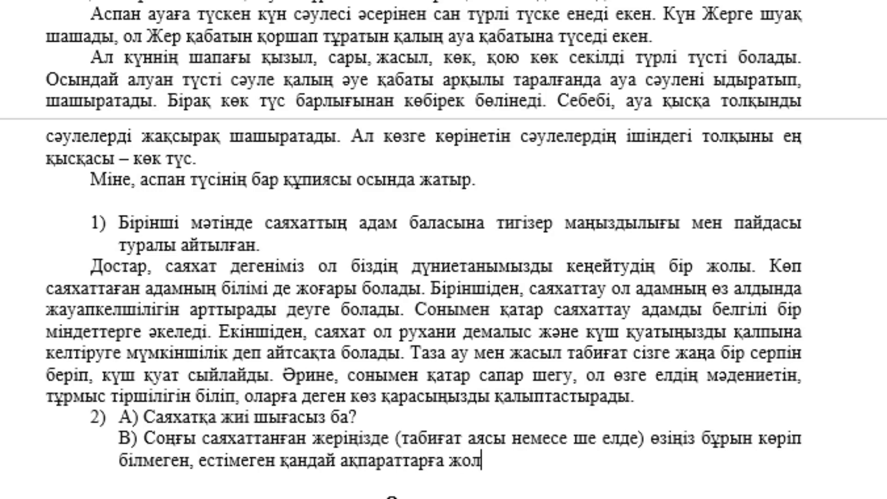
type("ықтыңыз")
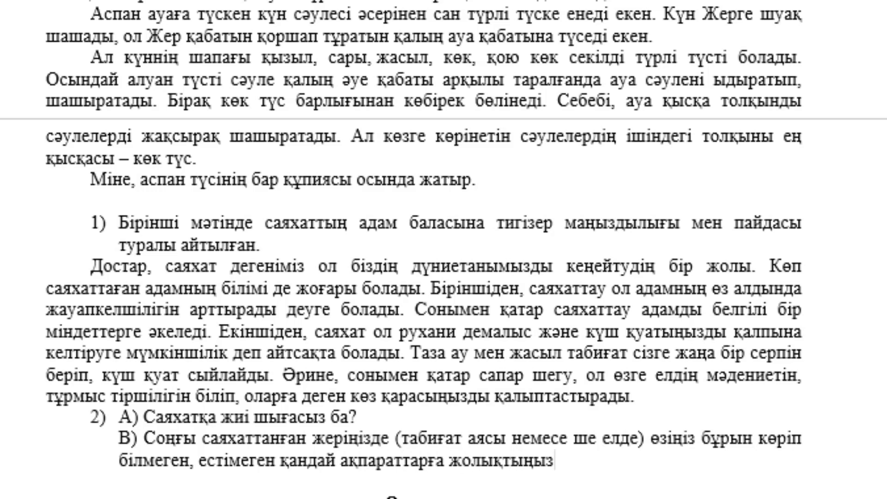
type("?")
key("Return")
Step: Replace 'ақпараттарға' with 'жағдайларға' in question B
scroll(407, 467, "down", 1)
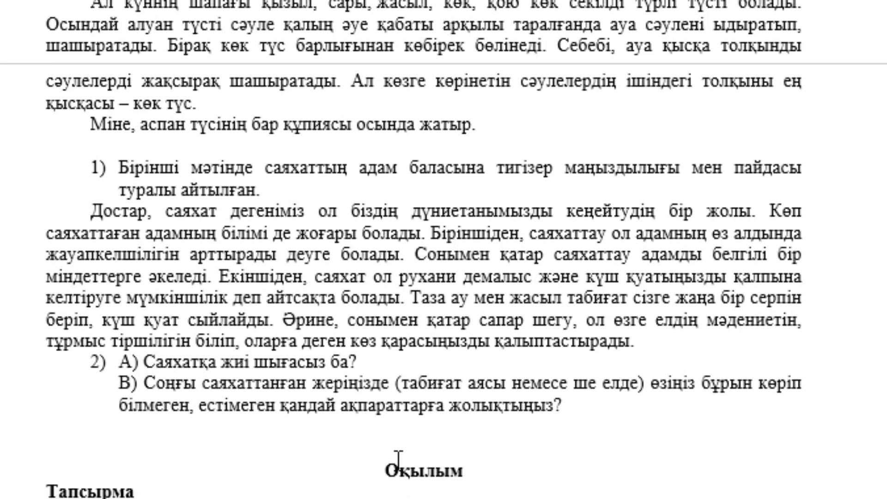
double_click(389, 405)
type("жағдай")
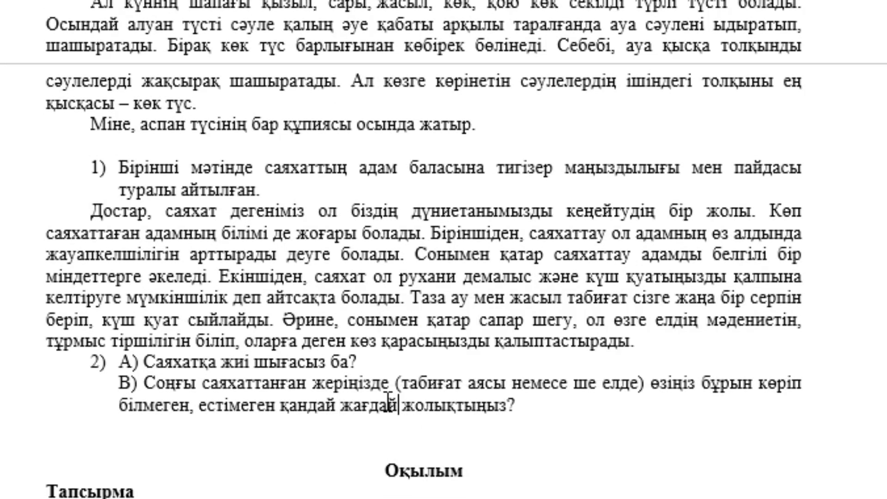
type("ларға")
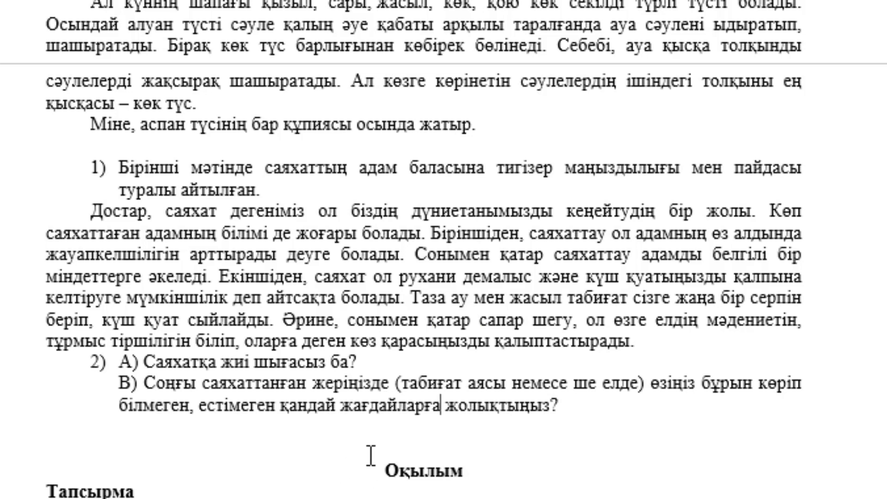
left_click(351, 425)
Step: Type 'С) Саяхаттан келген соң бұрыңғы көзқарасыңыз өзгерді ме? Оны қандай нәрселерден байқадыңыз?'
type("С) ")
type("С")
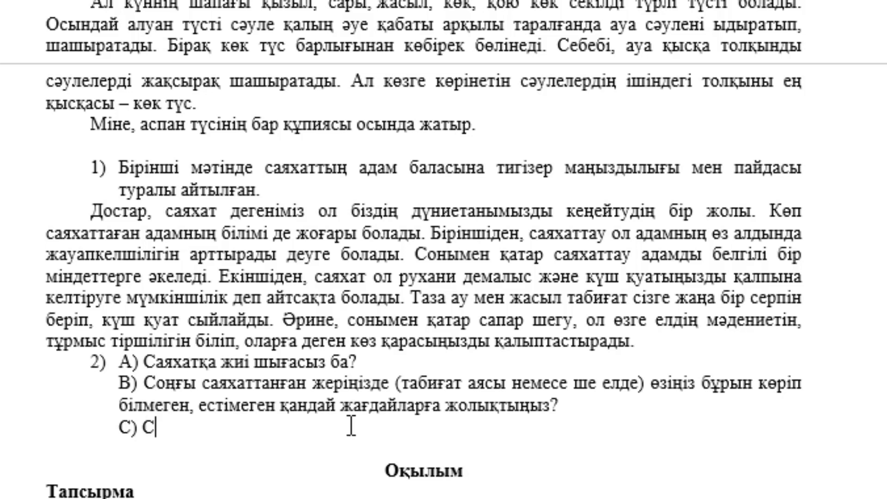
type("аяхаттан ")
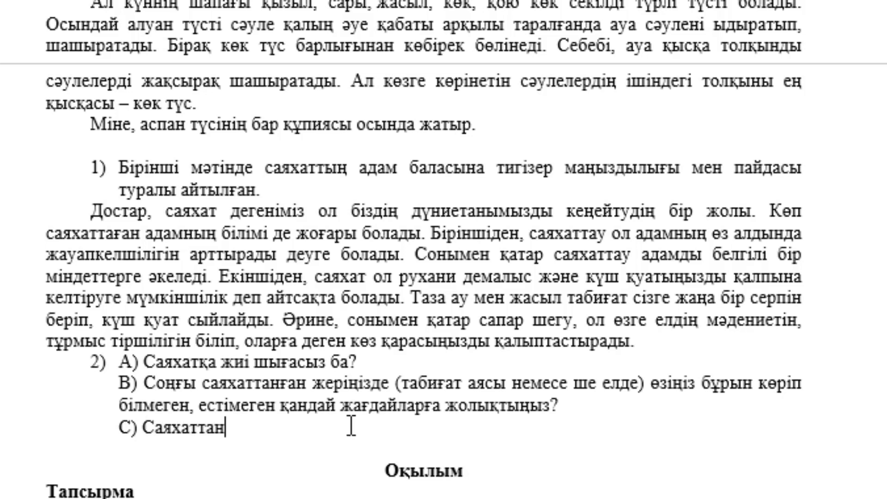
type("келген соң ")
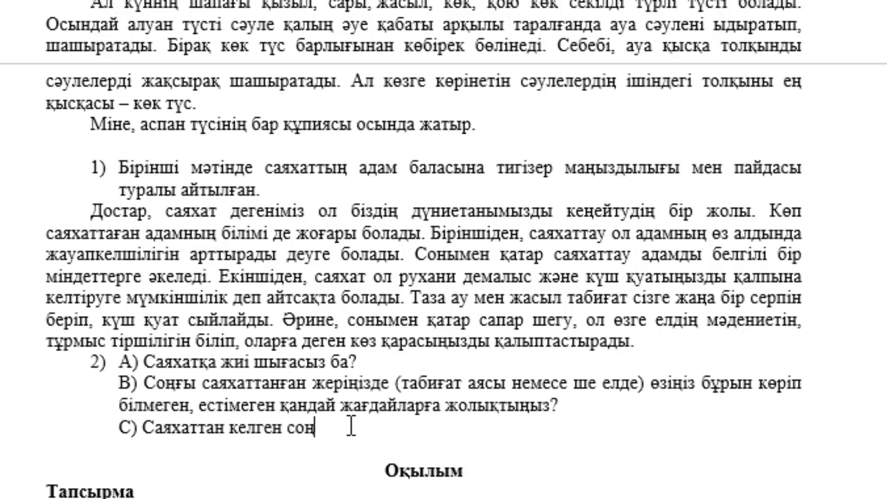
type("бұры")
type("ңғы к")
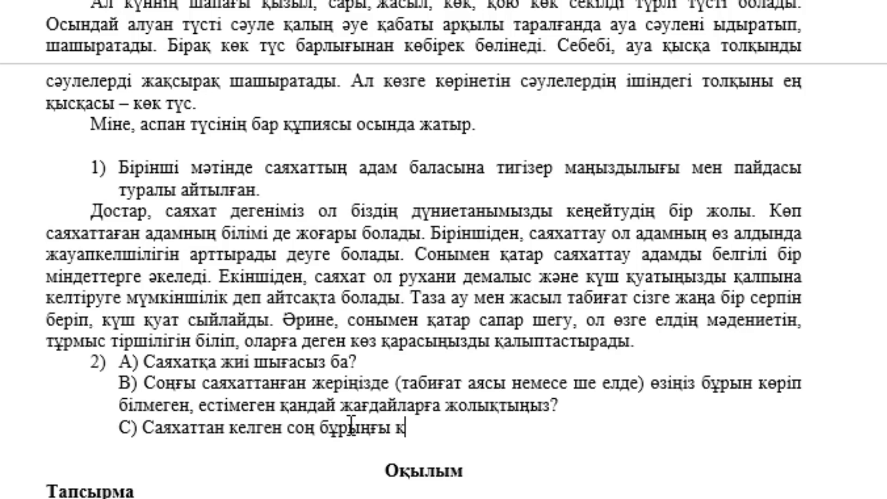
type("өзқарасы")
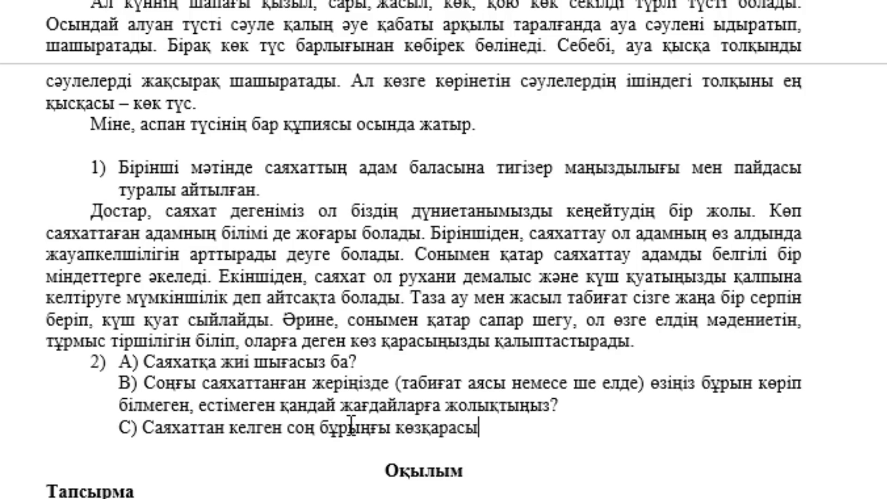
type("ңыз өзг")
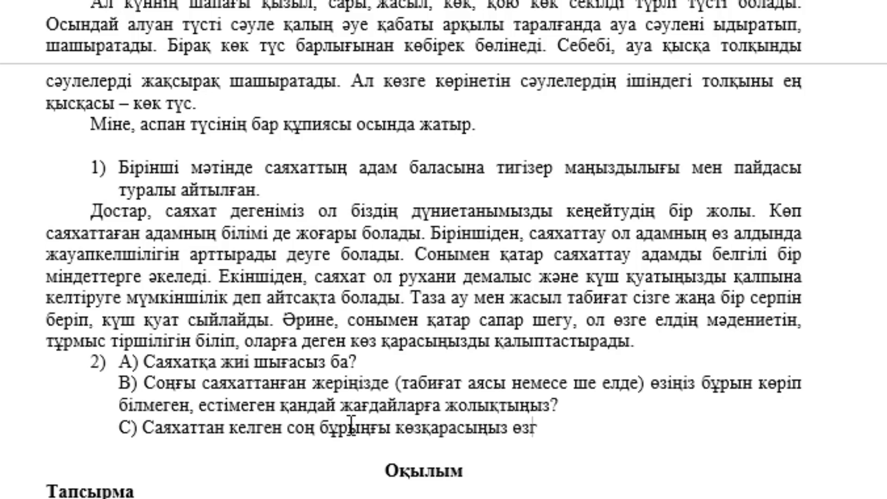
type("ерді ме")
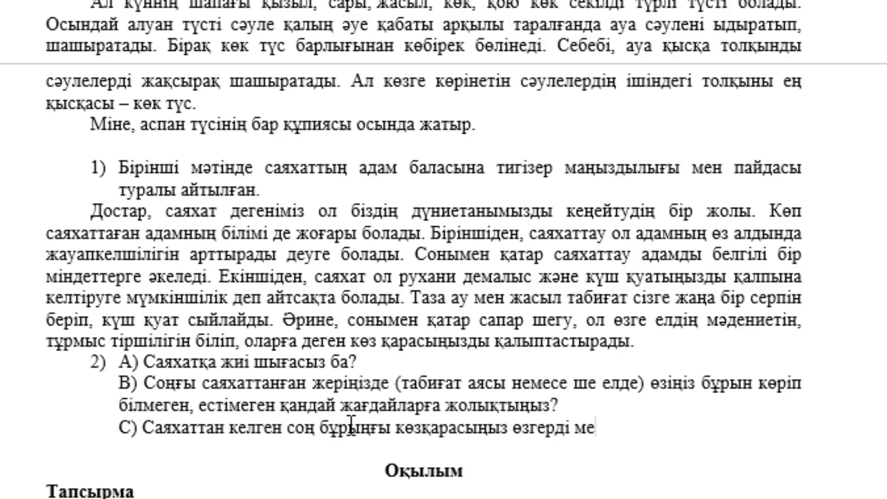
type("? Оны қа")
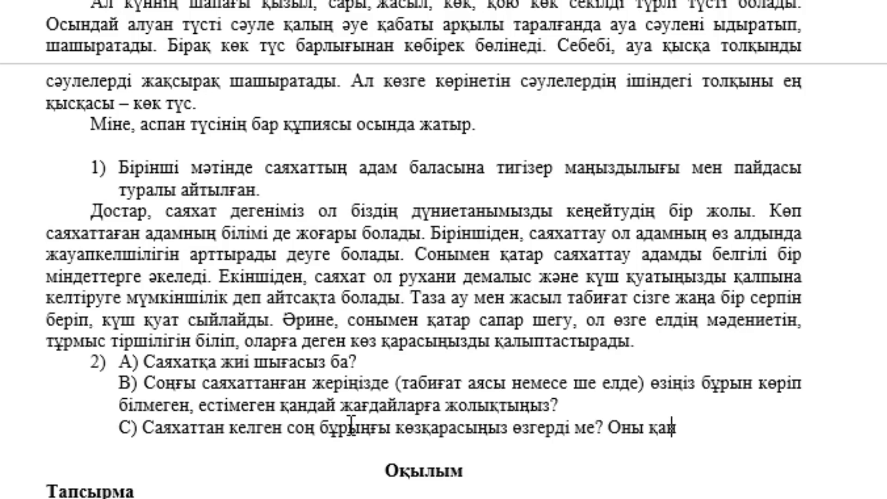
type("ндай нәрс")
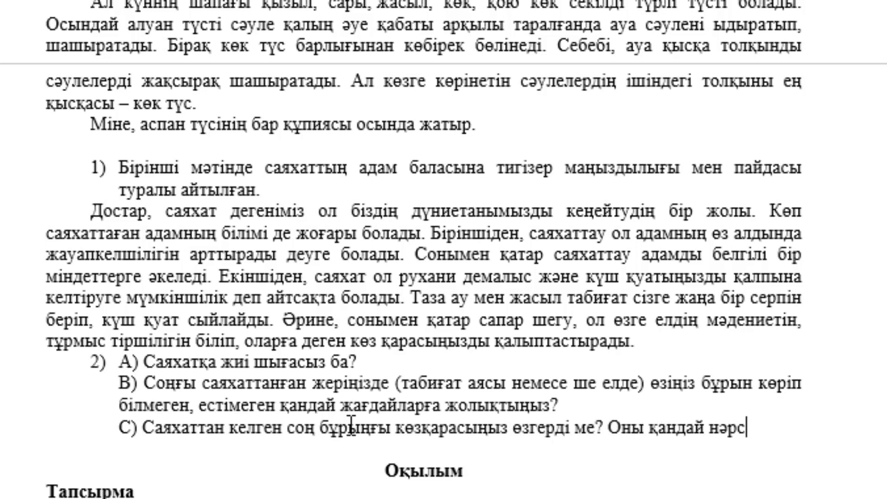
type("елерден бай")
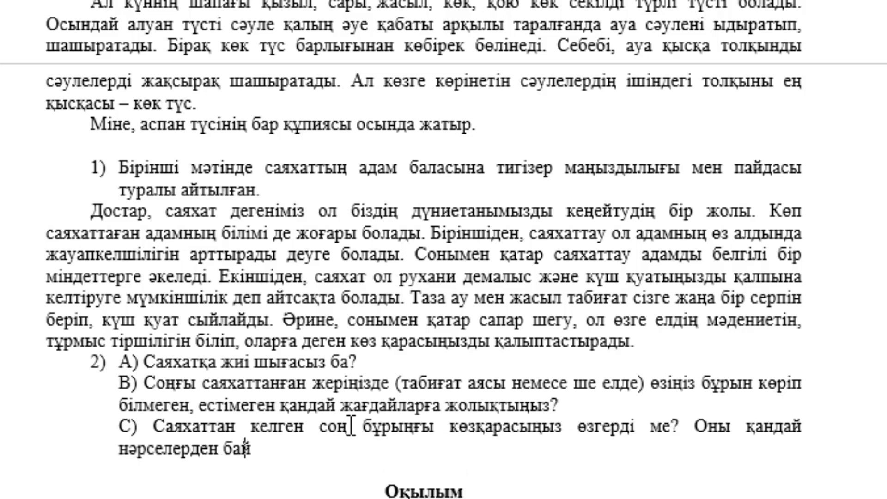
type("қадыңыз")
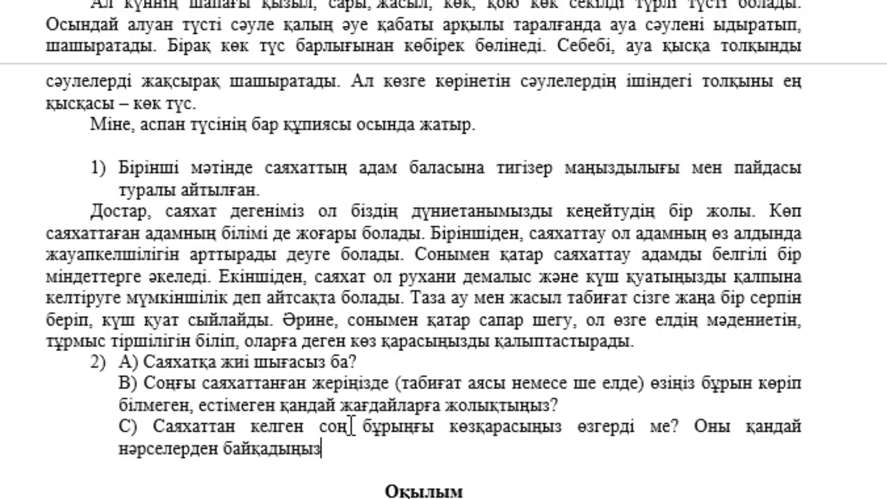
type("?")
scroll(277, 277, "up", 5)
scroll(250, 217, "up", 10)
scroll(250, 217, "up", 5)
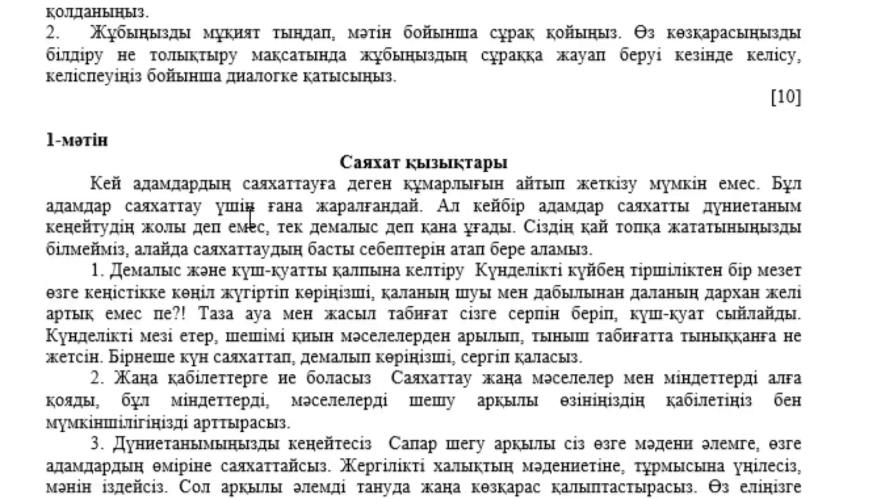
scroll(250, 216, "up", 2)
mouse_move(116, 30)
left_mouse_down()
mouse_move(209, 85)
mouse_move(221, 105)
left_mouse_up()
left_click(219, 139)
mouse_move(94, 118)
left_mouse_down()
mouse_move(278, 134)
mouse_move(358, 159)
left_mouse_up()
left_click(307, 257)
scroll(305, 259, "down", 5)
scroll(303, 267, "down", 10)
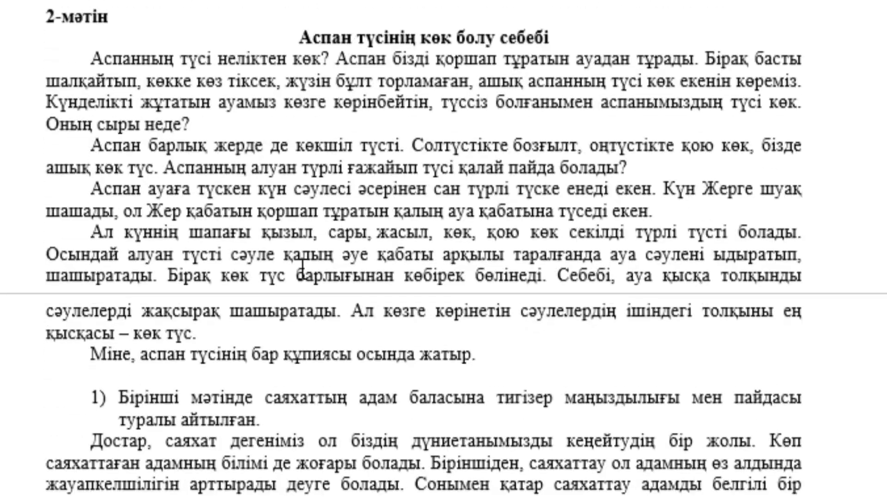
scroll(303, 270, "down", 7)
scroll(323, 278, "down", 5)
scroll(383, 283, "up", 1)
scroll(277, 284, "up", 5)
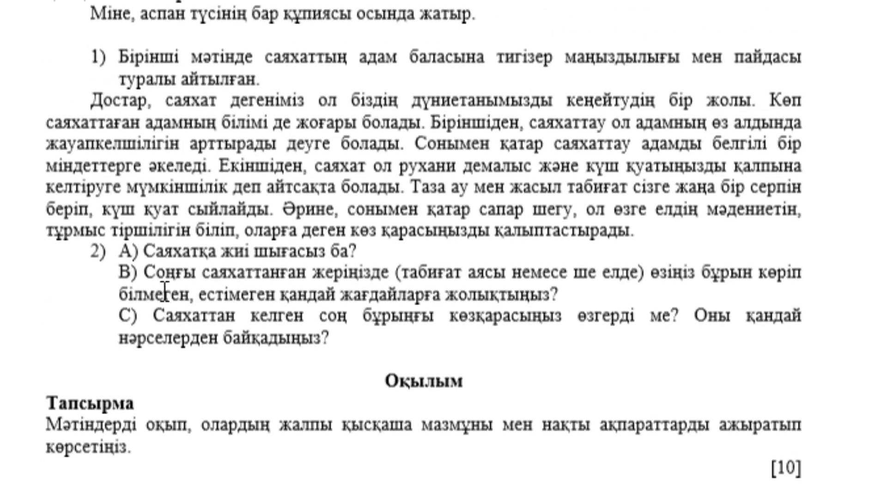
left_click_drag(120, 252, 139, 342)
left_click(142, 166)
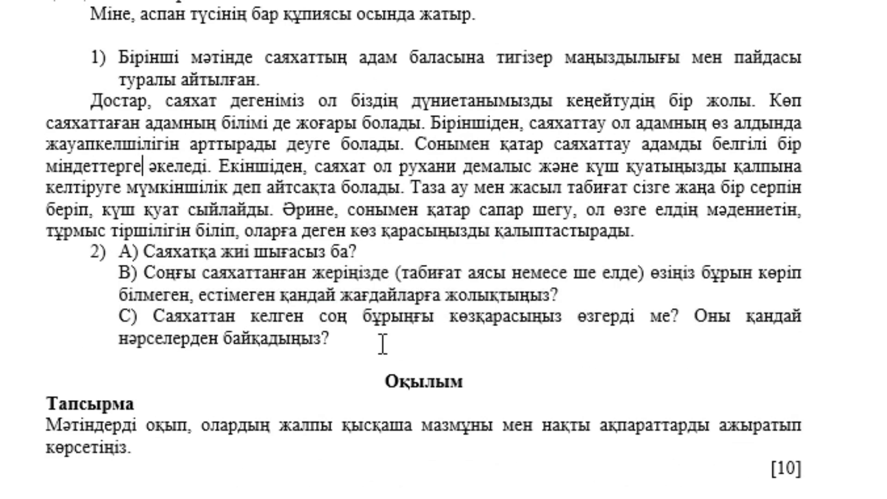
scroll(497, 331, "down", 3)
scroll(462, 323, "down", 4)
scroll(275, 157, "down", 2)
scroll(185, 162, "up", 2)
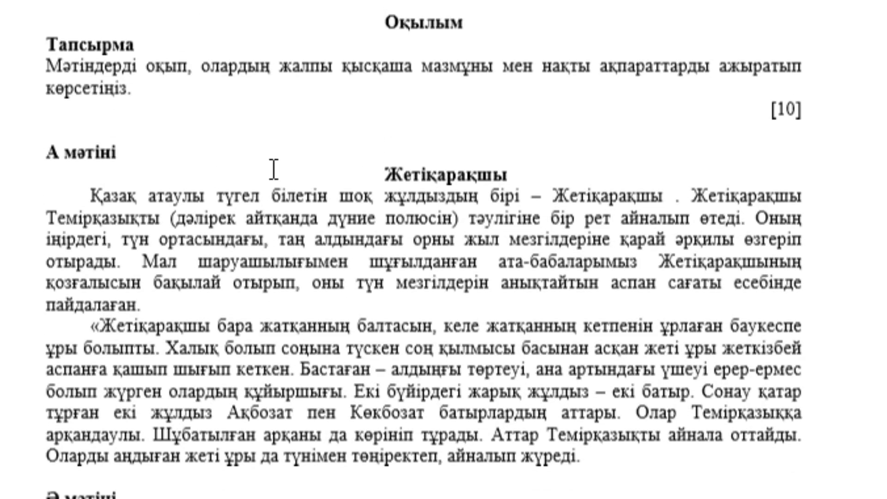
scroll(196, 135, "up", 1)
left_click_drag(47, 95, 174, 124)
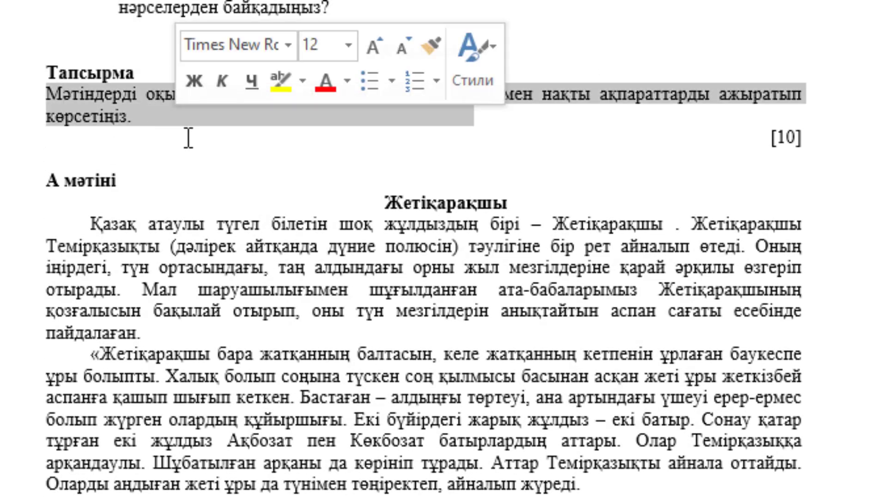
left_click(225, 181)
Step: Scroll through А мәтіні and Ә мәтіні down to the empty comparison table
scroll(290, 215, "down", 2)
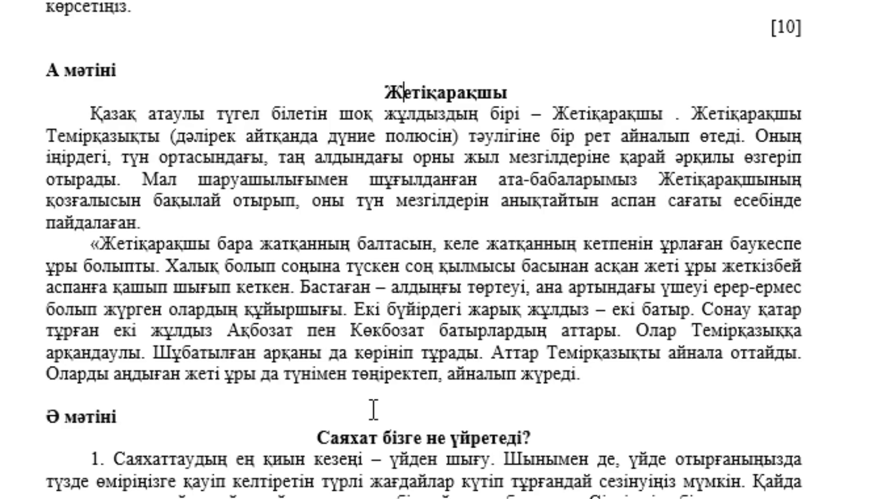
scroll(373, 409, "down", 2)
scroll(373, 410, "down", 3)
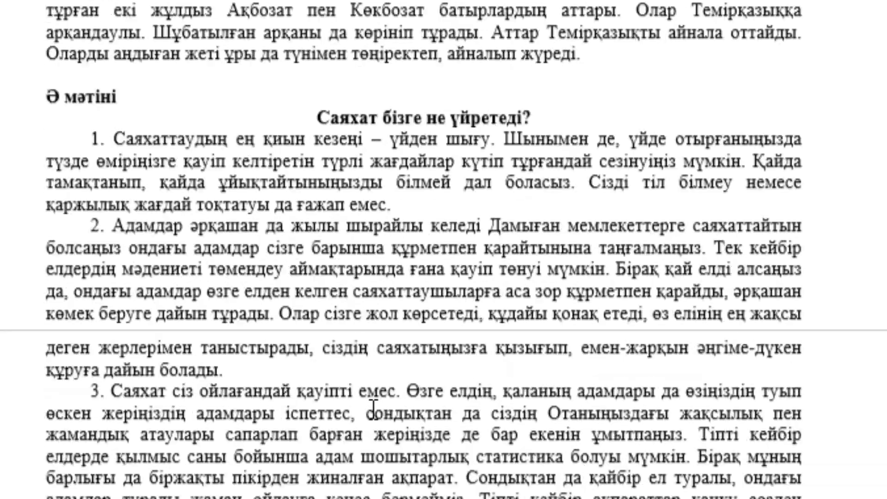
scroll(374, 409, "down", 2)
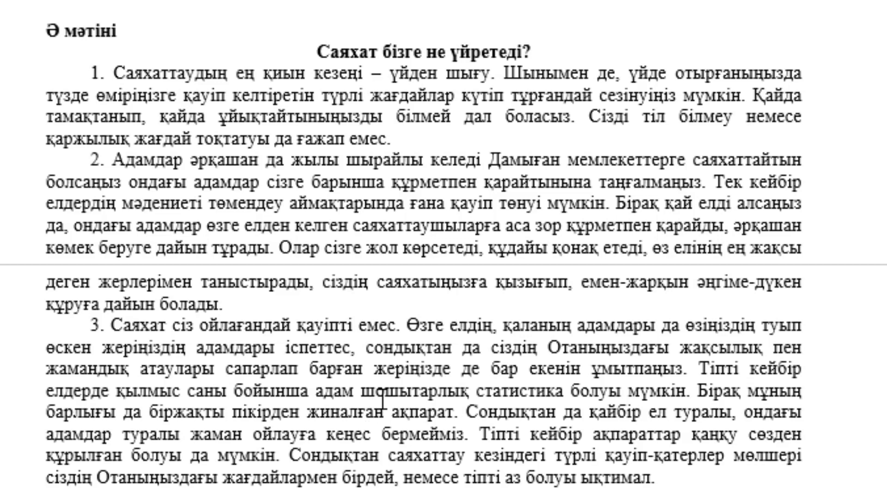
scroll(383, 398, "down", 3)
scroll(383, 397, "down", 2)
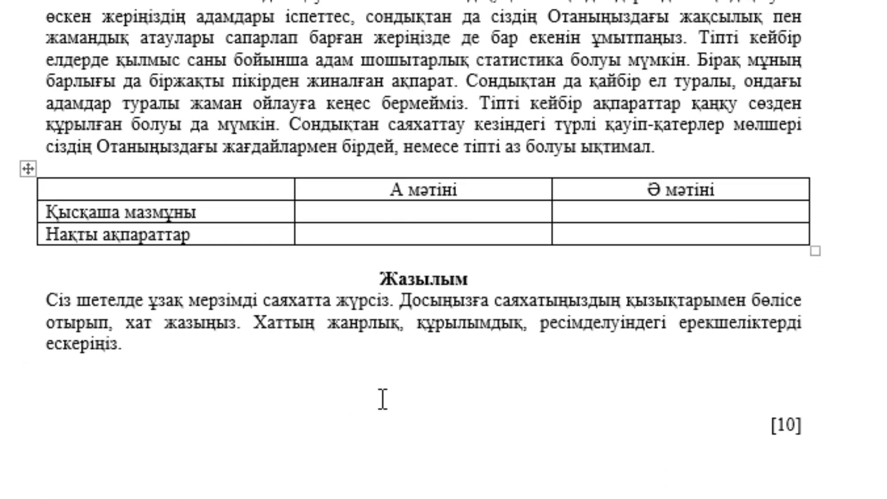
scroll(383, 398, "up", 1)
Step: Type text А's summary: thieves chased by the people fly to the sky and become seven stars
left_click(335, 215)
type("Жеті")
type("қарақшы ")
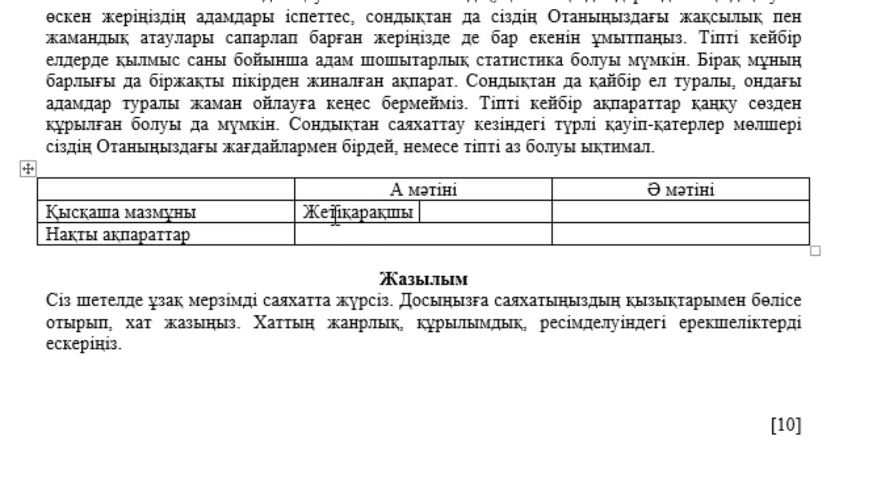
type("жұл")
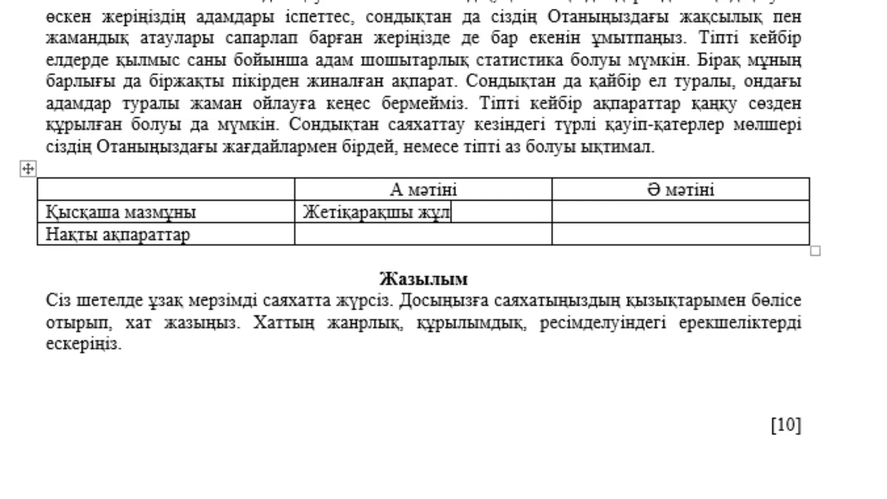
type("дызы тура")
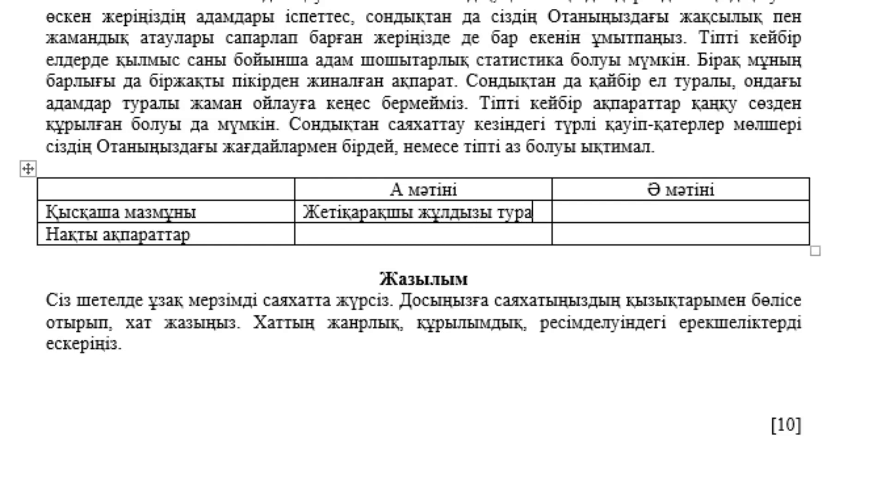
type("лы айтылғ")
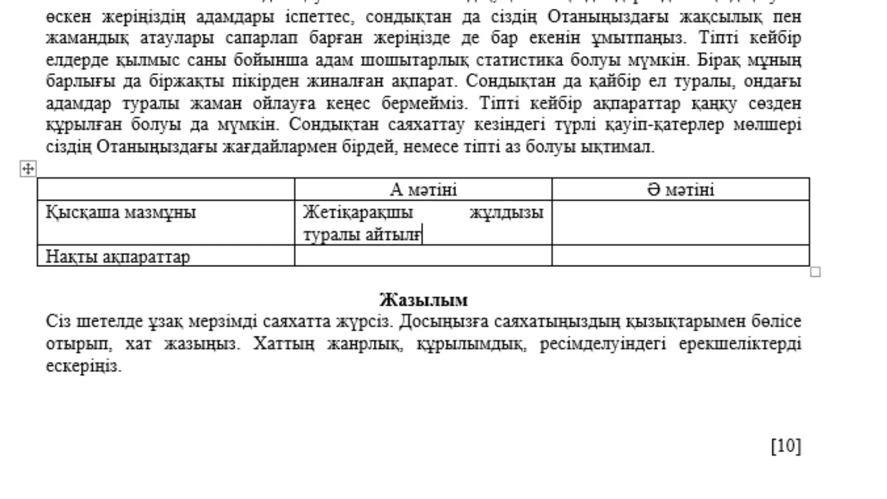
type("ан. ")
type("Жеті қарақ")
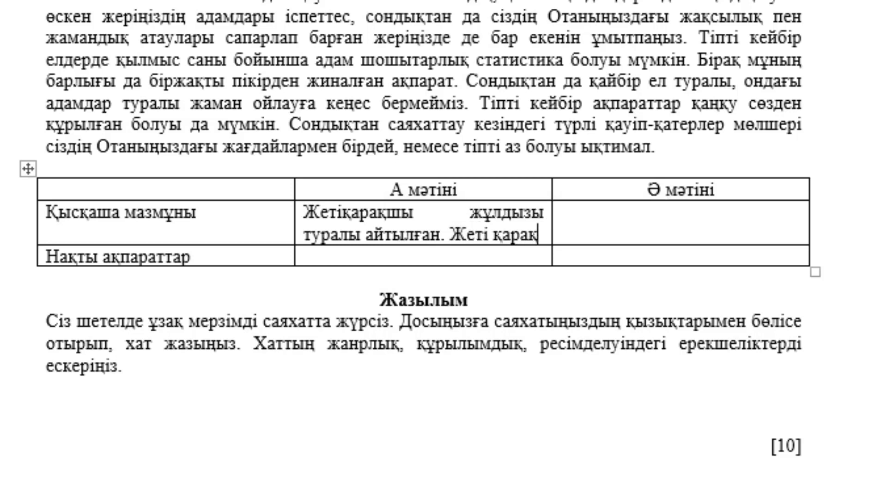
type("шының ")
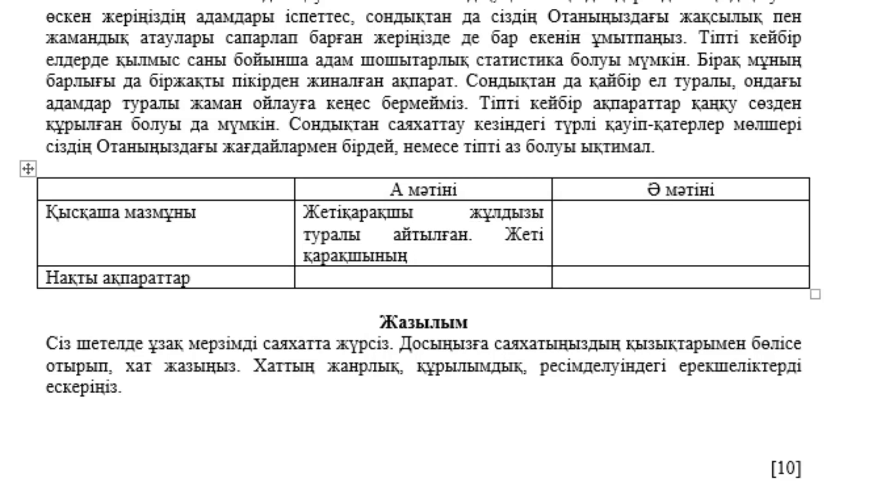
type("пайда б")
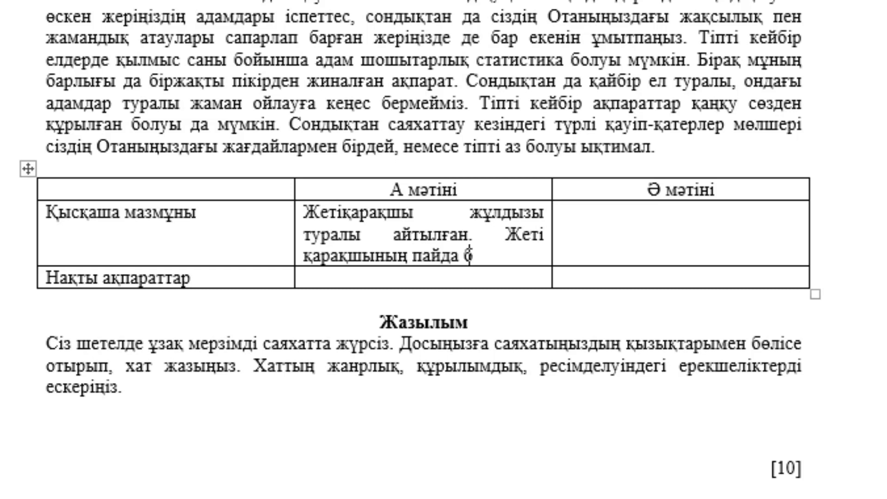
type("олу")
type("ы, я")
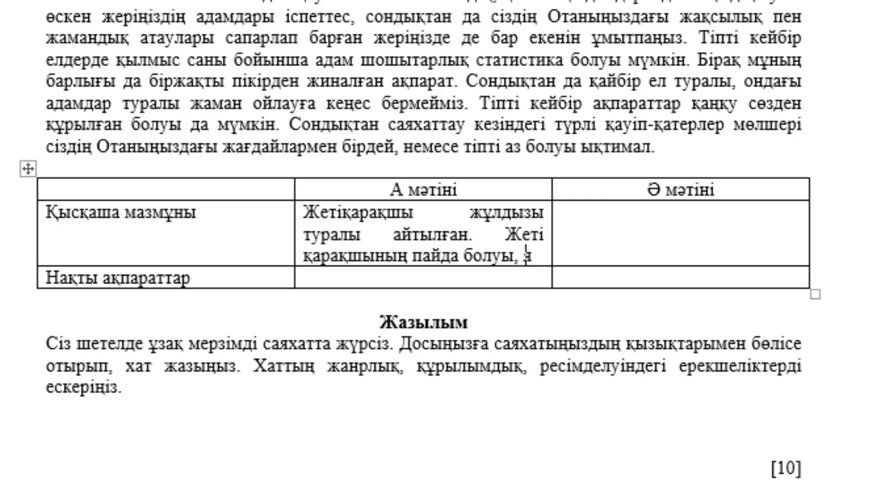
type("ғни жеті")
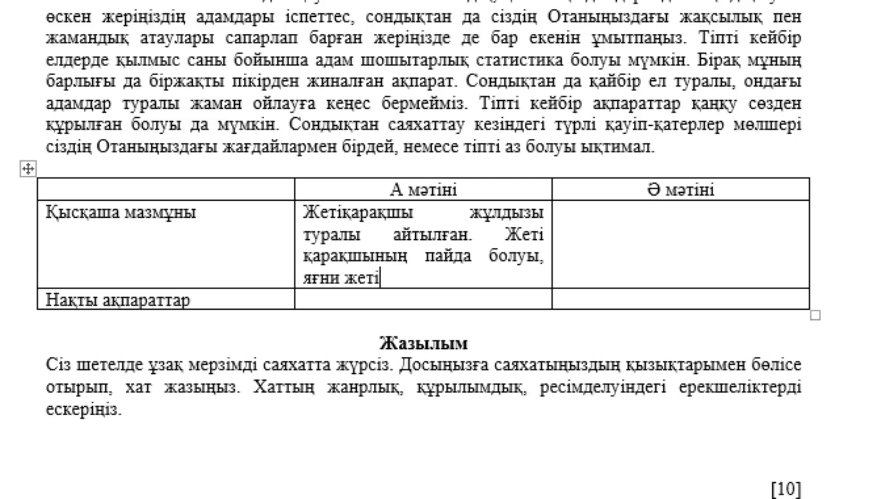
type("қарақ")
type("ш")
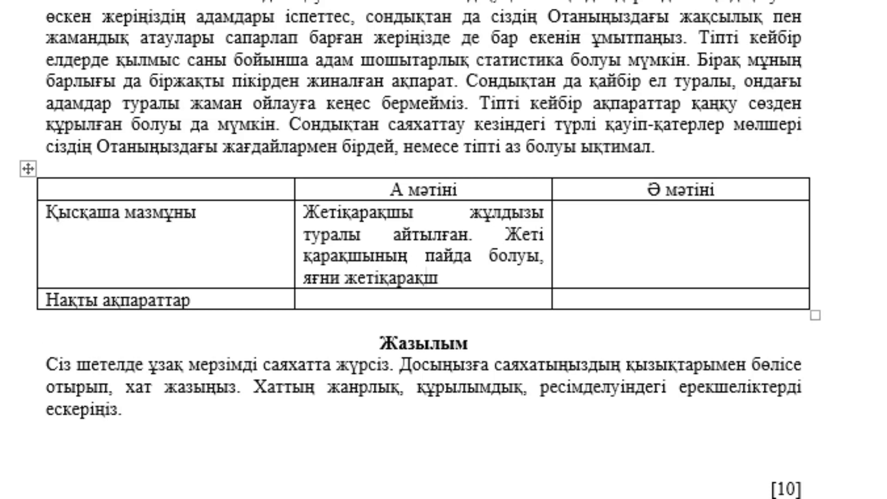
type("ы ұ")
type("рлық жаса")
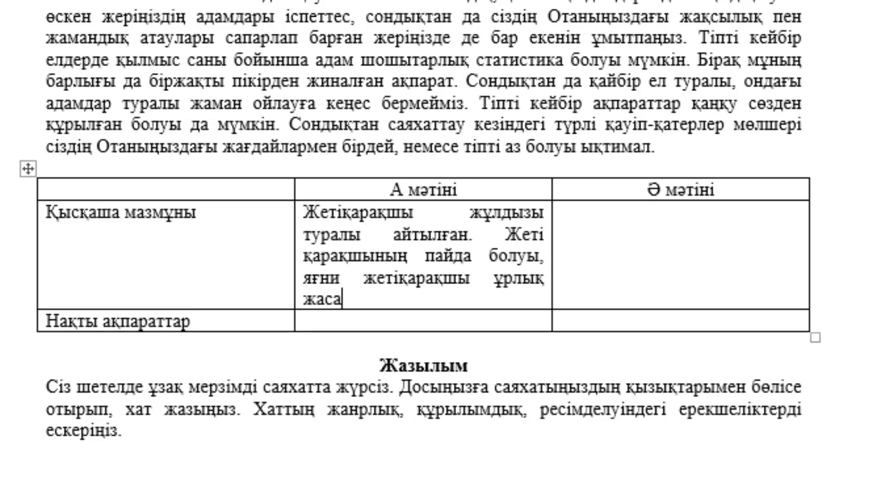
type("й бергендікт")
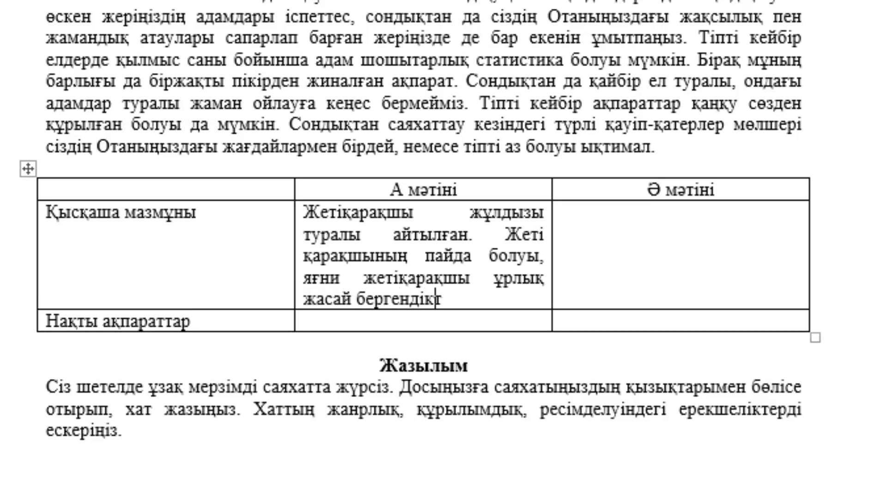
type("ен,")
type(" оларды ")
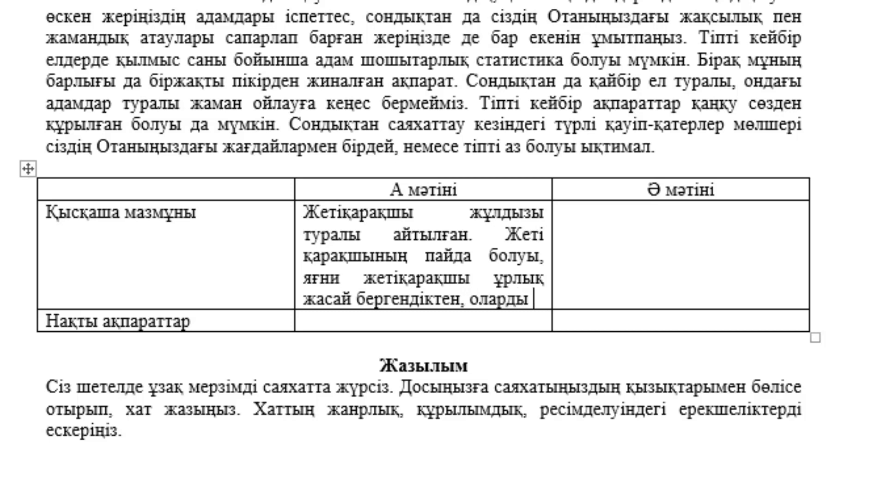
type("халық б")
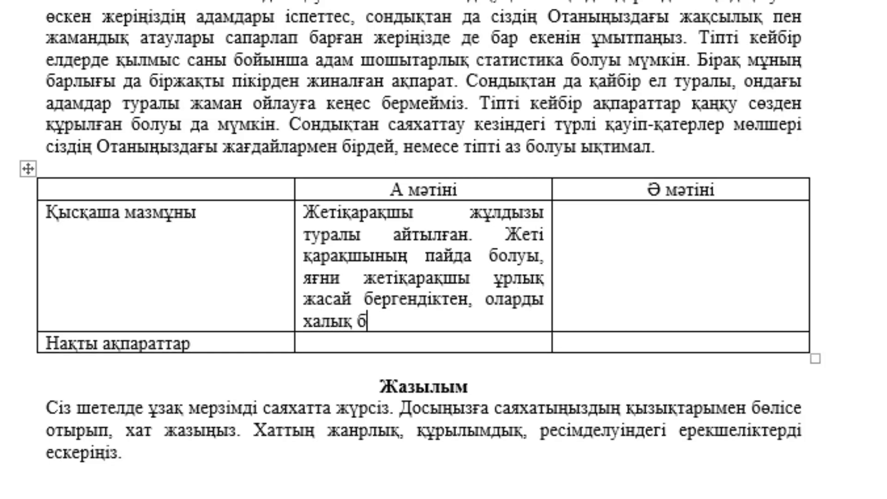
type("ірігіп")
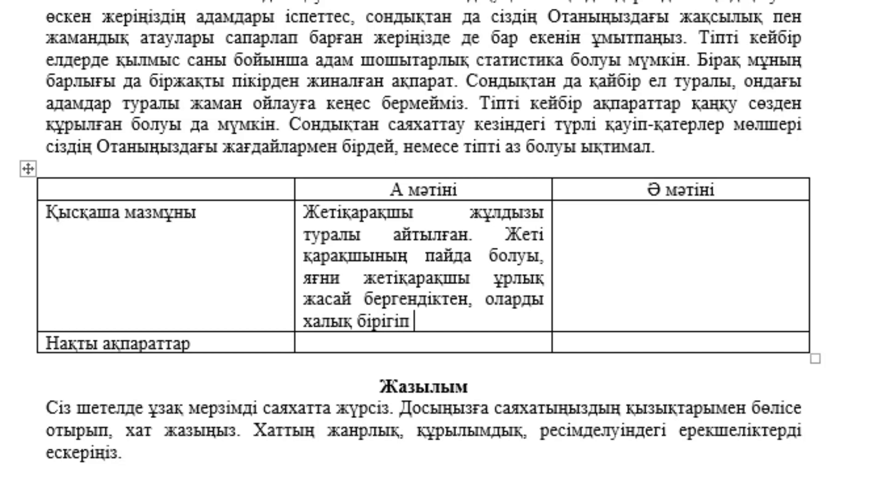
type(" қуа")
key("BackSpace")
type("уа")
type("ды. ола")
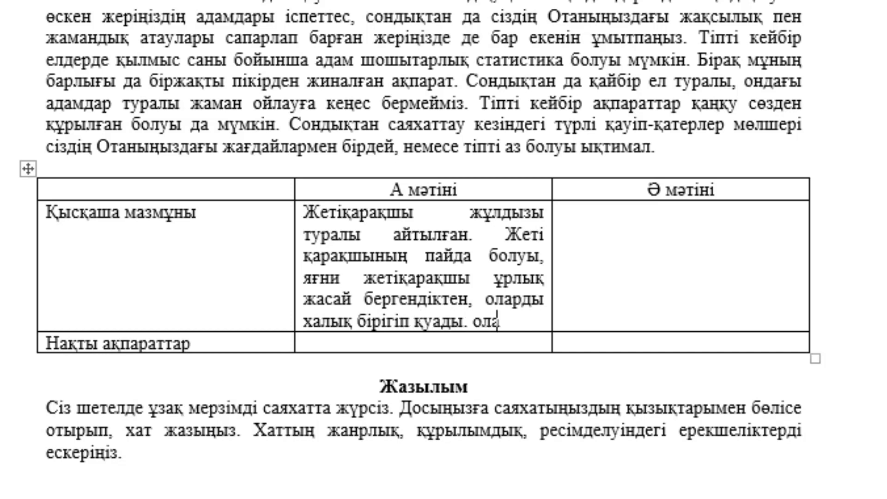
type("рдың ")
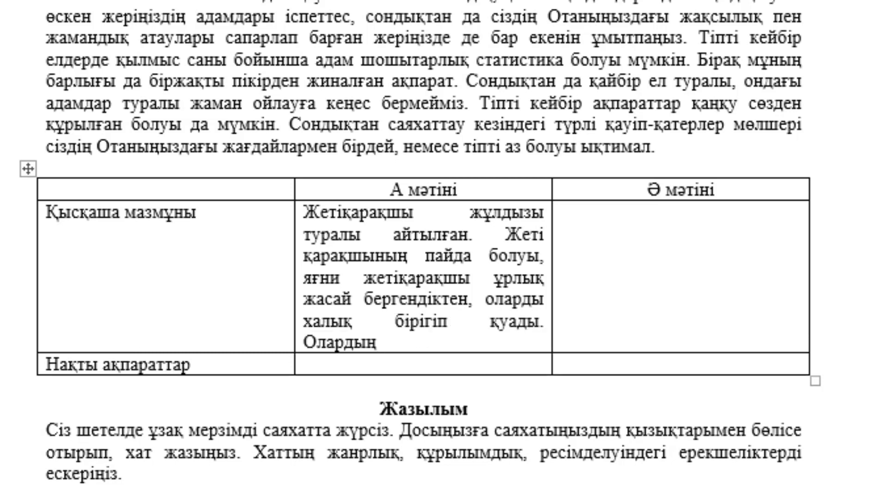
type("бара")
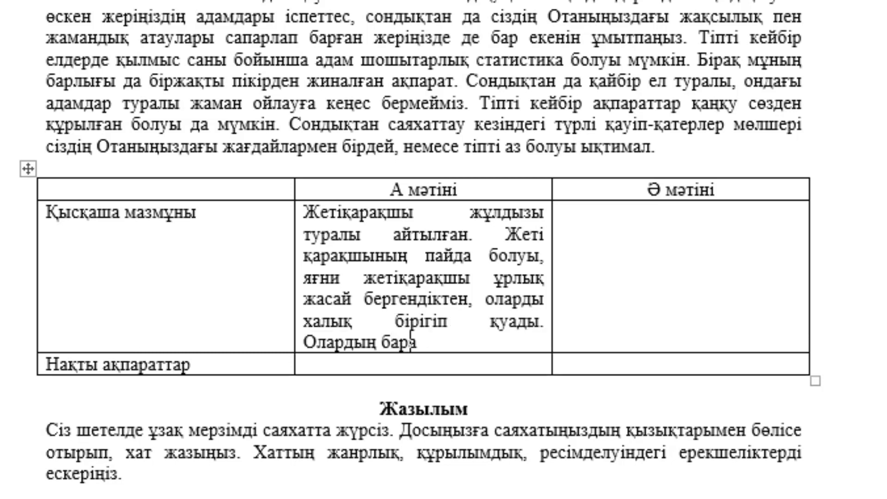
type("тын жері б")
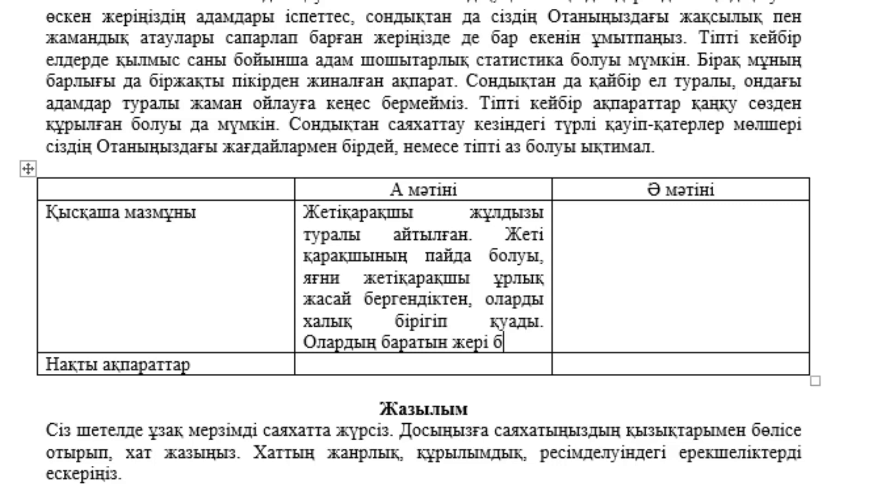
type("олмағандықт")
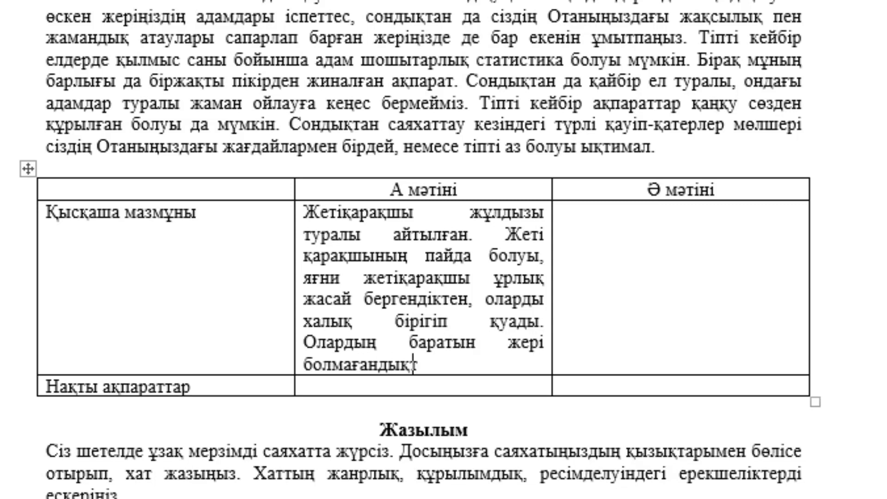
type("ан,")
type("олар аспа")
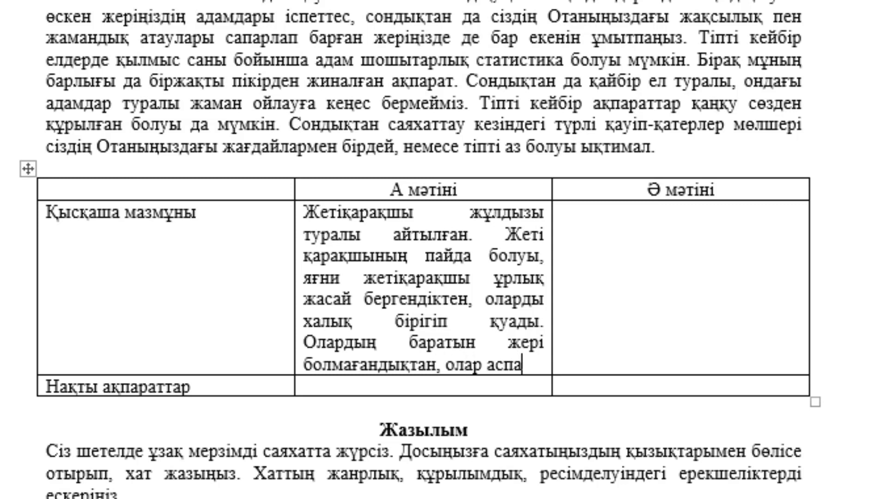
type("нға ұ")
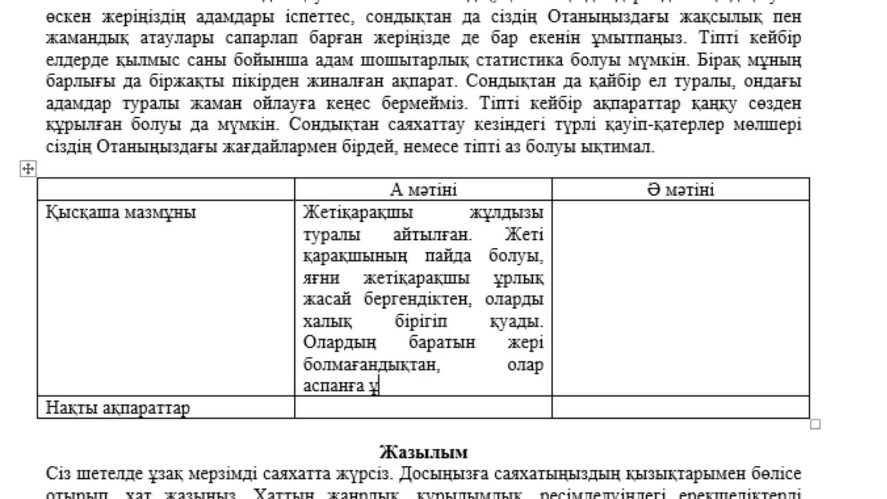
type("шып кете")
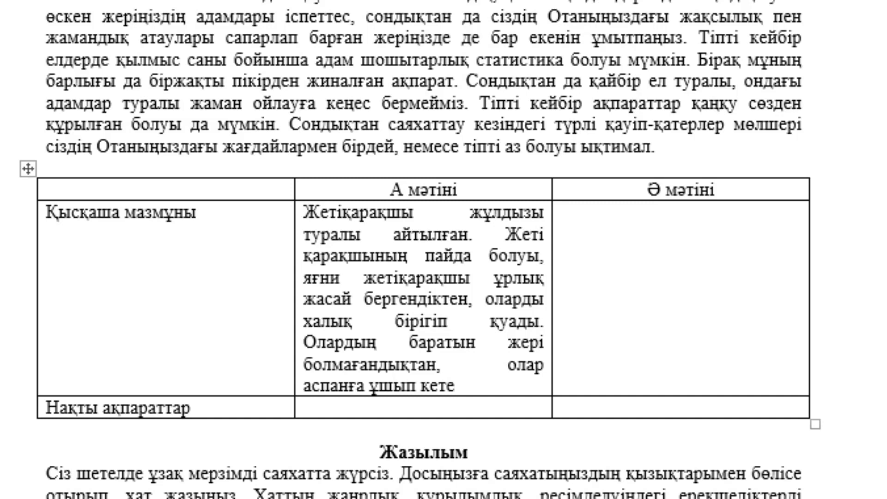
type("д")
type("і.")
type("де")
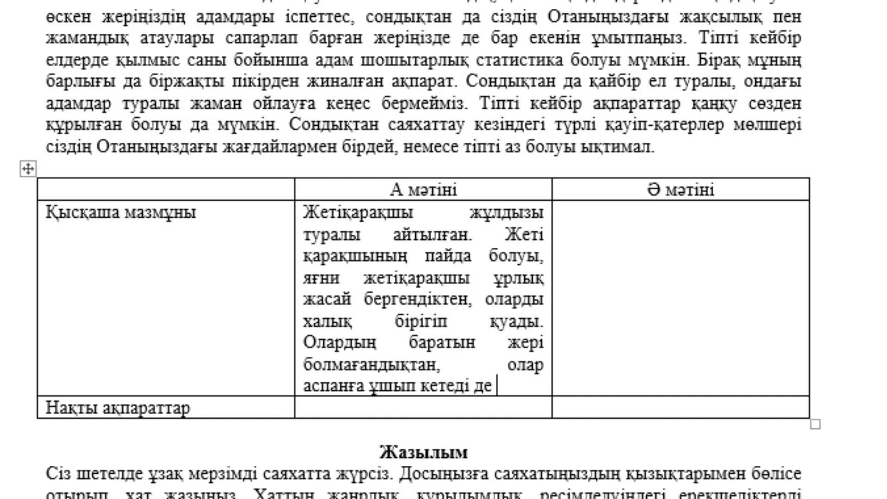
type("жеті жұ")
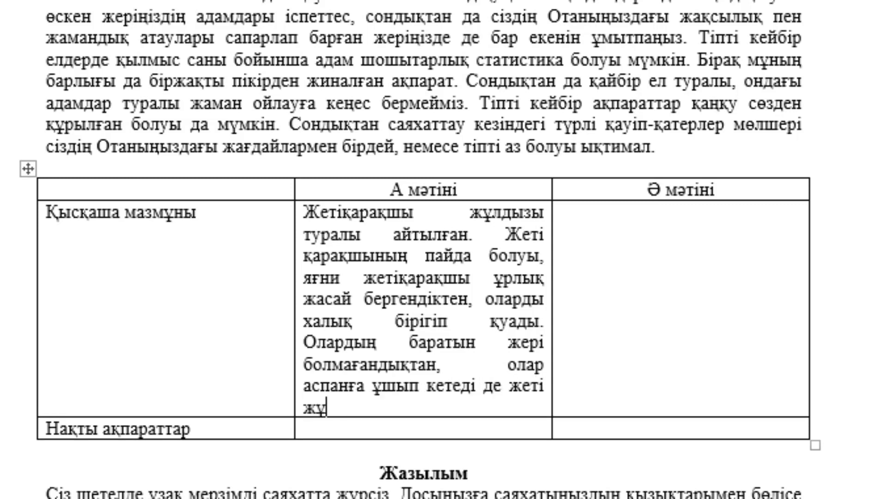
type("лдызғ")
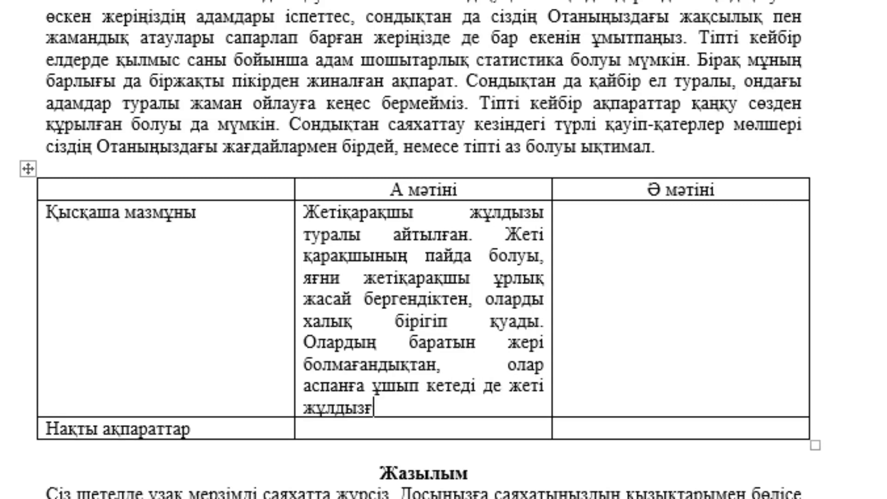
type("а айналады.")
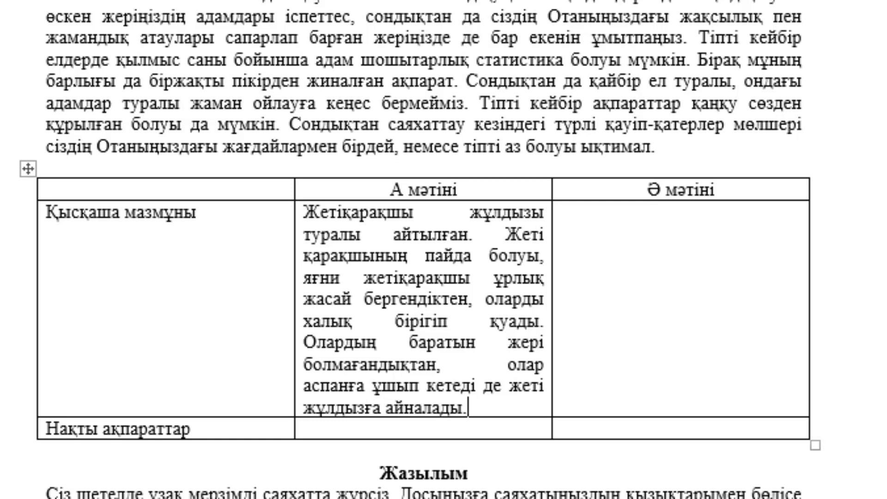
Step: Type text Ә's summary that travel isn't hard and brings varied situations, ending 'туралы айтылған.'
left_click(662, 285)
type("Жалпы")
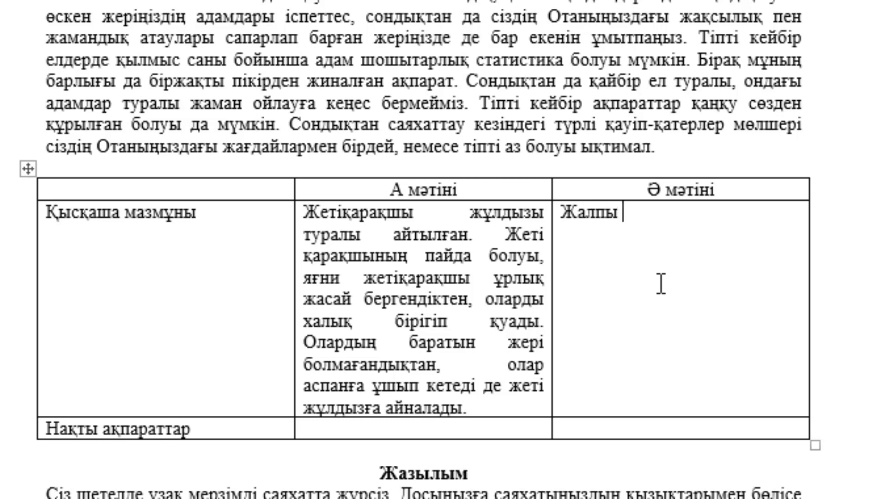
type(" саяқ")
type("хатқа")
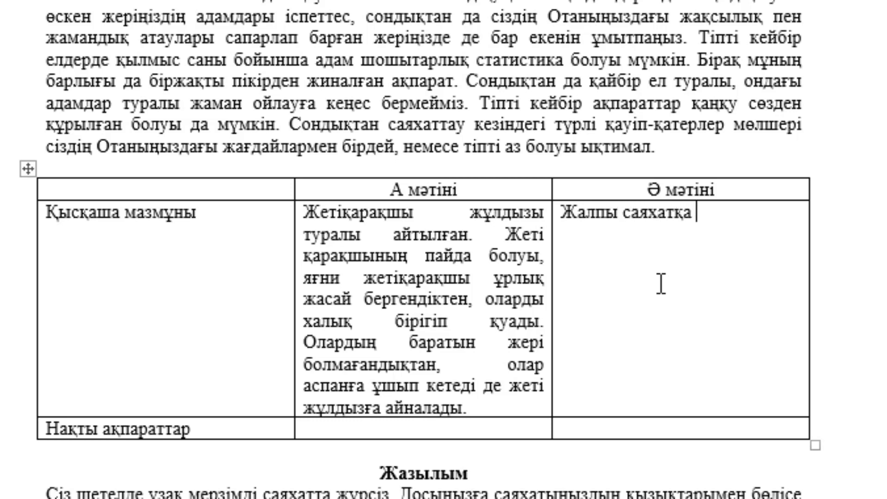
type("шығу")
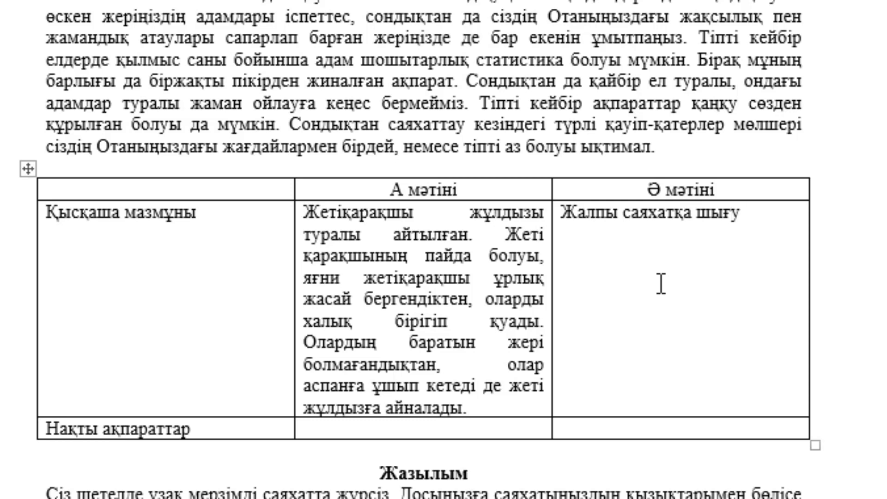
type(" қиын емес")
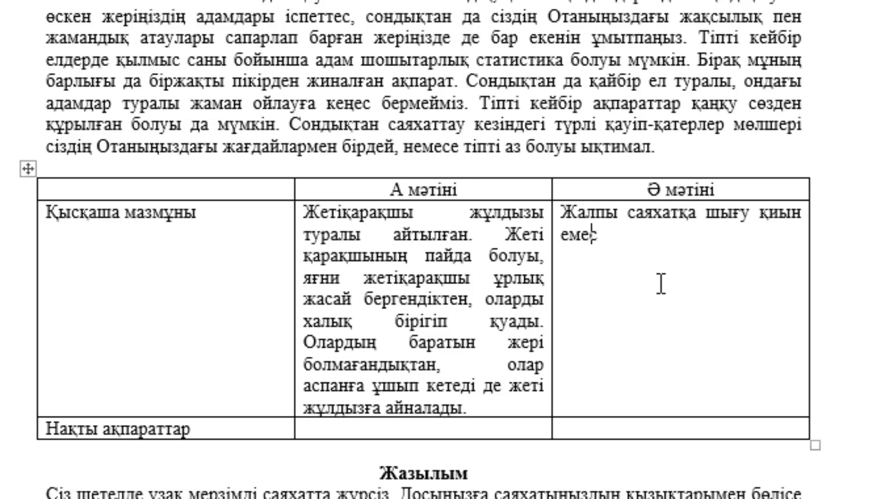
type(" екендігі")
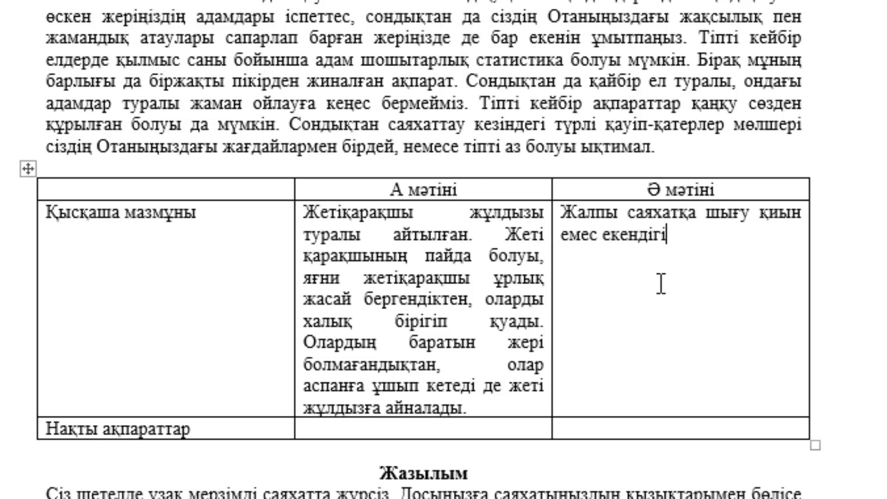
type("және сая")
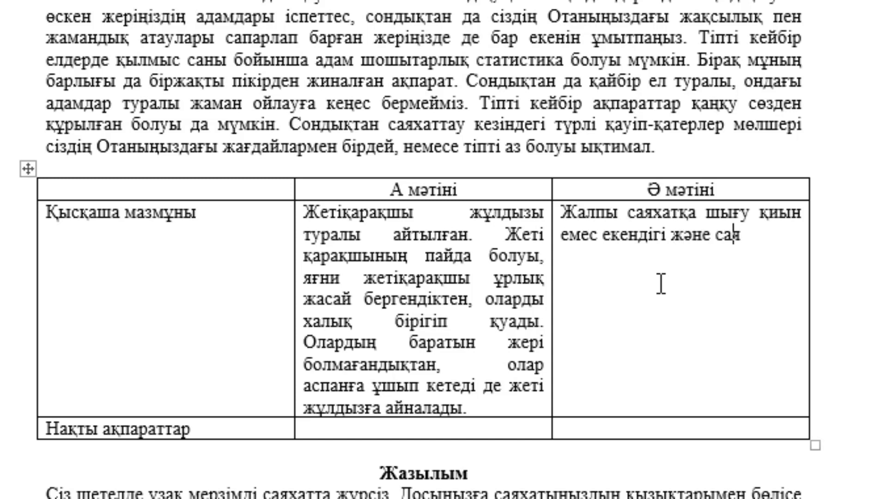
type("хатта")
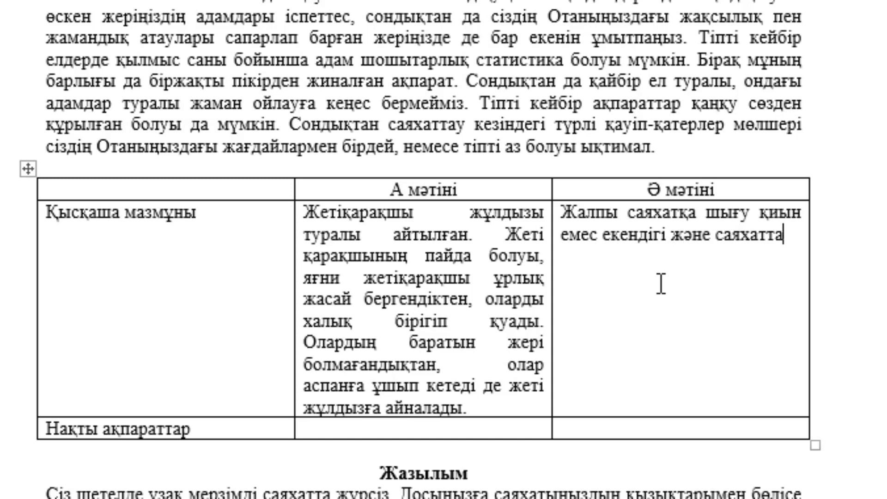
type("удың ә")
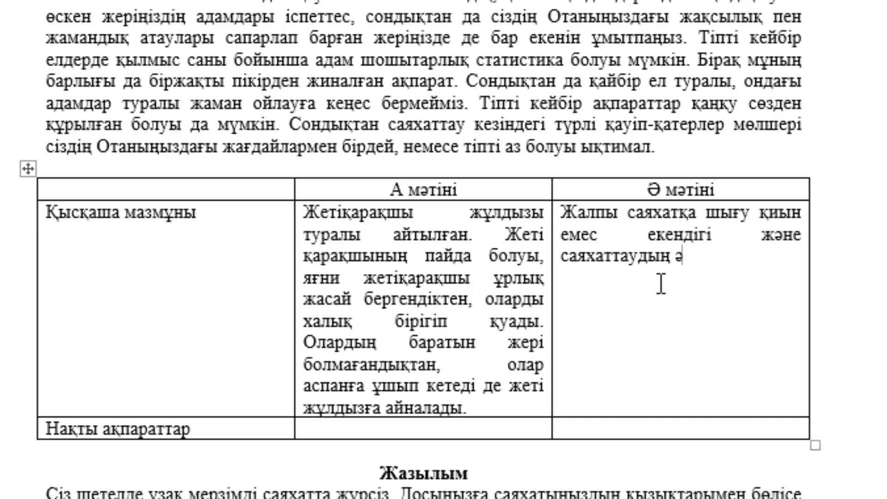
type("р түрлі ")
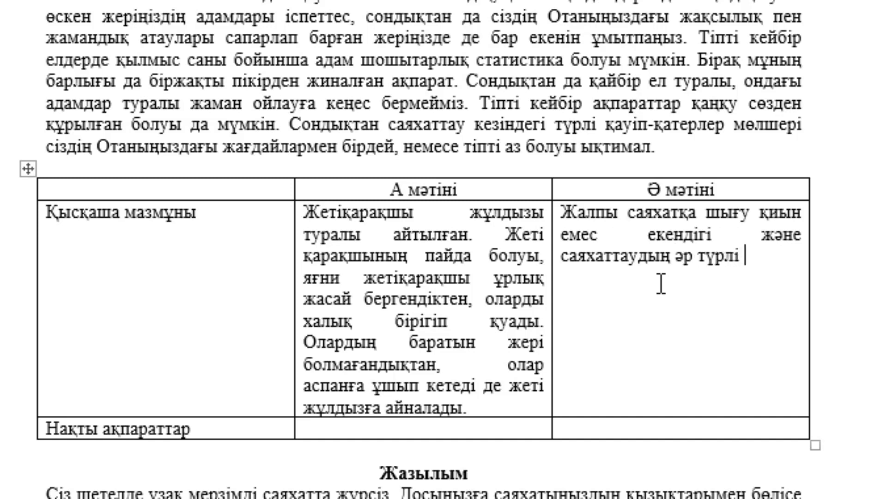
type("жағдай")
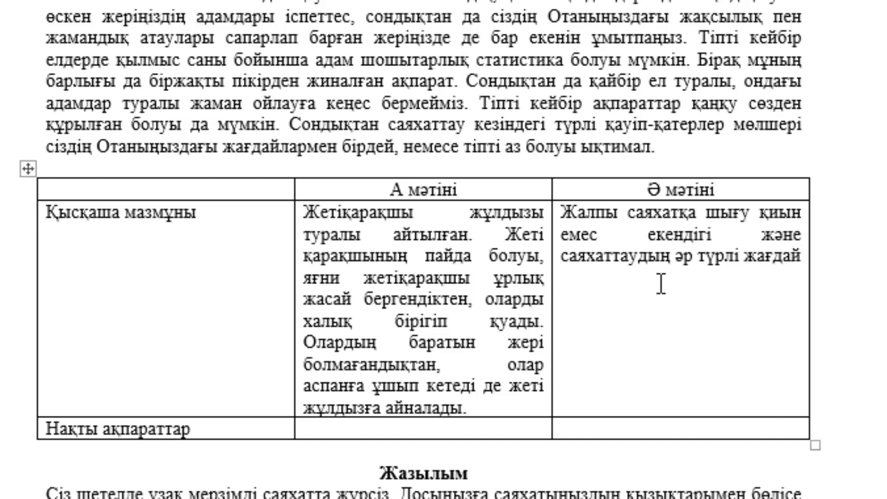
type("ларға")
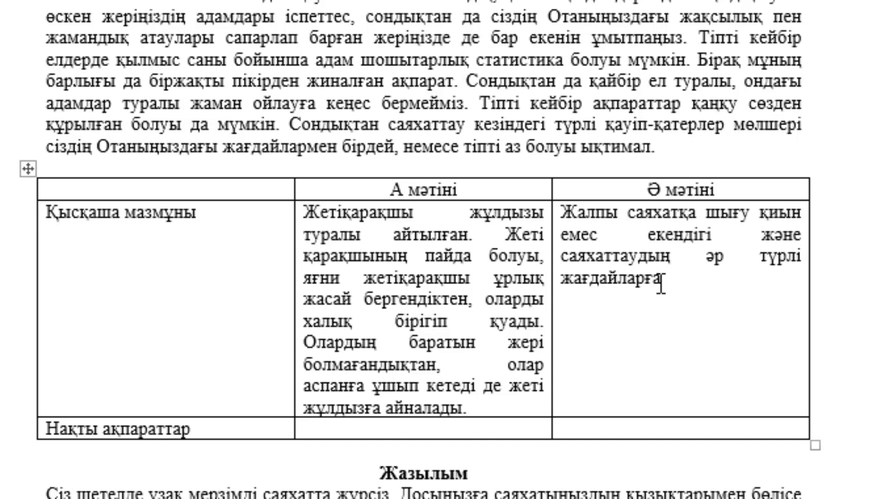
type(" жолықтыра")
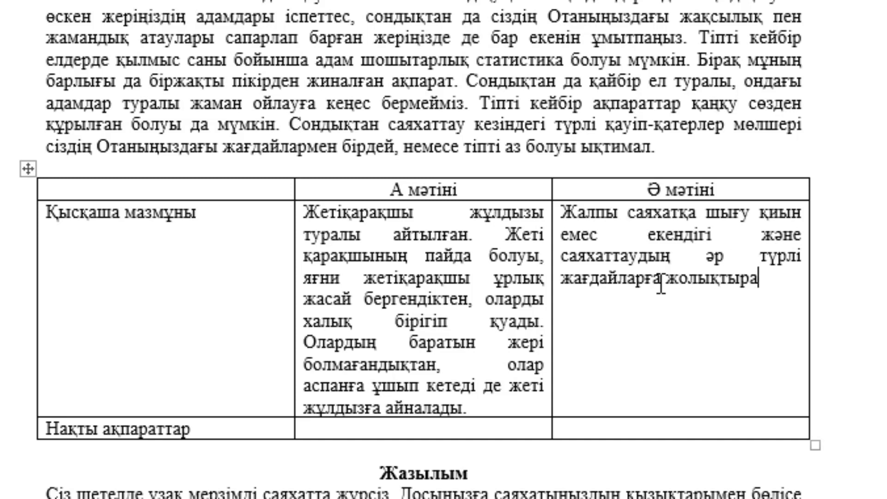
type("тының")
key("BackSpace")
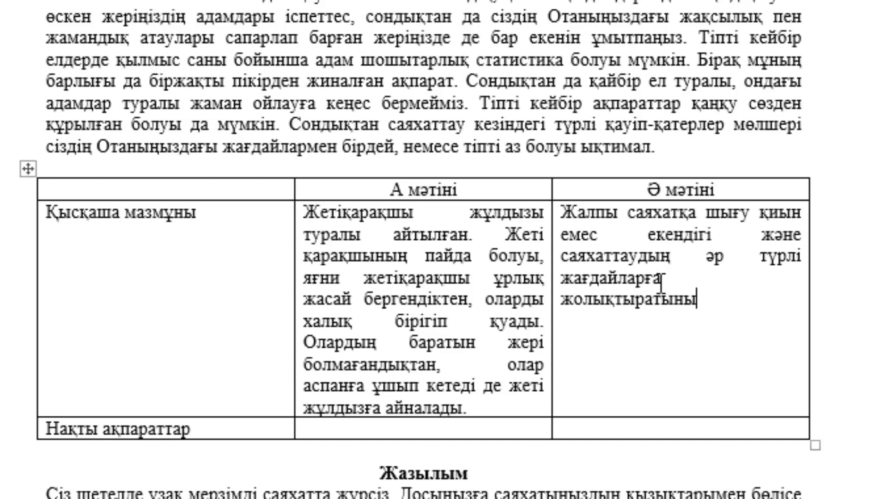
type(" туралы а")
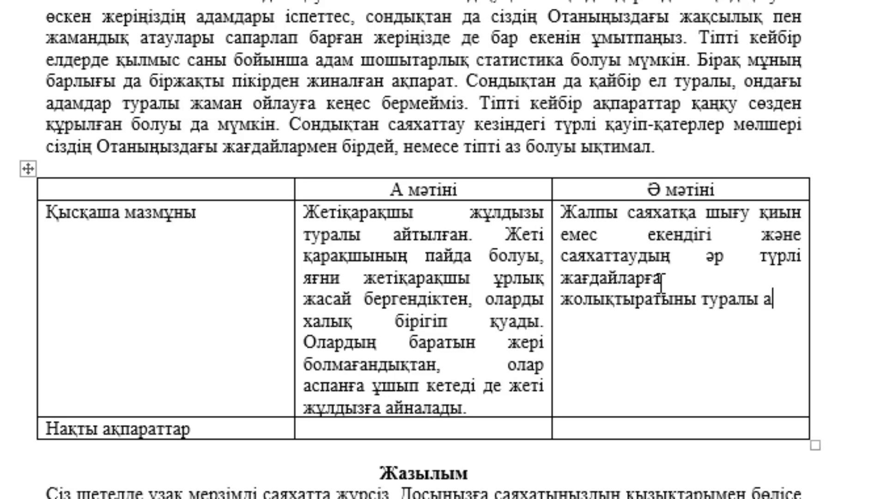
type("йтылған.")
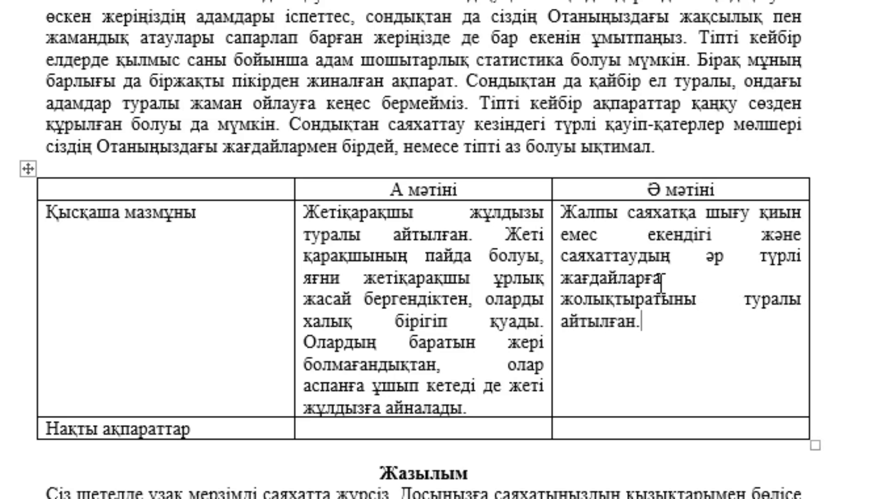
scroll(443, 337, "down", 3)
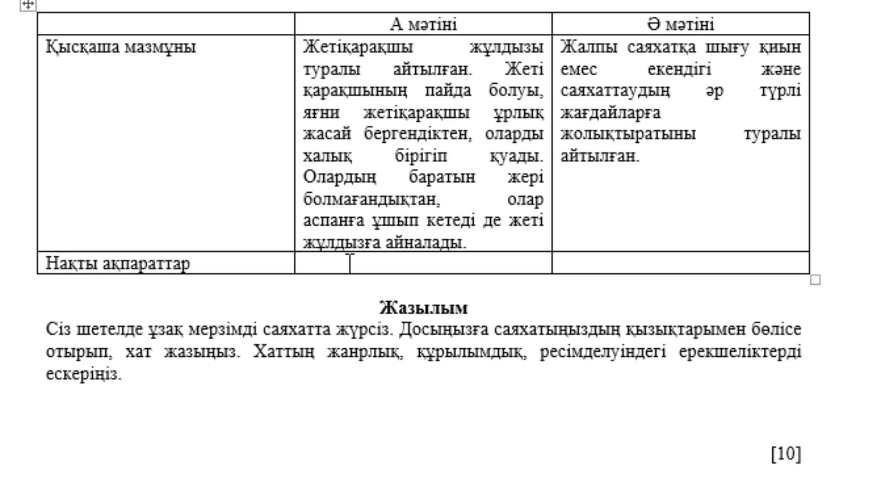
Step: Note in text А's facts cell that Жетіқарақшы's evening, midnight and dawn positions vary by season
type("Жетіқ")
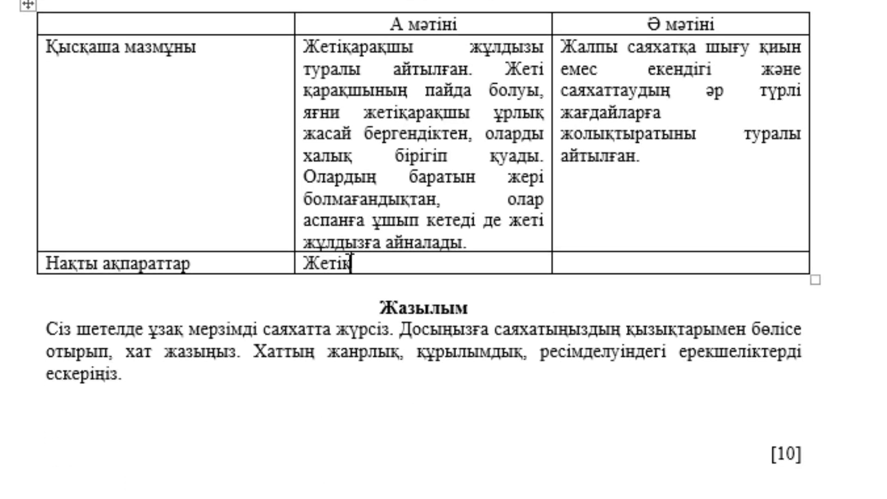
type("арақшыны")
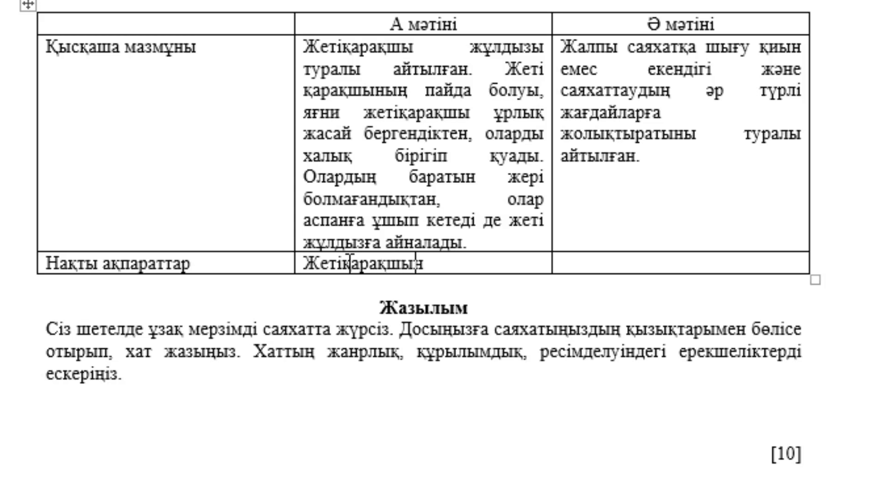
type("ң інір")
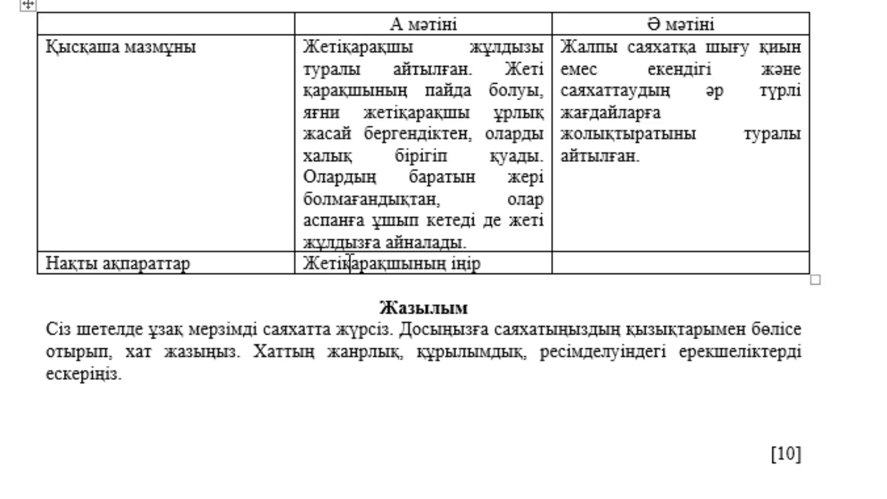
type("дегі, т")
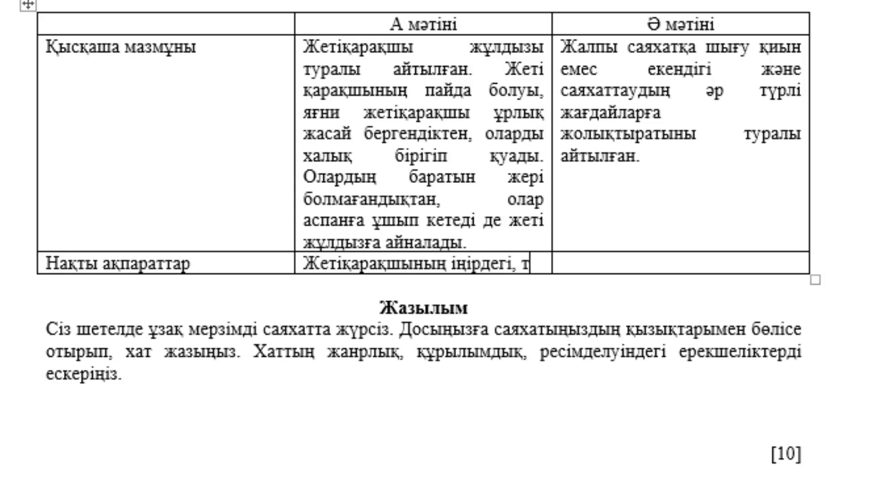
type("үн ортасы")
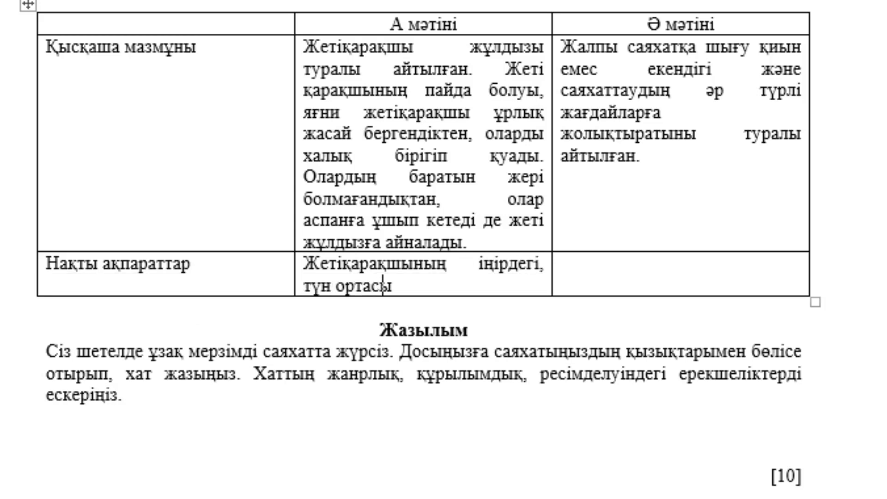
type("ндағы")
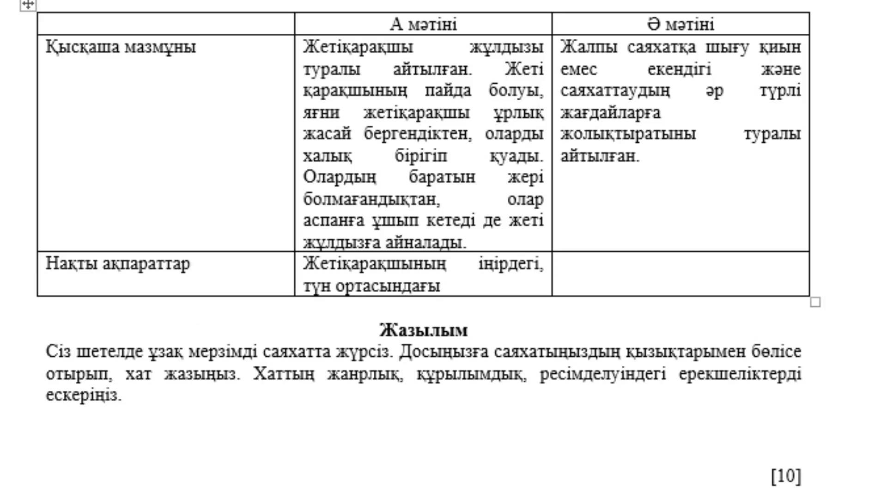
type(", таң а")
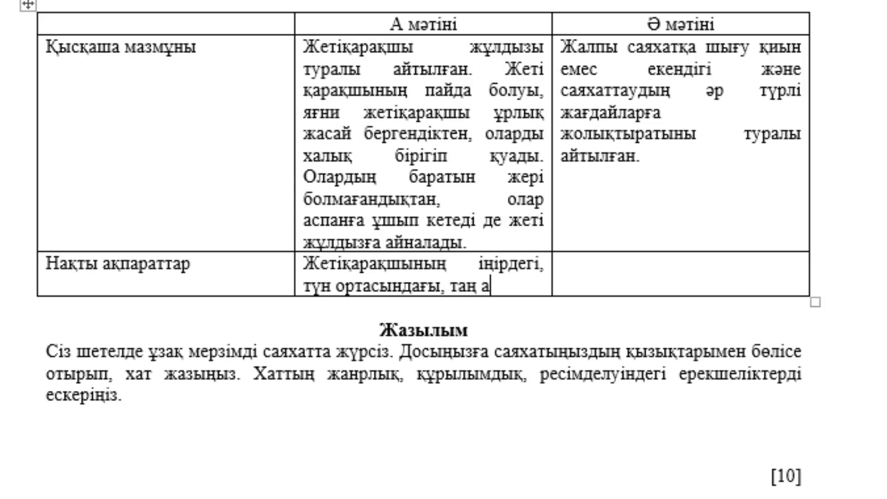
type("лдында")
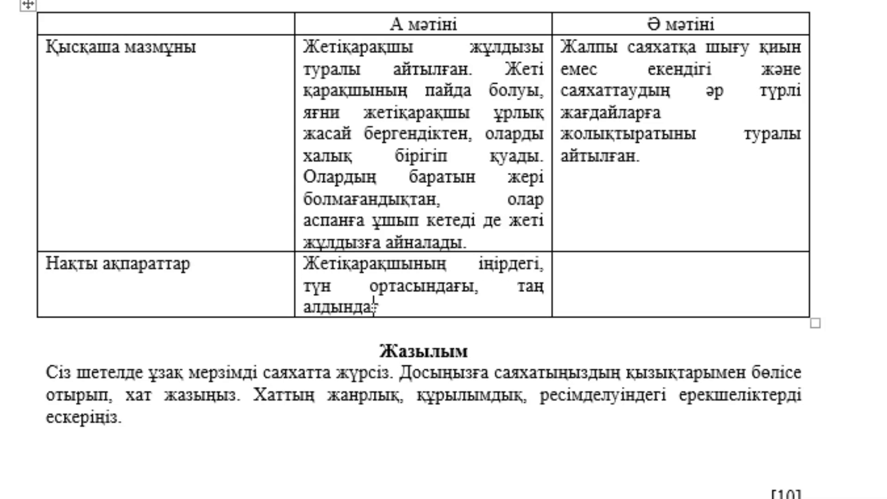
type("ғы орын ")
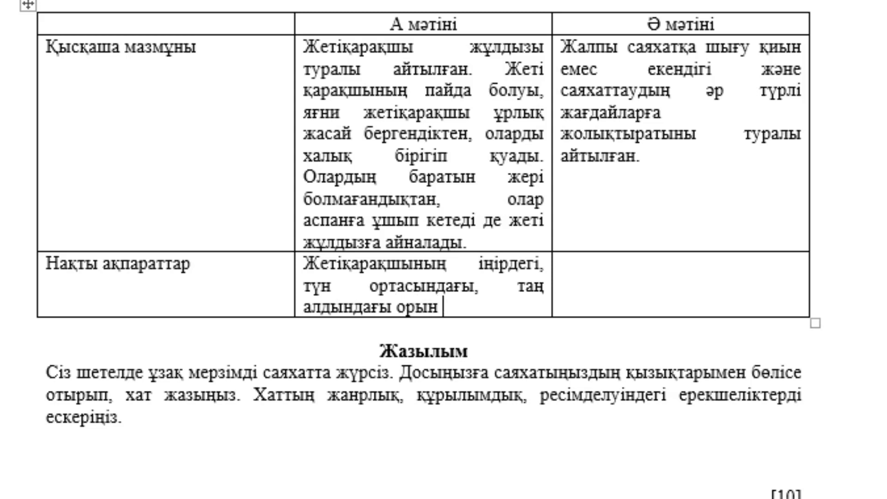
type("жыл мезгіл")
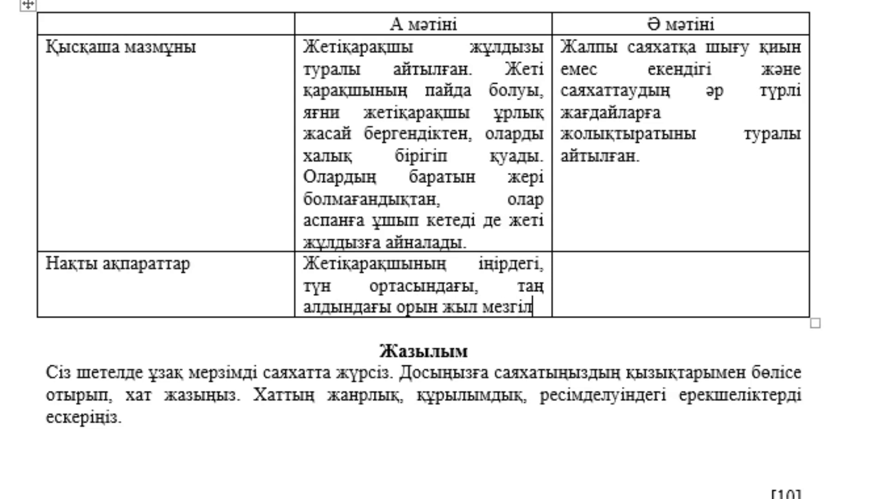
type("деріне ")
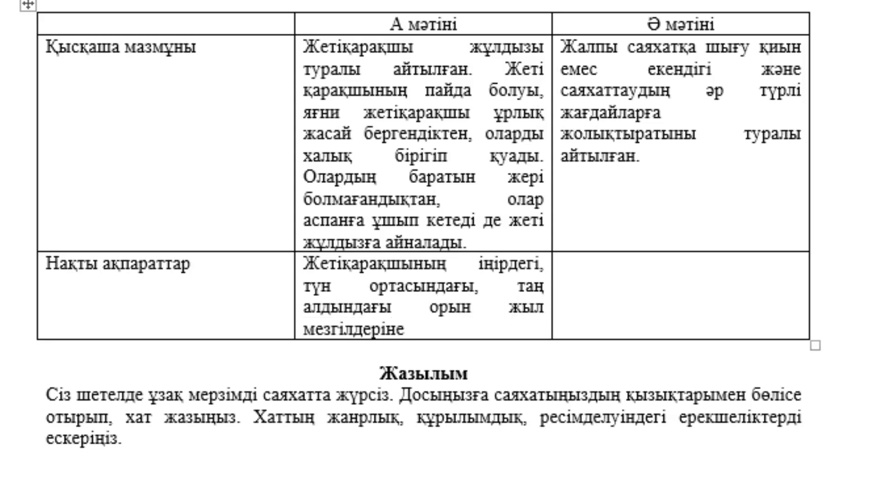
type("қарай әр")
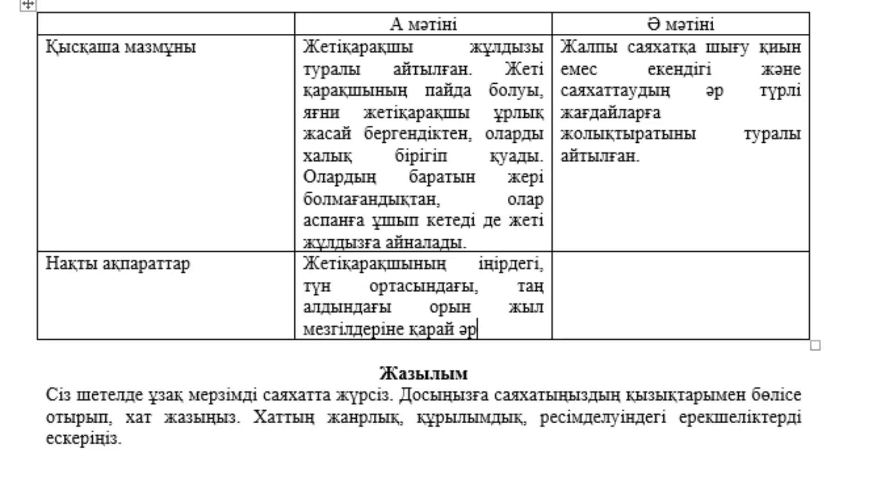
type("килы ")
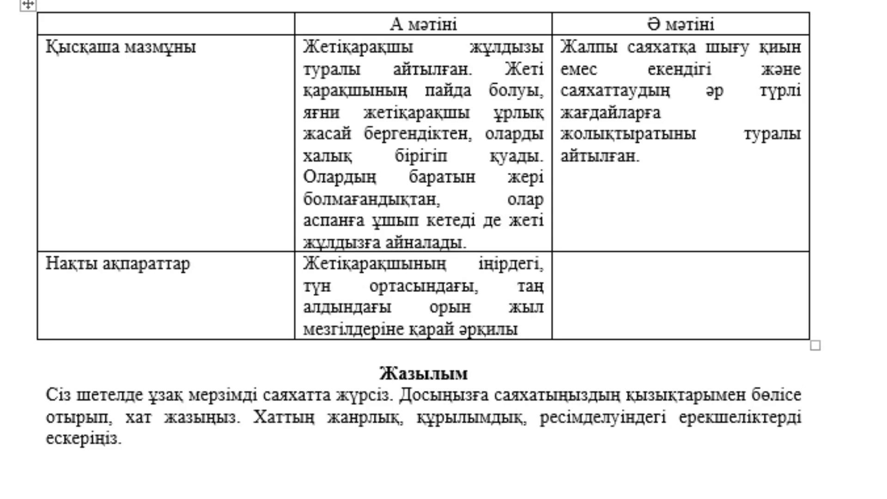
type("згеріп")
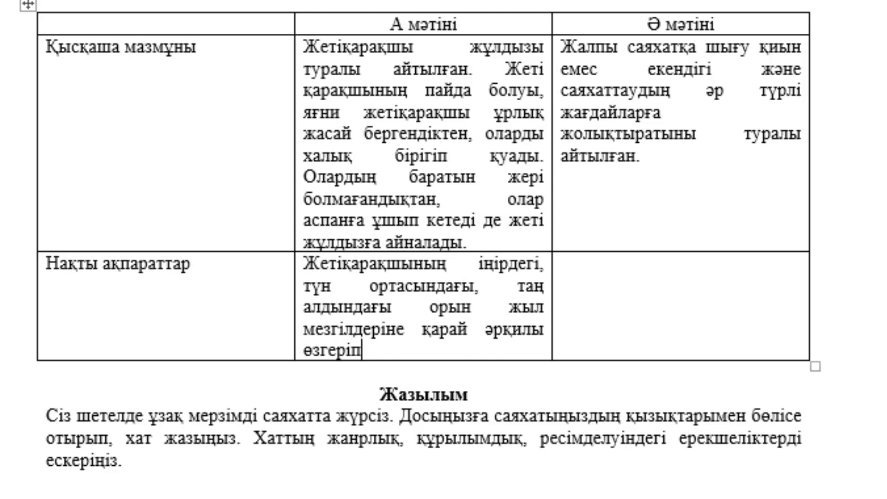
type(" отырады.")
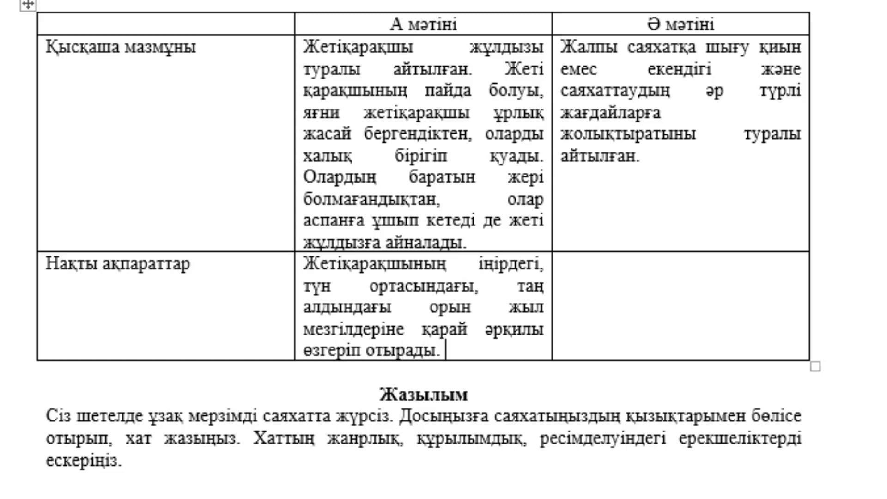
type("Ма")
type("л шаруаш")
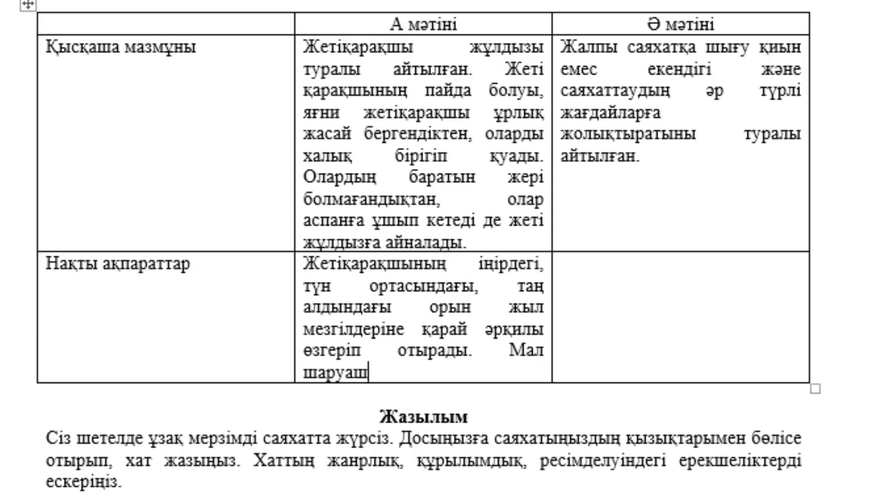
type("ылығымен г")
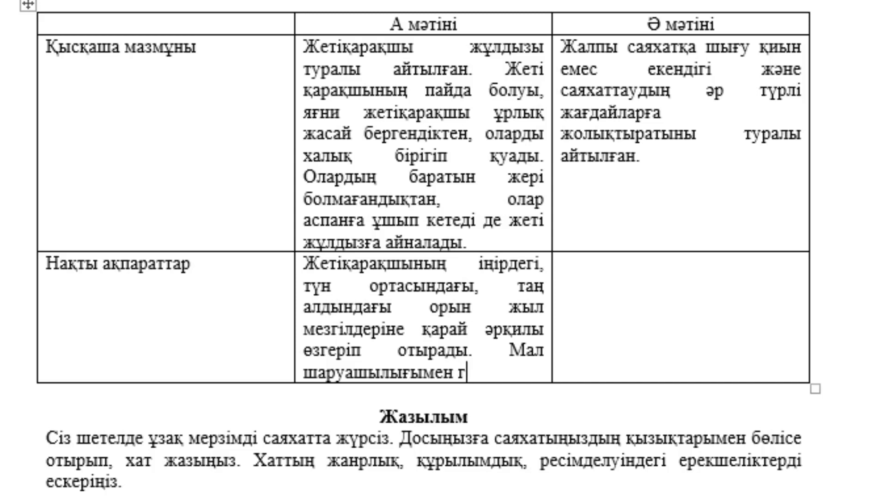
Step: Add that herding ancestors watched Жетіқарақшы's movement as a tool for telling night times
key("BackSpace")
type("шу")
type("ғылданған а")
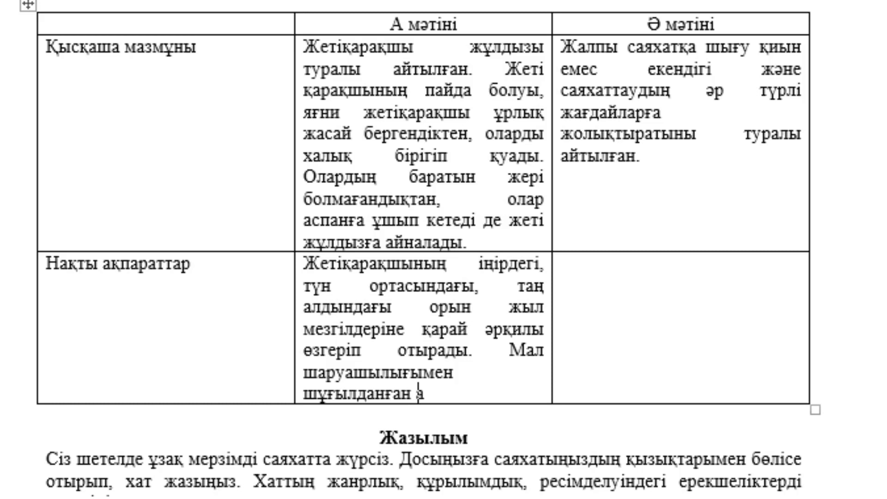
type("та")
type(" бабалармы")
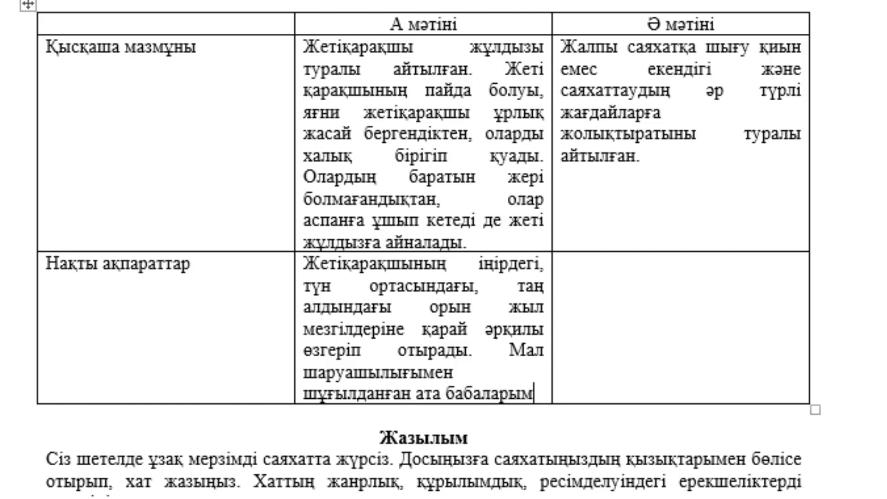
type(" Ж")
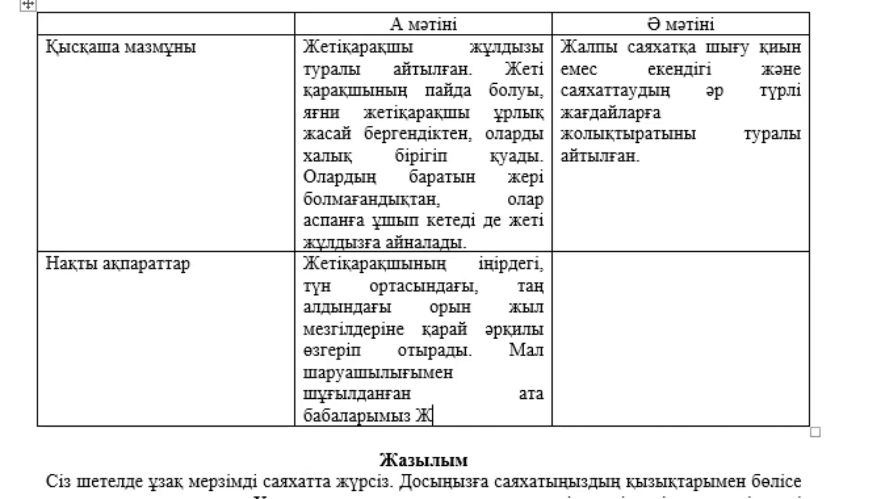
type("етіқа")
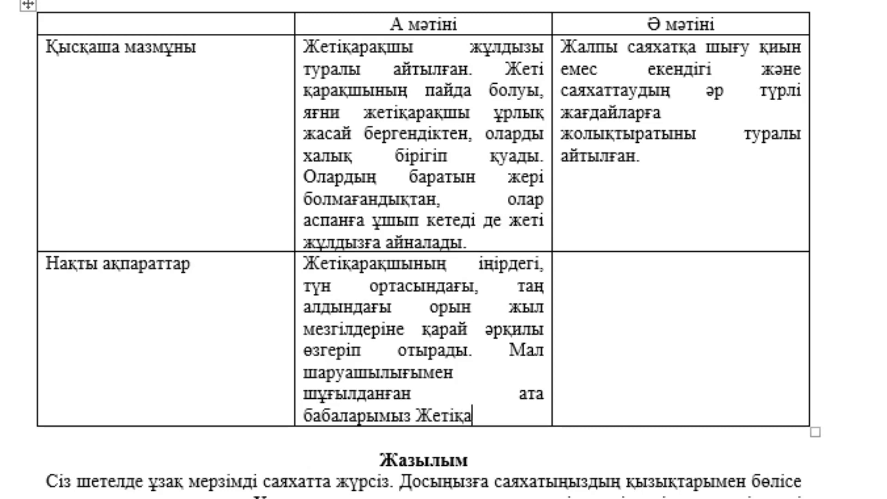
type("рақ")
type("шы жұ")
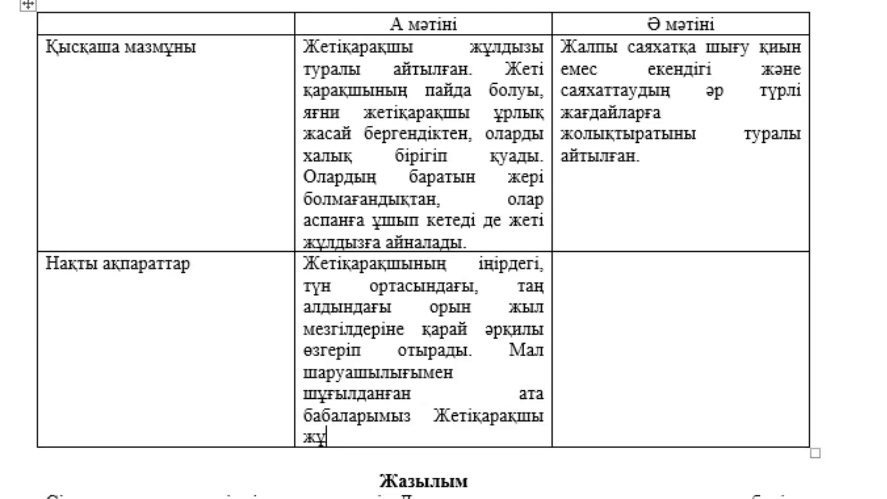
type("лдызыны")
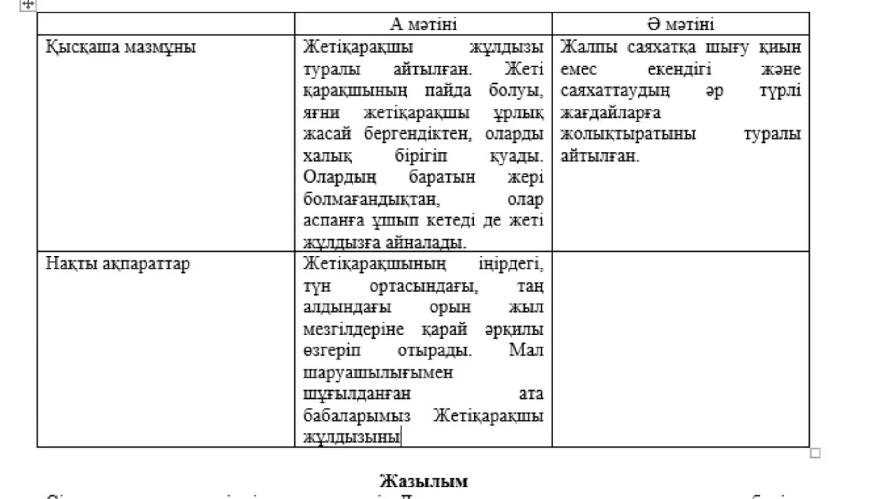
type("ң қ")
type("оғ")
key("BackSpace")
type("зға")
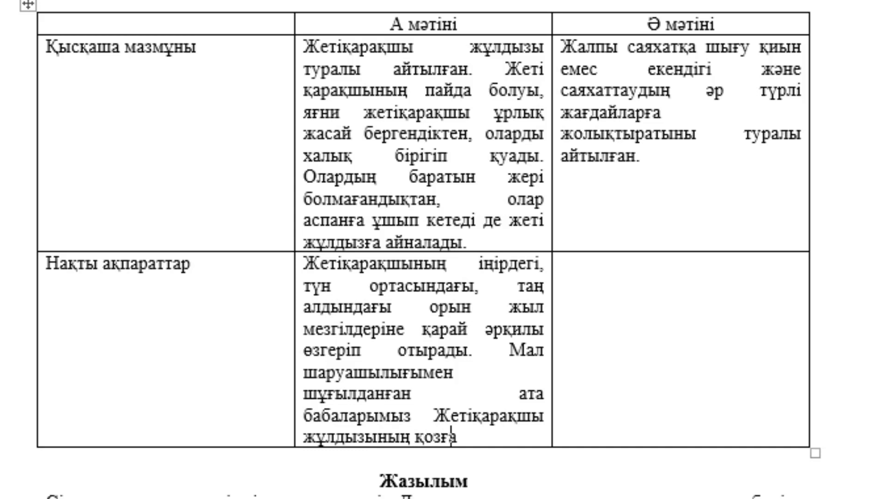
type("лысын ")
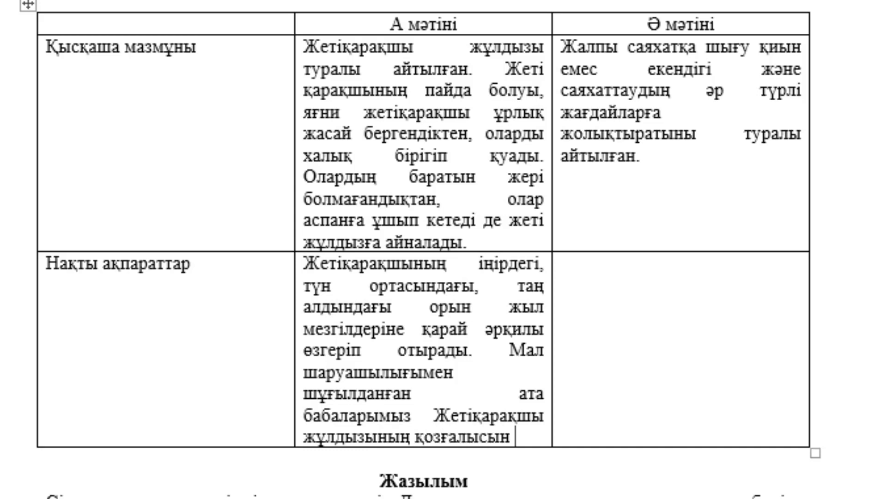
type("бақылай ")
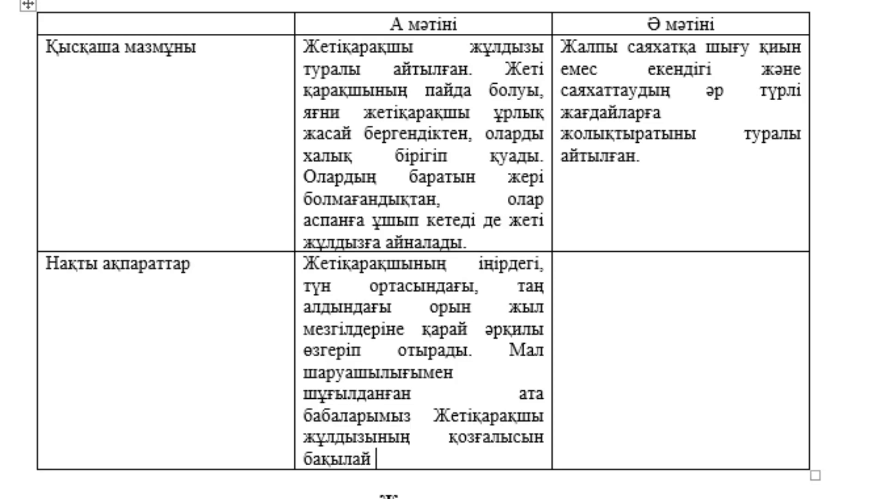
type("отырып, ")
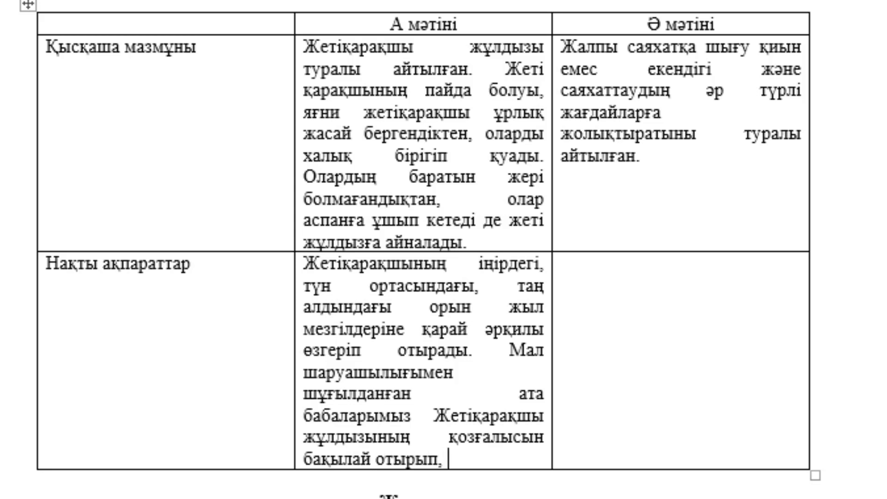
type("оны түн ")
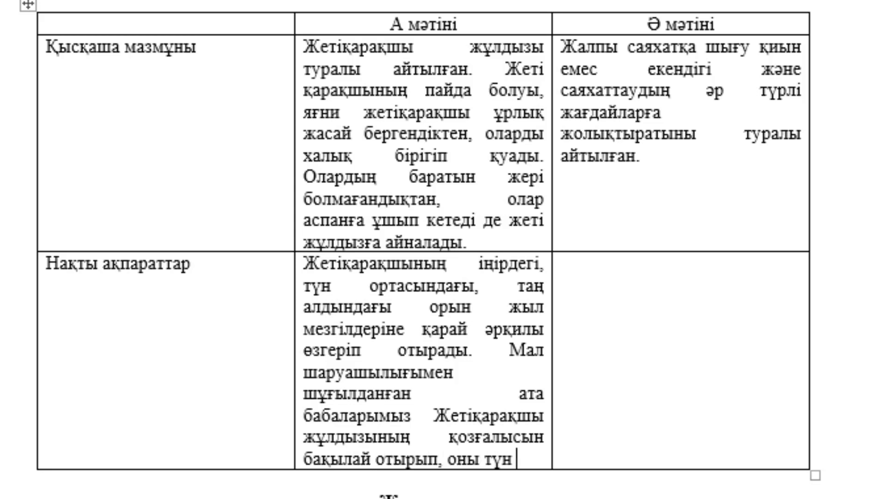
type("мез")
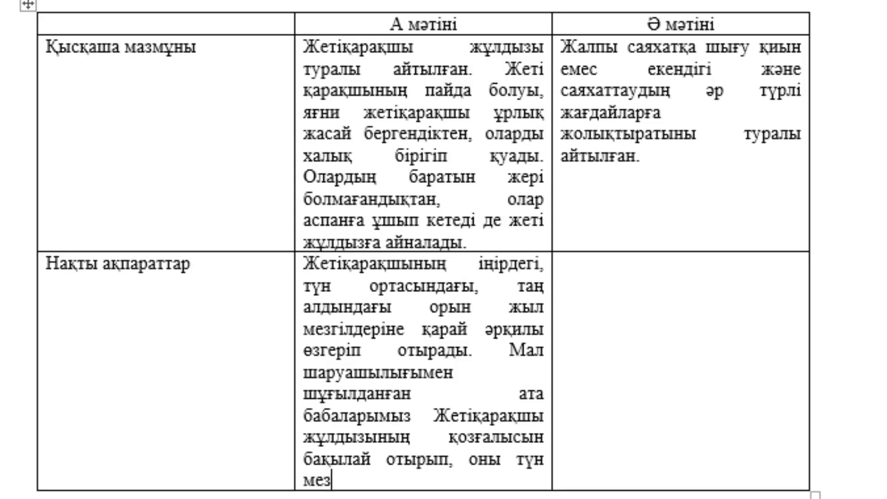
type("гілдерін ан")
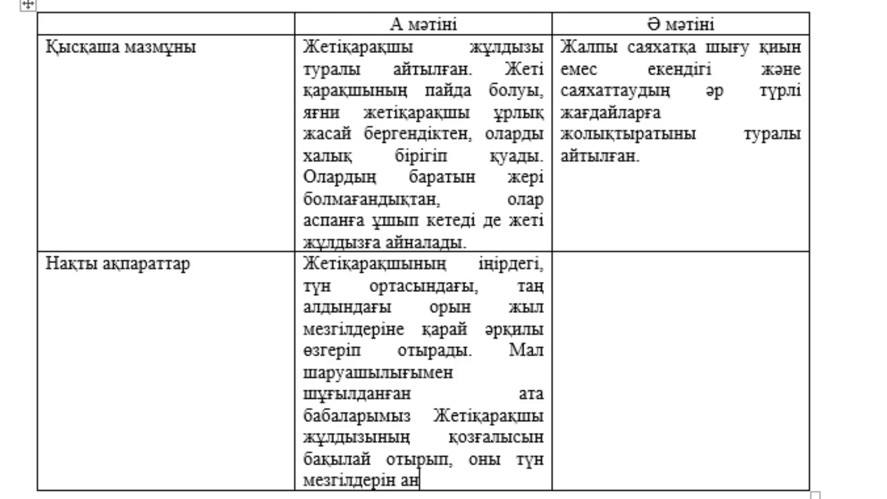
type("ықтайтын")
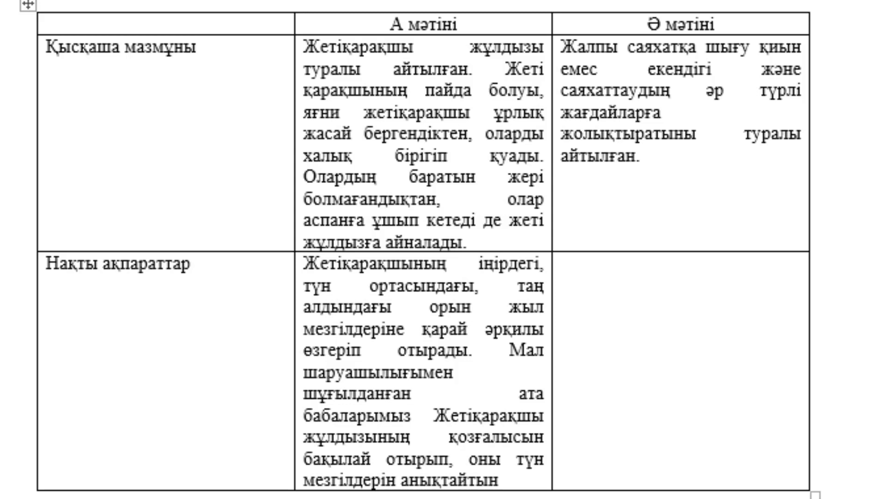
type(" аспап")
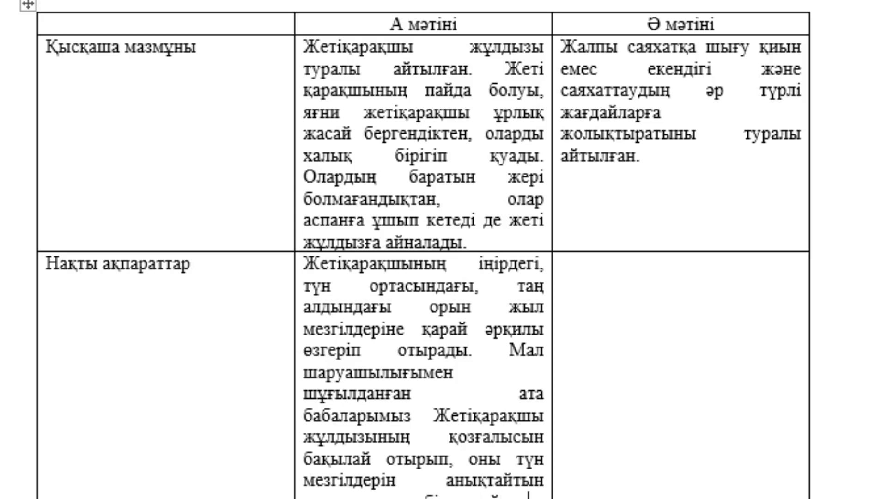
Step: Enter text Ә's facts in the Нақты ақпараттар cell: travel isn't hard or dangerous; foreigners are like people back home
type("ді")
scroll(234, 363, "down", 2)
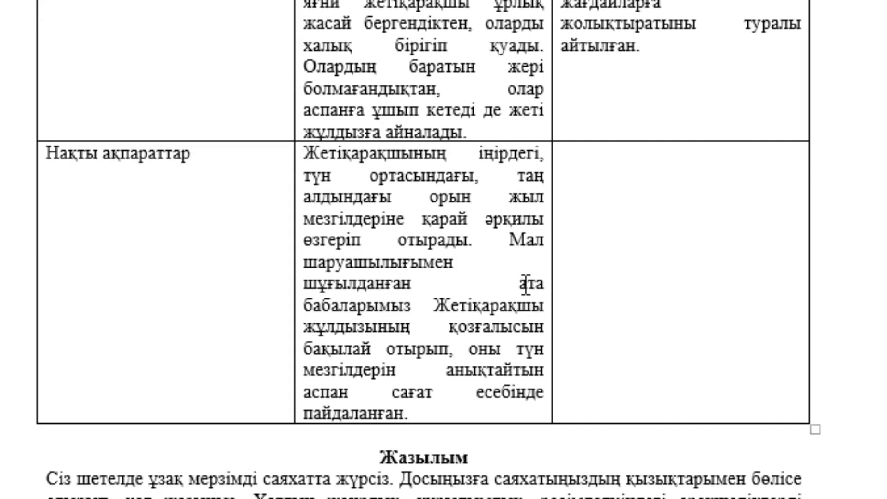
type("са")
type("яхат сіз")
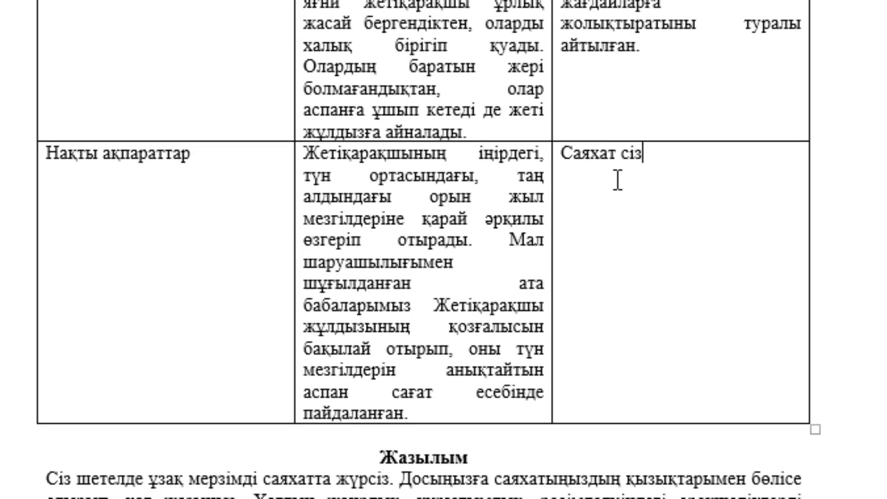
type(" ойлағанда")
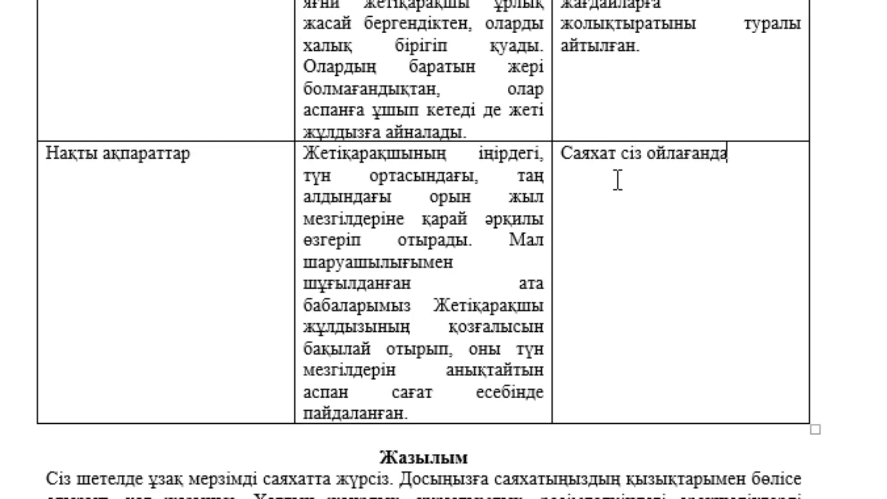
type("й қ")
type("иын және ")
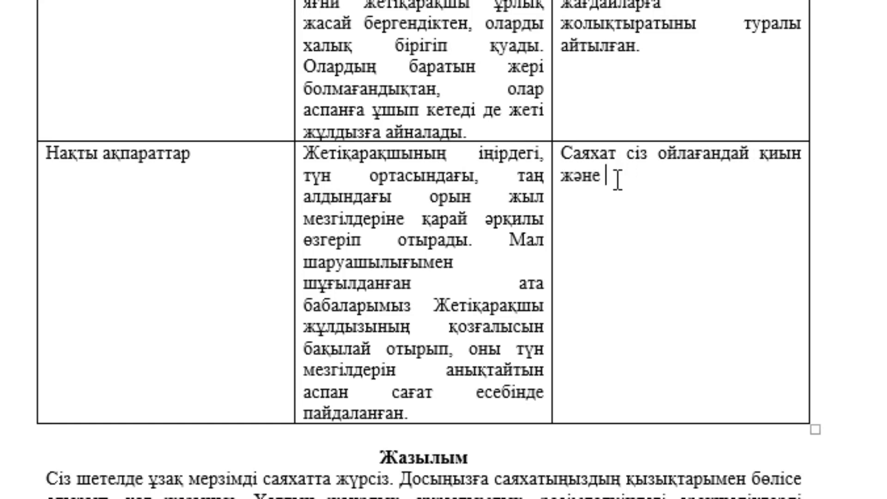
type("қауіп")
type("ті емес.")
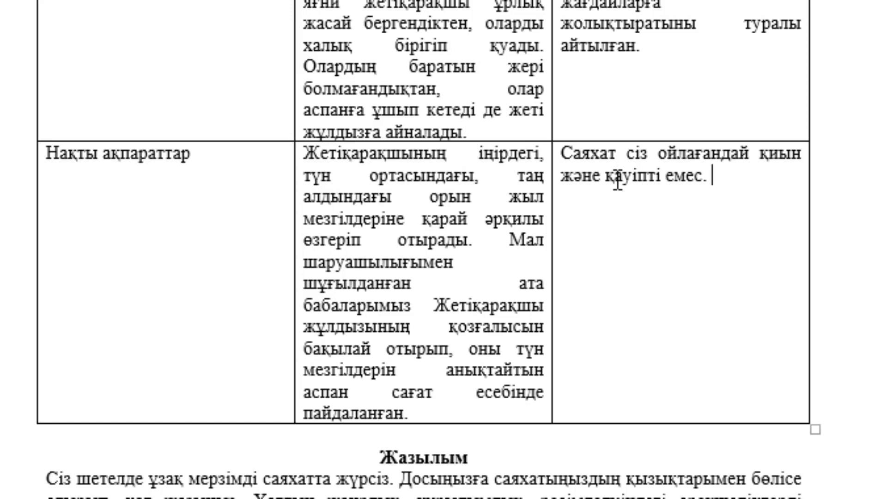
type(" өз")
type("е елдің")
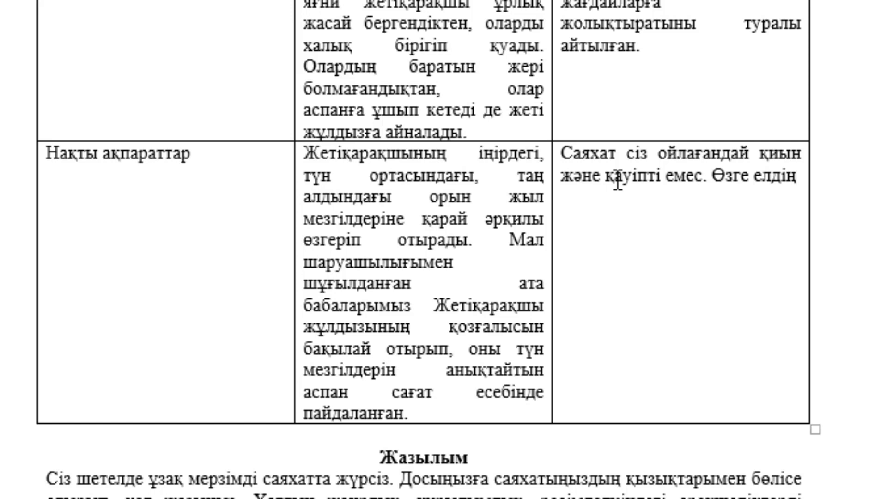
type(", ")
type("қала")
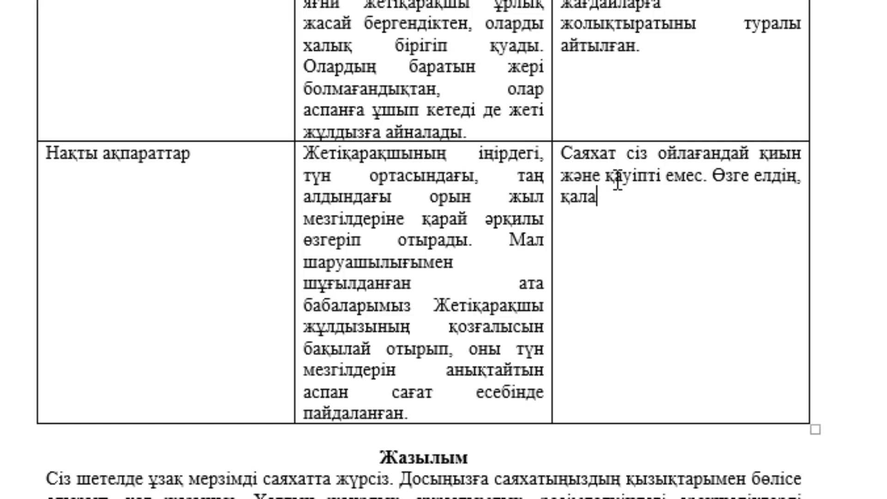
type("ның а")
type("дамдары")
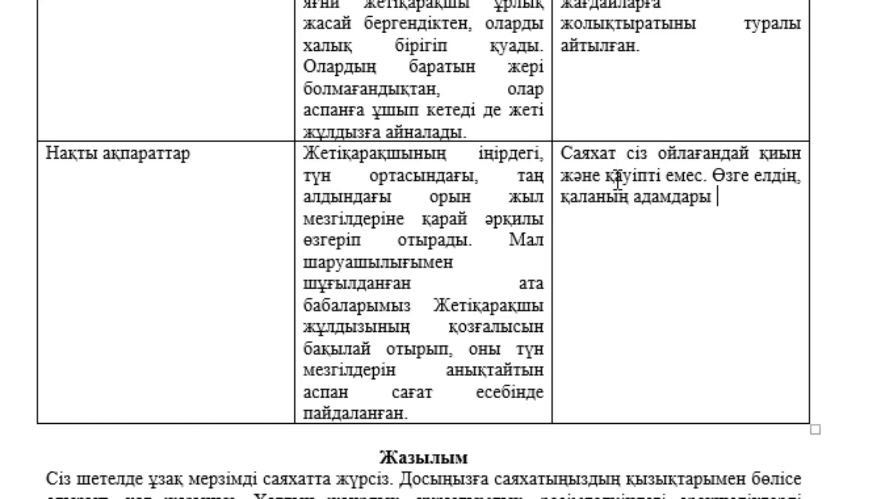
type("да")
type(" өзіңіздің")
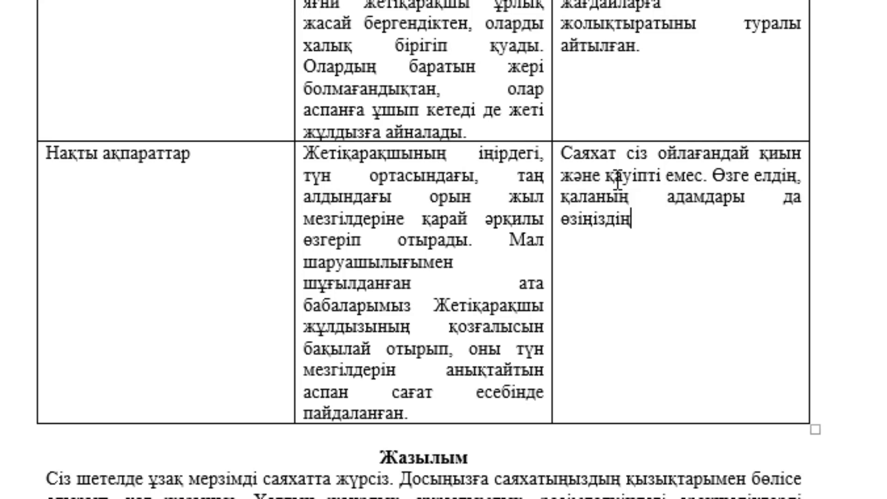
type(" туып ө")
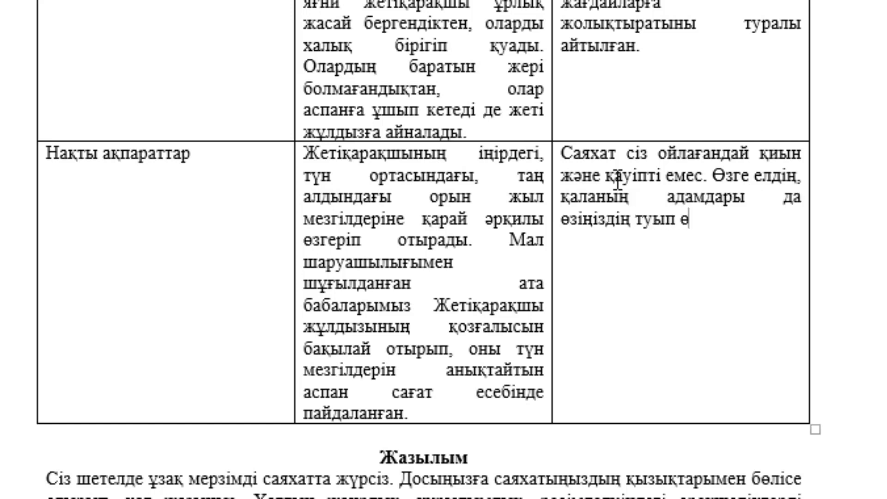
type("скен ")
type("жеріңізд")
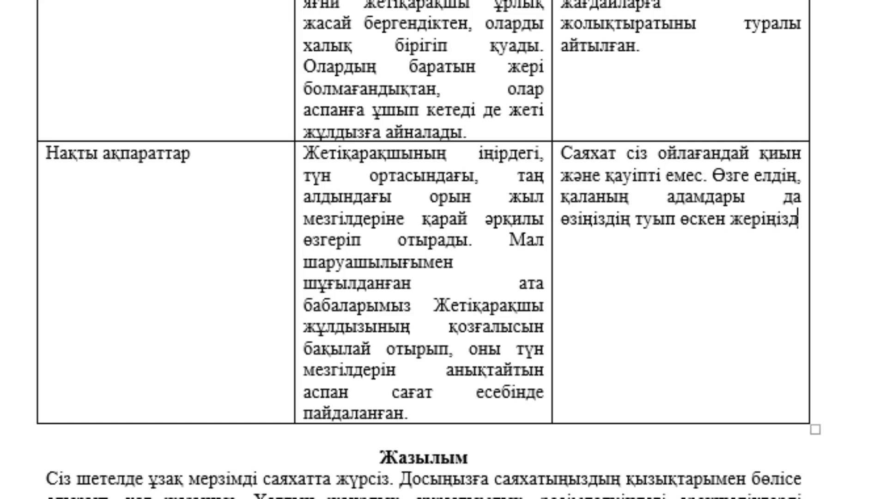
type("ің адамд")
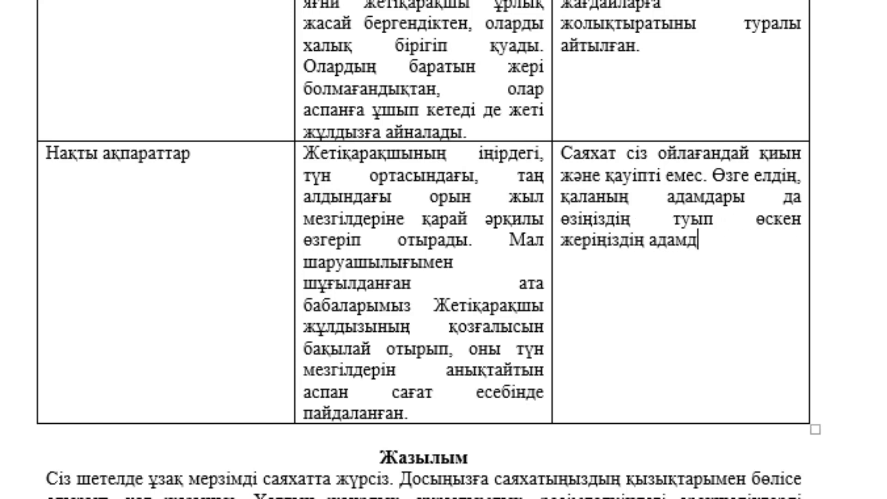
type("ары")
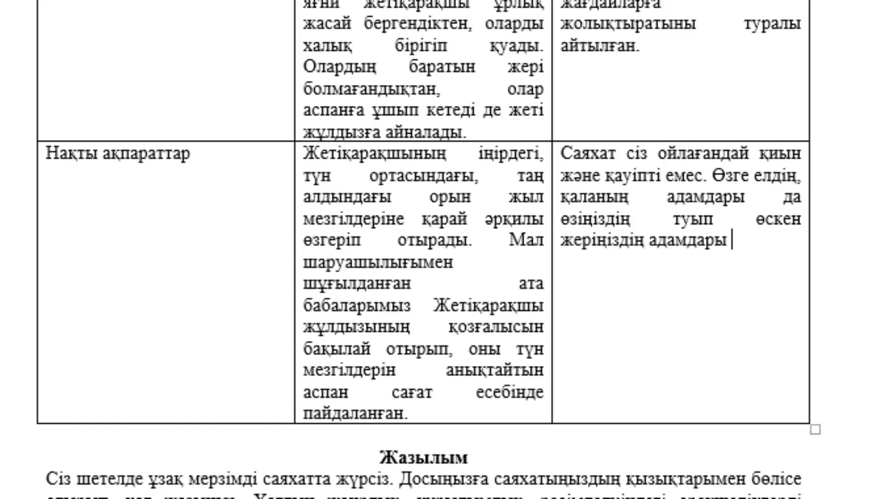
type(" сияқты, ")
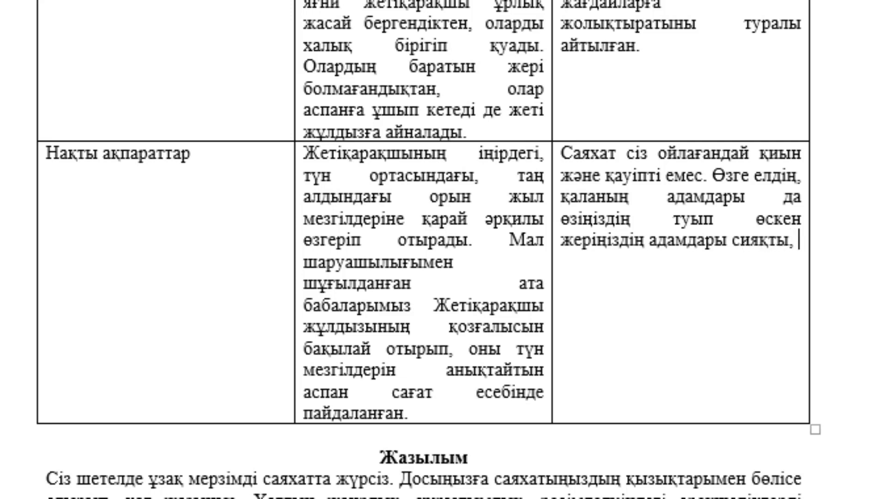
type("сондықтан ")
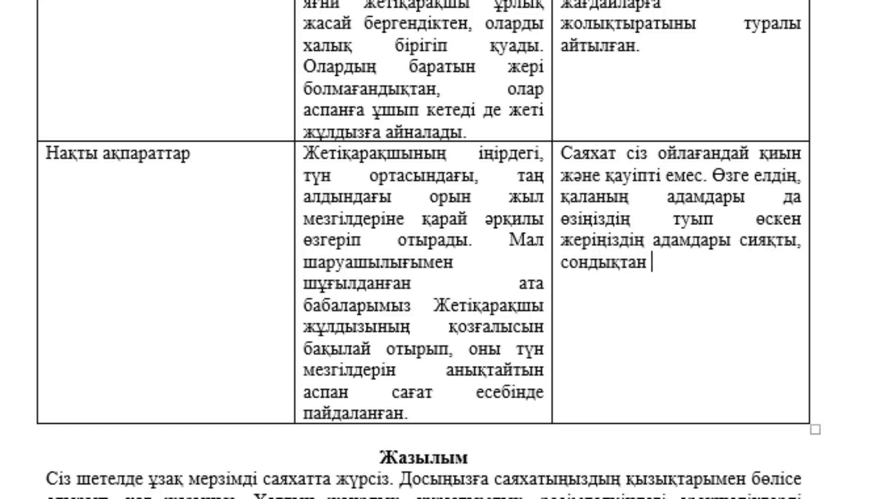
type("да сізд")
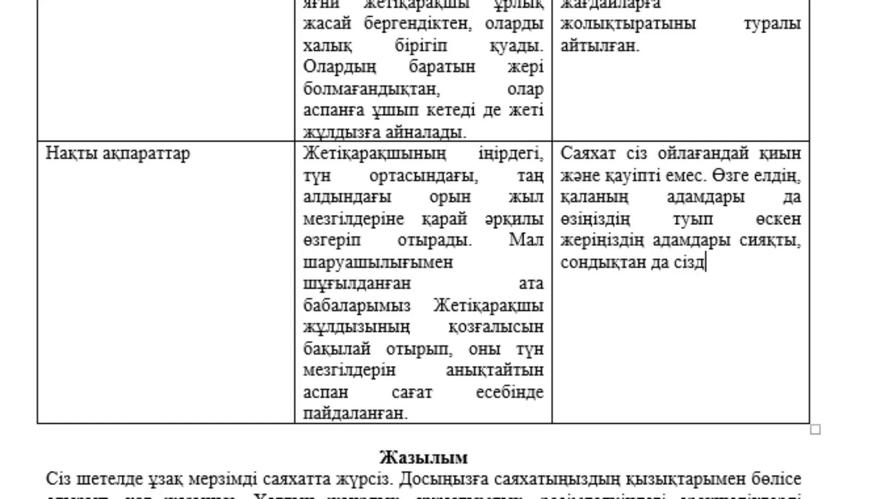
type("ің ")
type("аулыңызд")
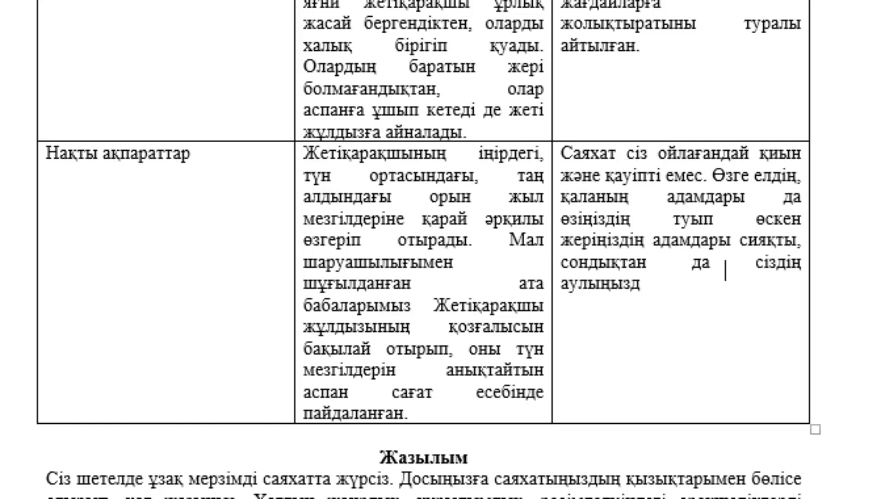
type("а,з")
key("BackSpace")
type("қ")
type("алаң")
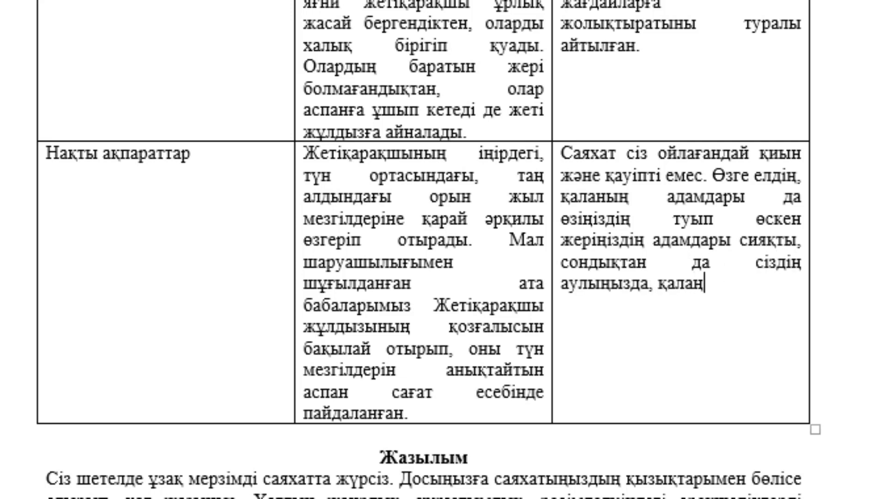
type("ызда, ")
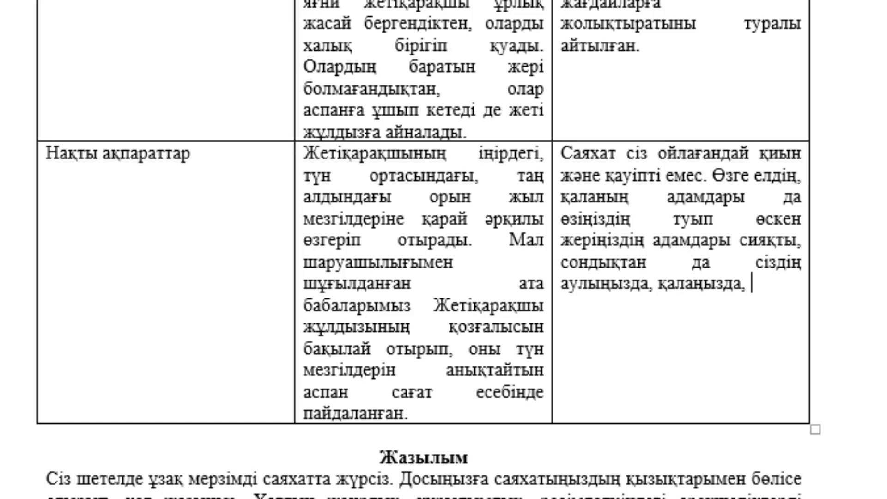
type("отаныңызда")
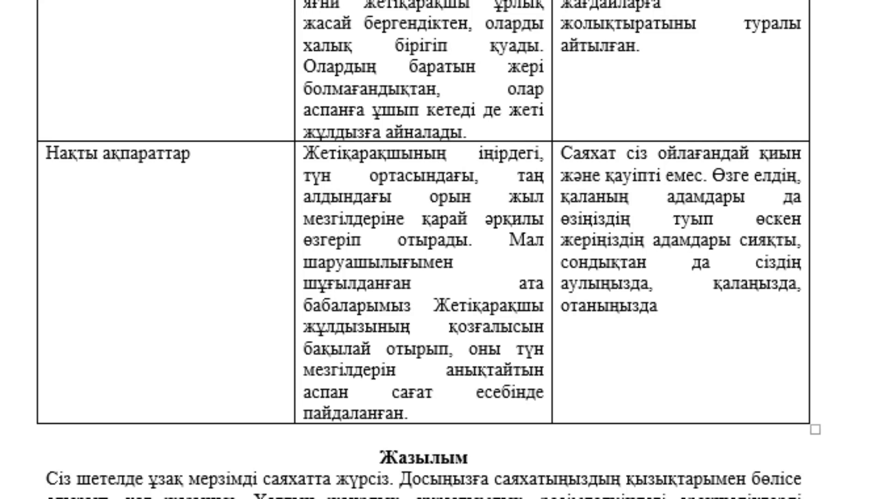
key("Delete")
type("Т")
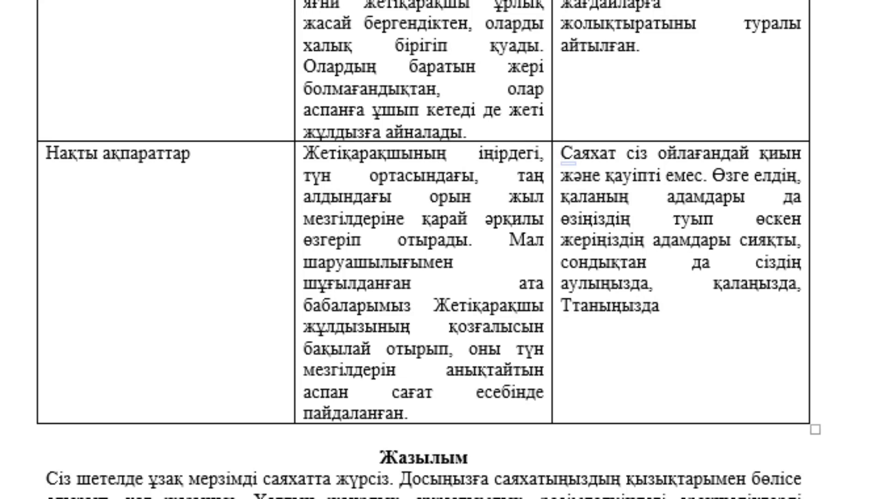
Step: Fix the doubled capital Т so the word reads 'Отаныңызда'
left_click(409, 413)
left_click(572, 305)
key("BackSpace")
type("О")
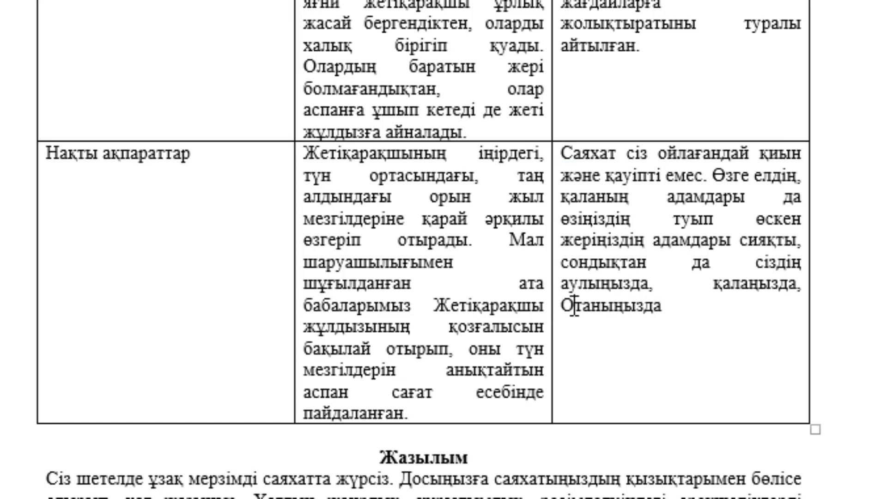
Step: Finish the cell sentence with '…сапарлап тұрған жеріңізде де болуы мүмкін екенін ұмытпаңыз'
left_click(675, 303)
type("бола")
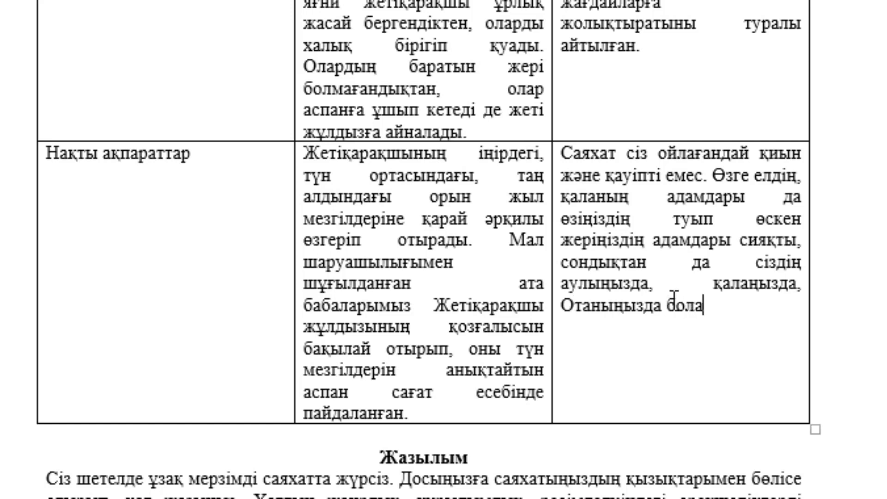
key("BackSpace")
type("ып тұр")
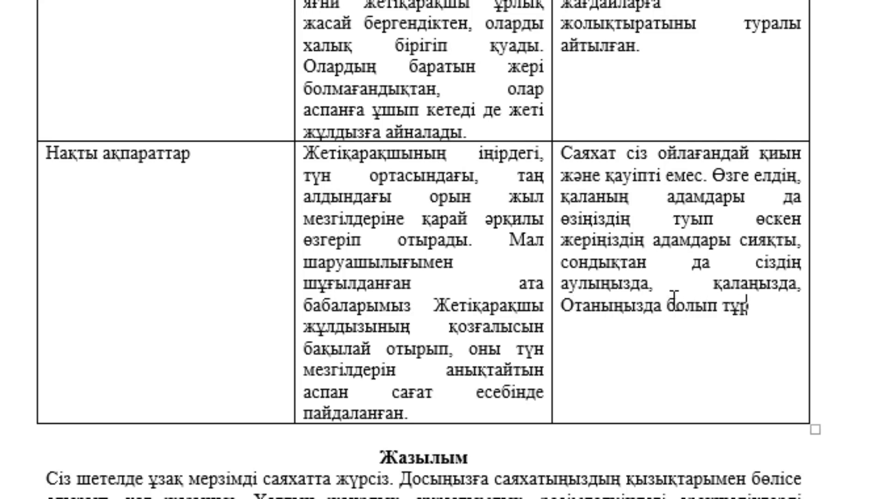
type("атын жа")
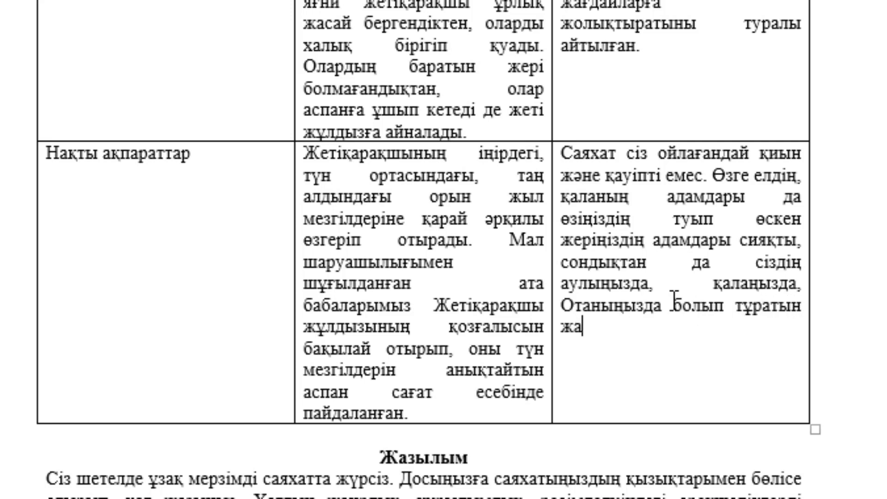
type("қсылық пен")
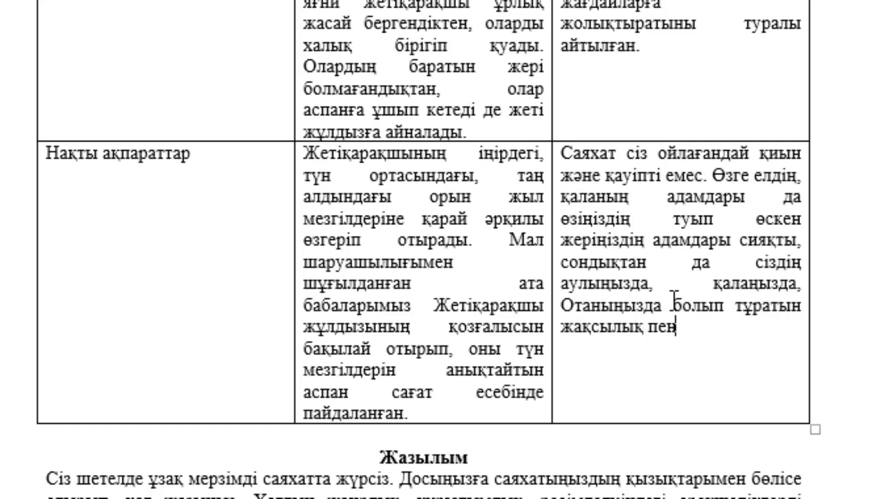
type(" жа")
type("мандық ат")
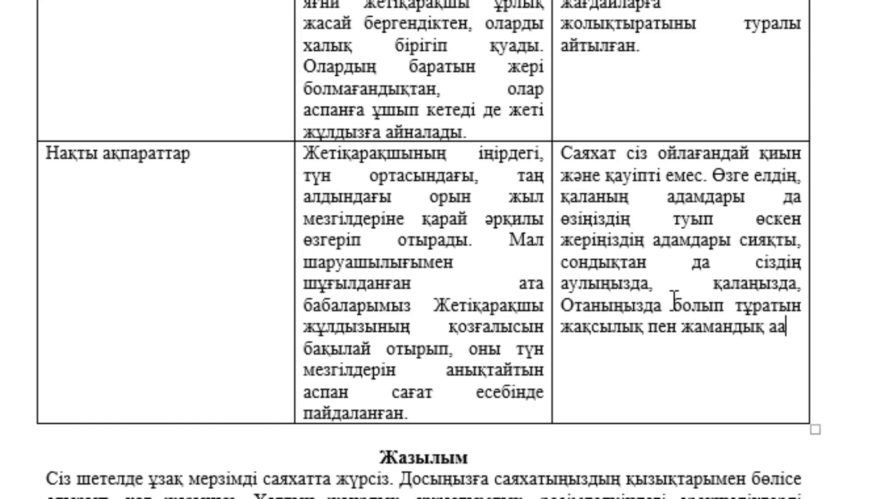
key("BackSpace")
type("таулар")
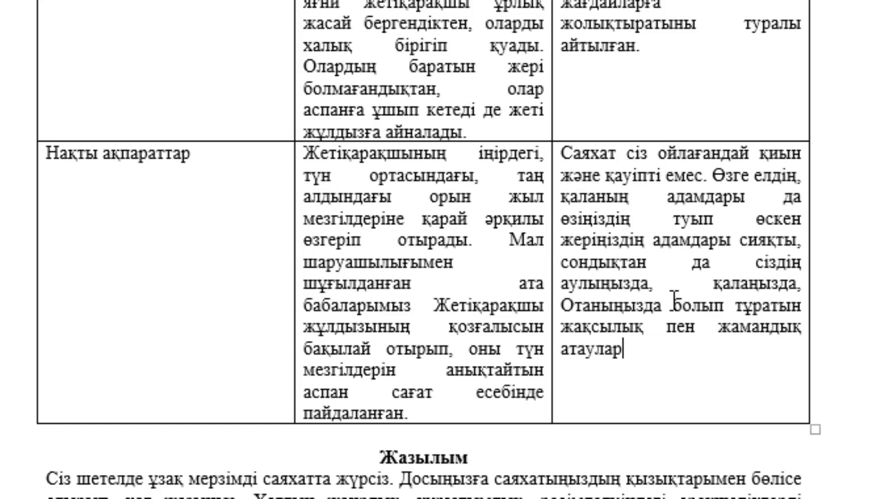
type("ы сапарл")
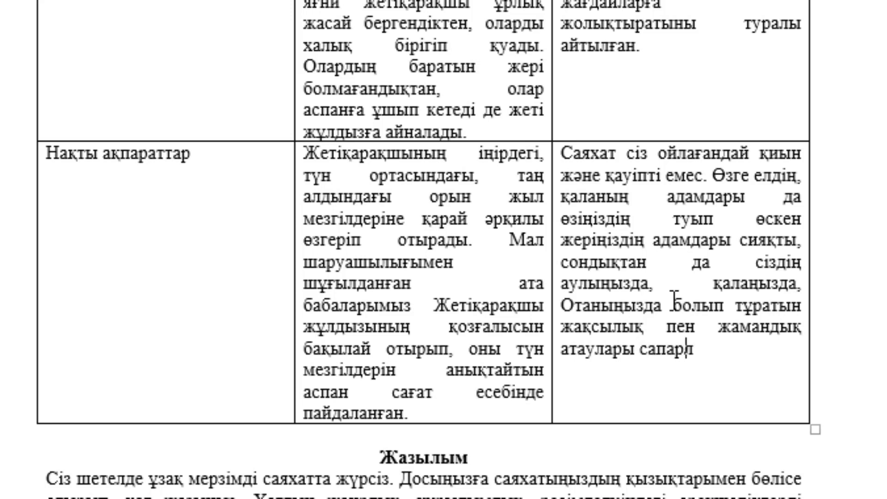
type("ап тұр")
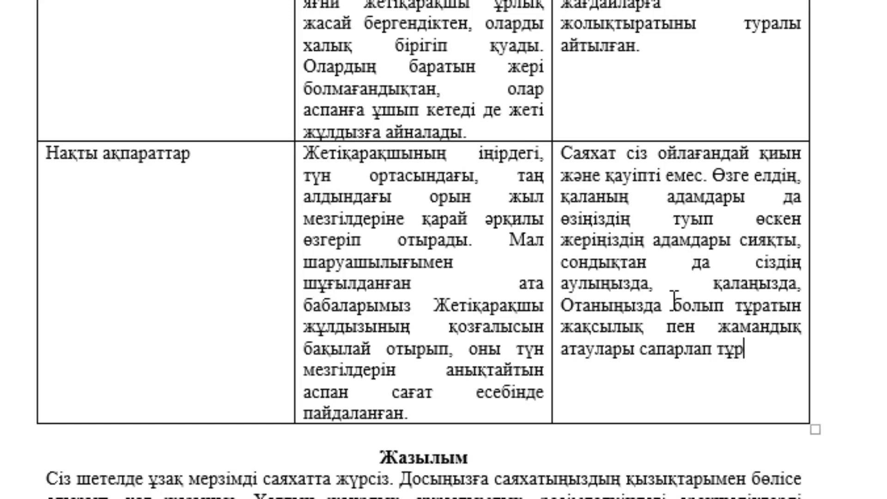
type("ан д")
key("BackSpace")
type("жеріңізде ")
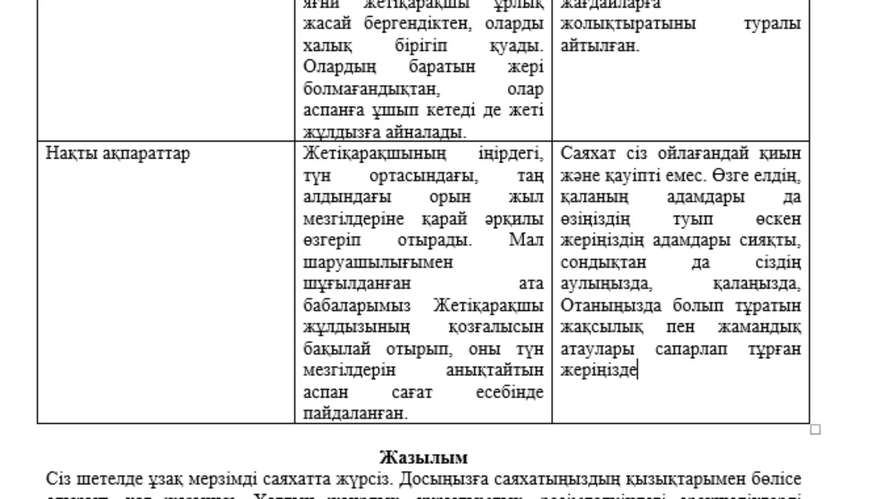
type("де бол")
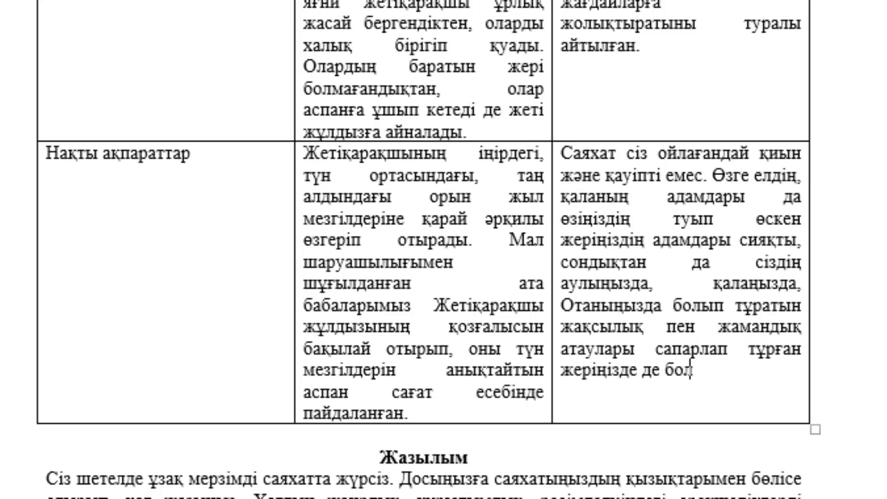
type("уы мүмкін")
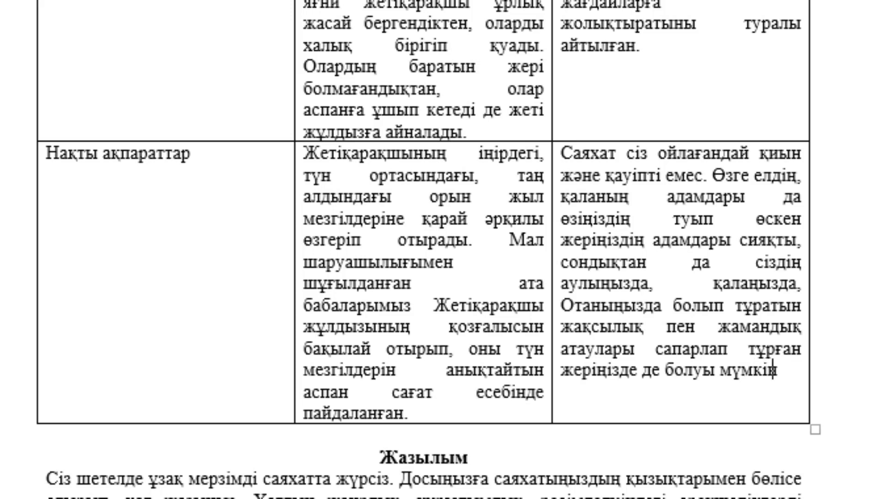
type(" екенін ")
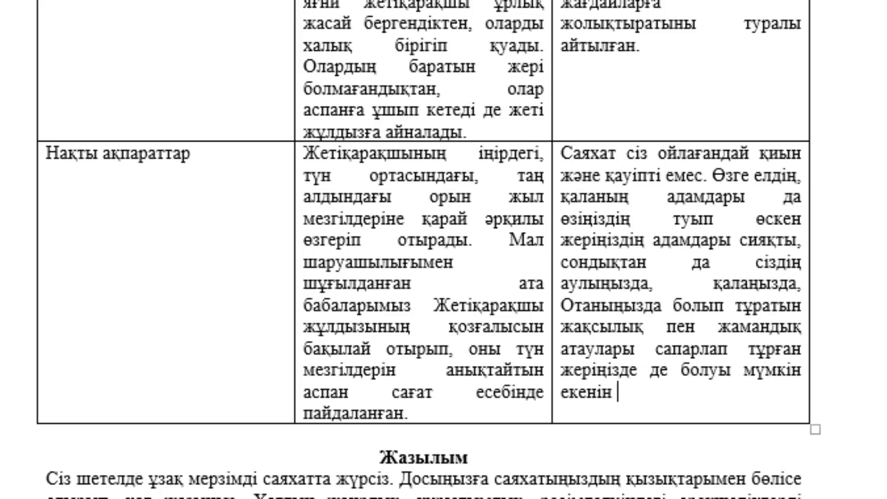
type("ұмытпаң")
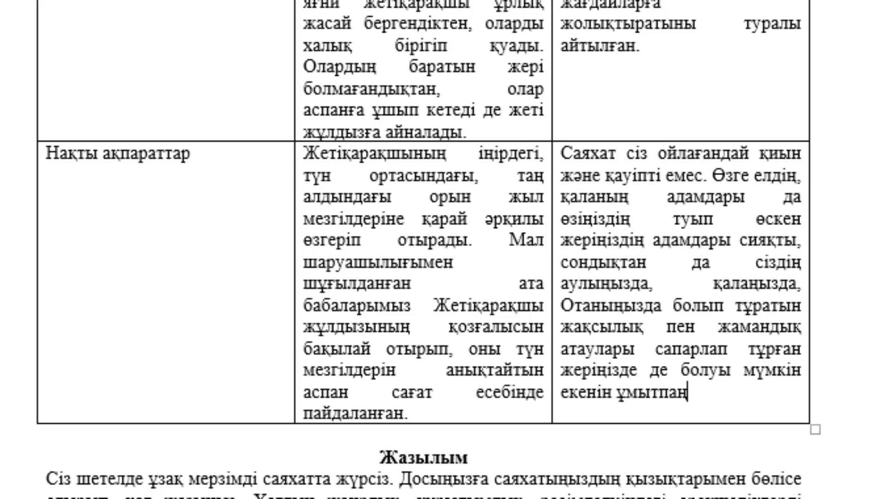
type("ыз.")
Step: Start the letter below the Жазылым task with 'Сәлем,' and a friend's-name placeholder line
scroll(589, 304, "down", 1)
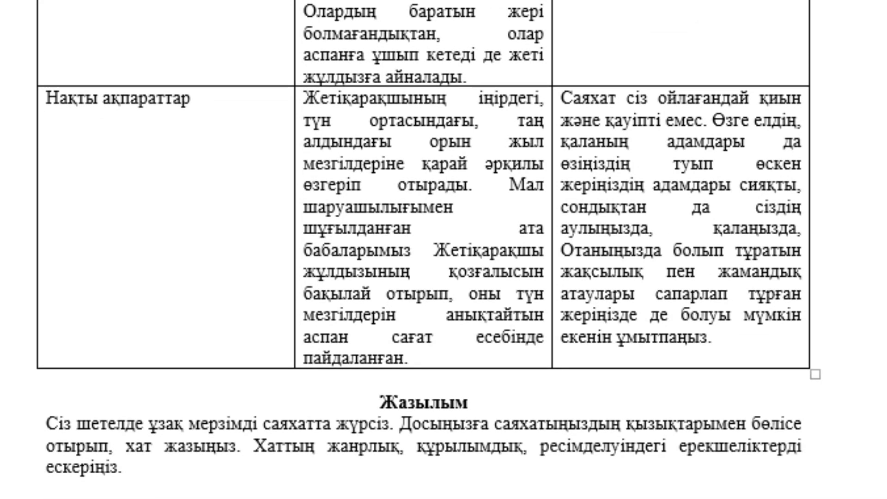
scroll(273, 366, "down", 2)
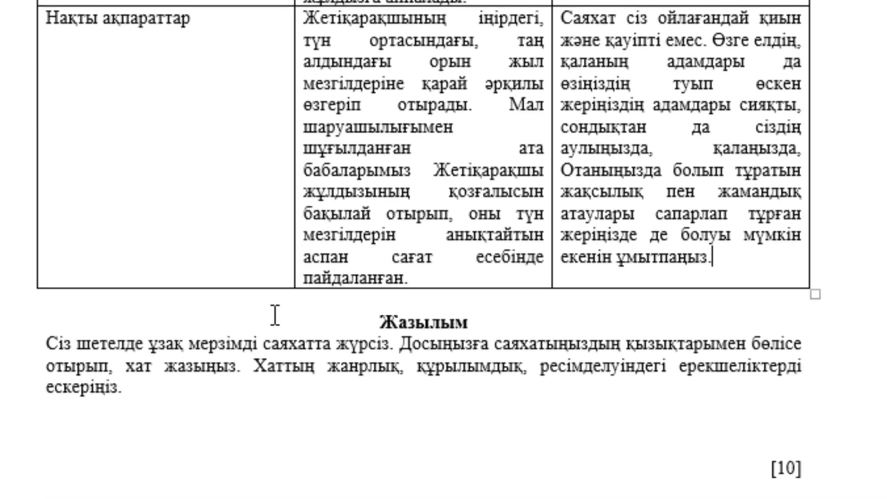
left_click(210, 313)
left_click(367, 336)
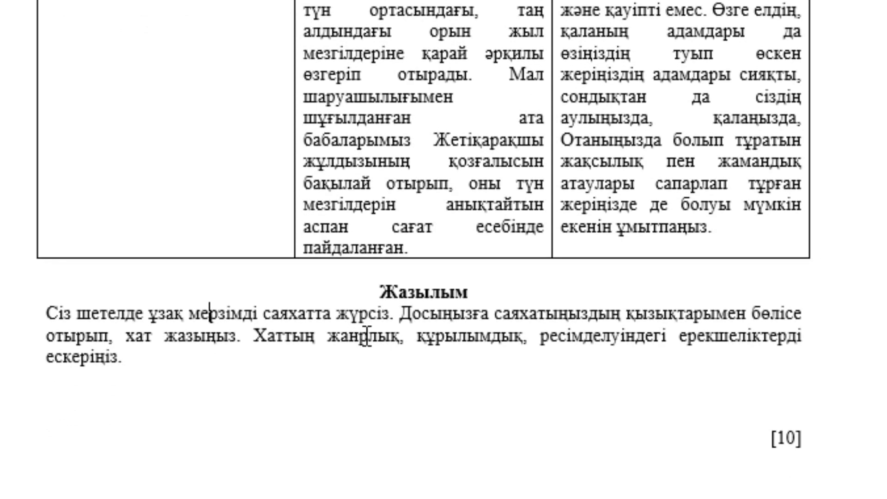
left_click(209, 363)
key("Return")
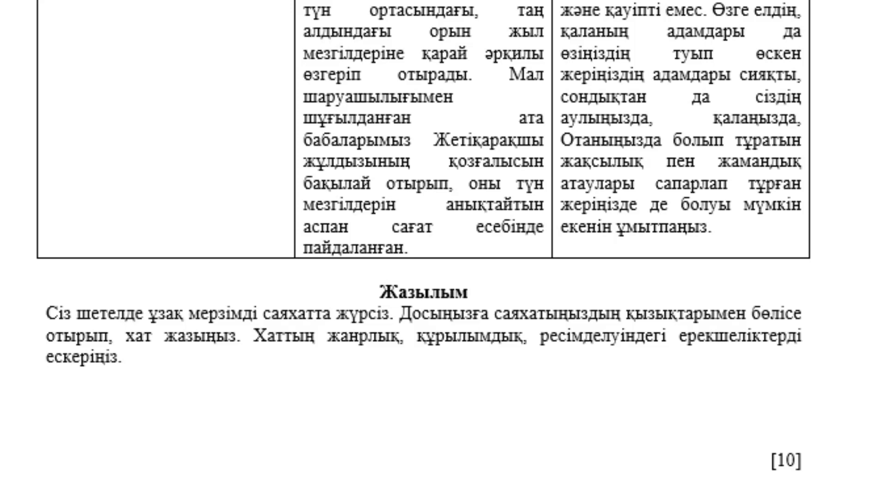
type("С")
type("әл")
type("ем, (")
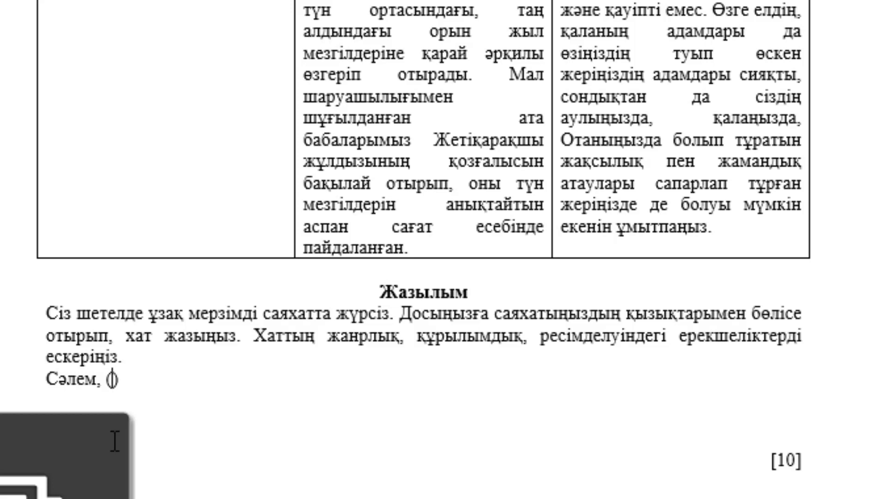
type("Досыны")
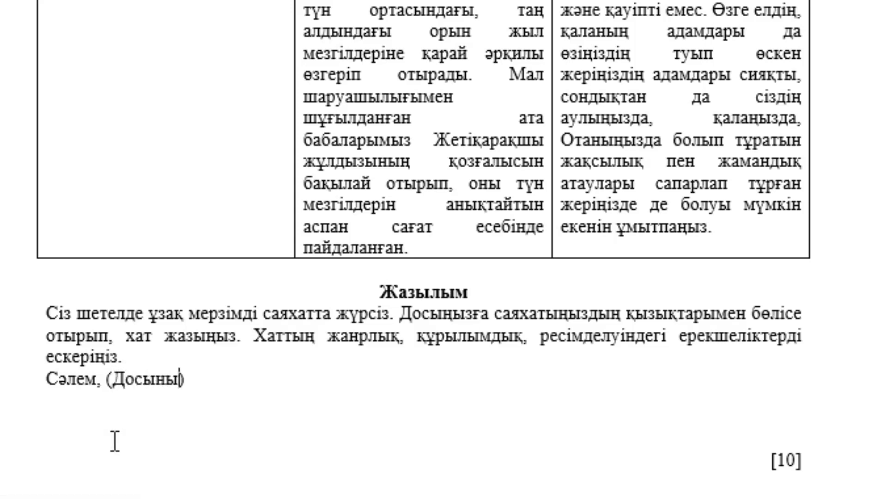
type("ңздың атың")
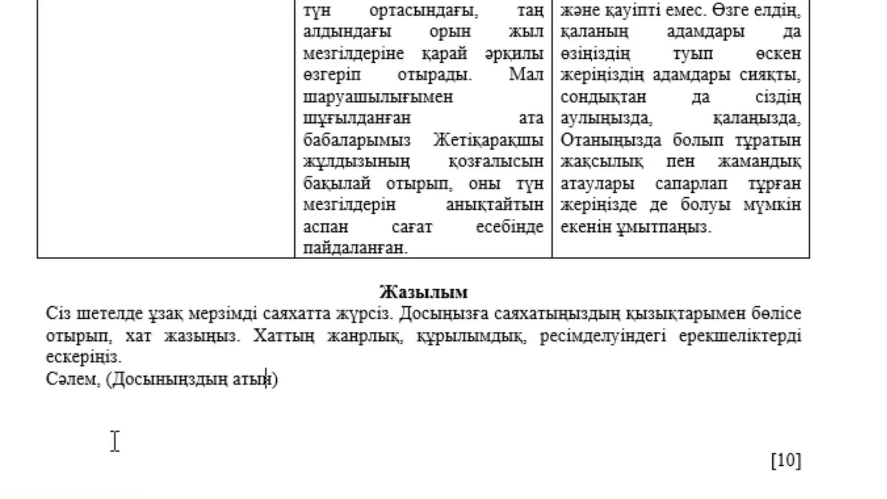
type(" жазасыз")
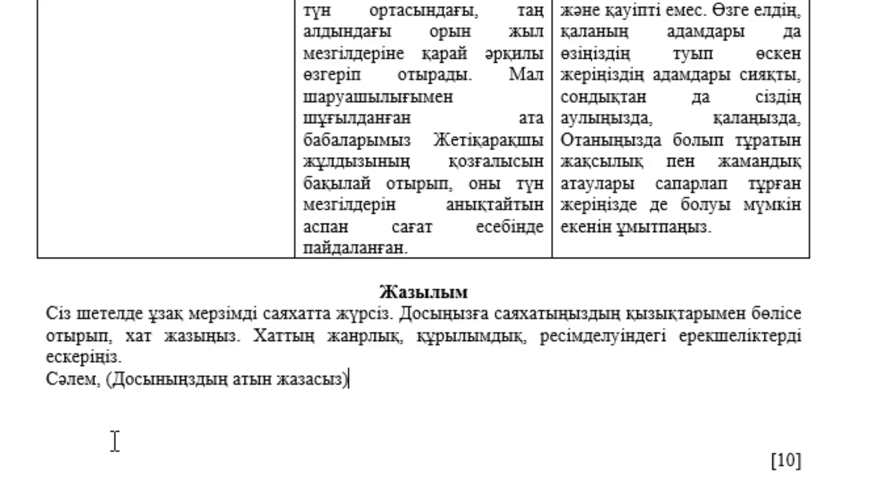
type("№")
key("BackSpace")
type(".")
key("Return")
Step: Begin the letter body: 'Білесің бе, мен Жапонияға саяхатқа кеттім', calling Japan a wonderful place
type("Б")
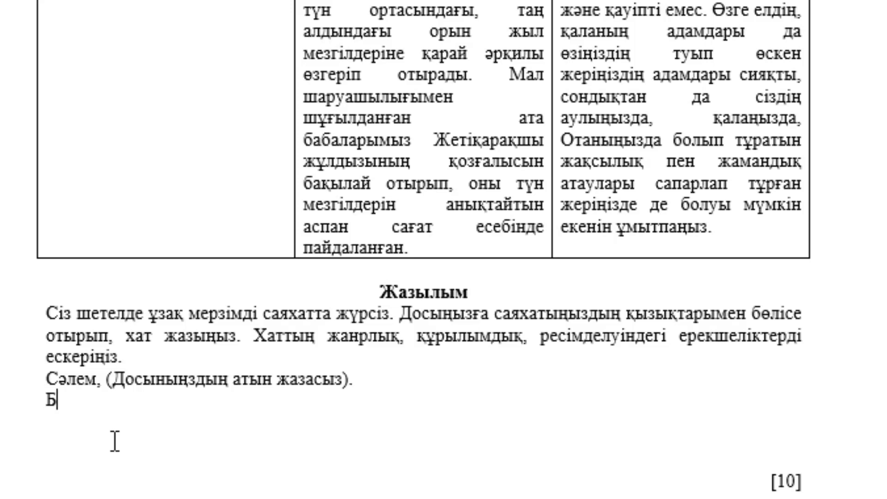
type("ілесің бе")
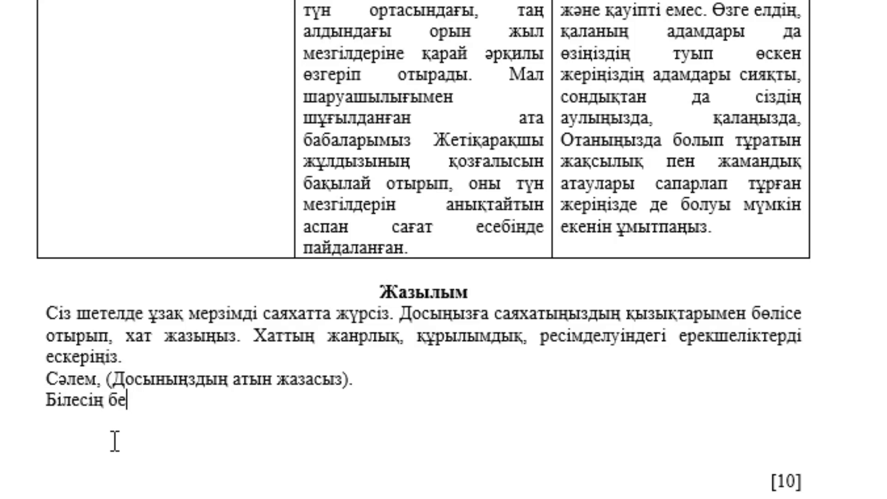
type(", мен")
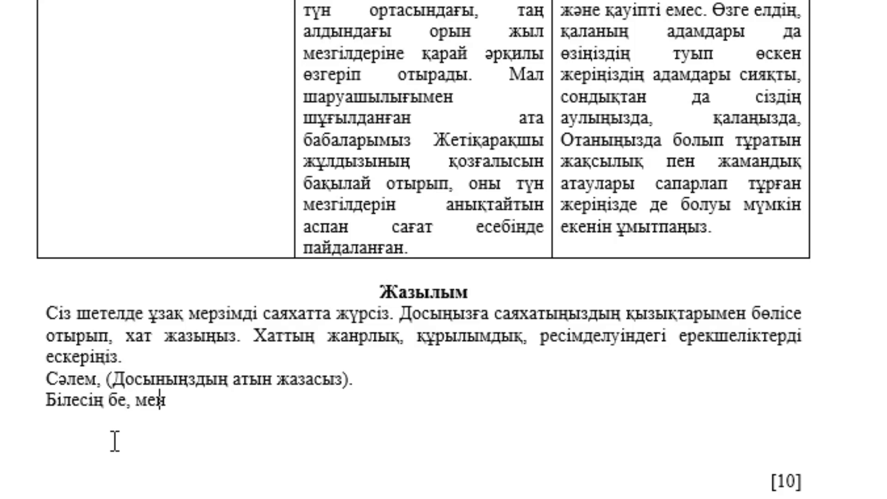
type("Жапи")
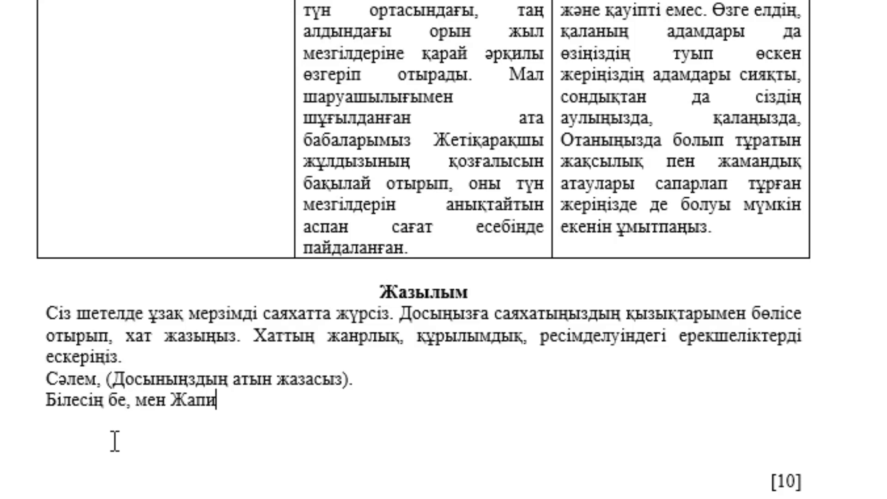
key("BackSpace")
type("ония")
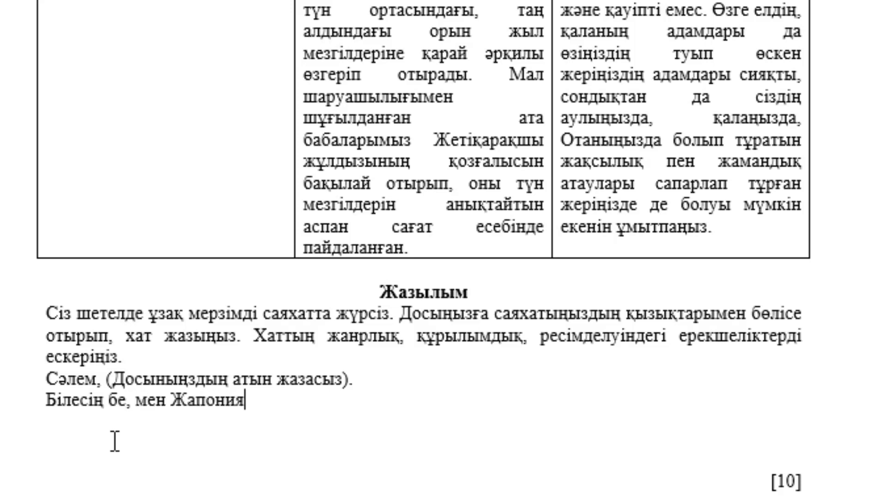
type("ға саяхат")
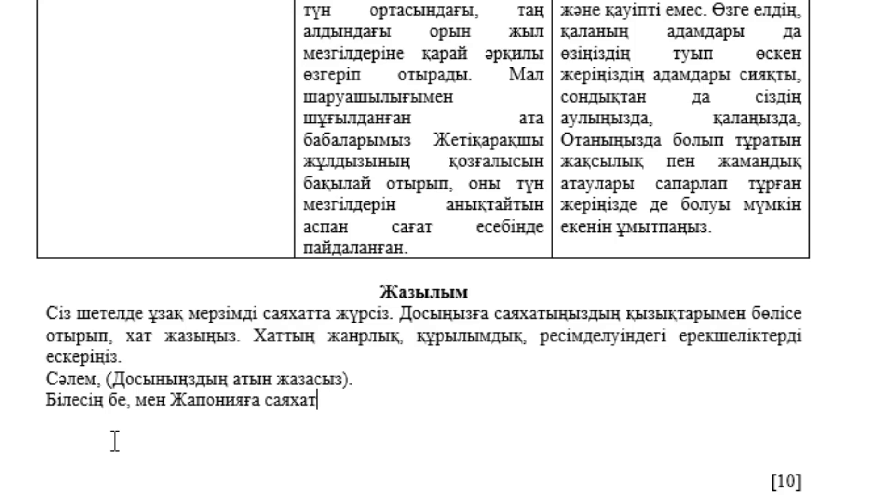
type("қа кеттім.")
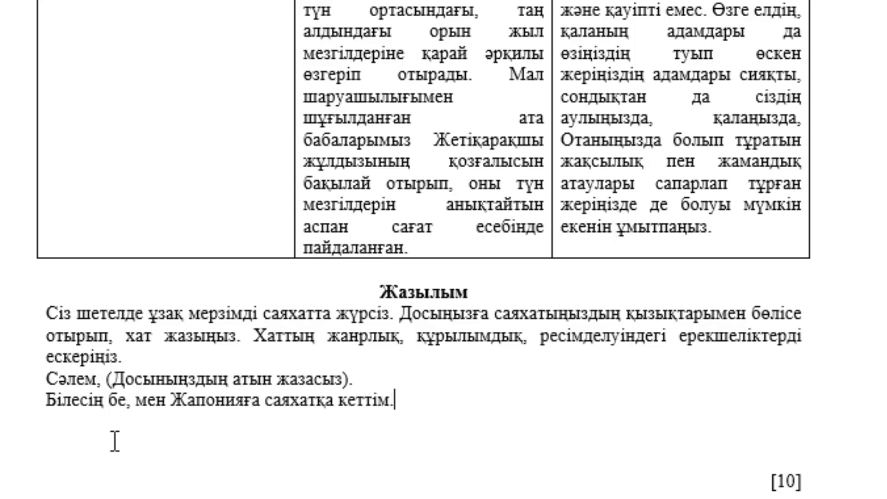
type(" ж")
type("апония ")
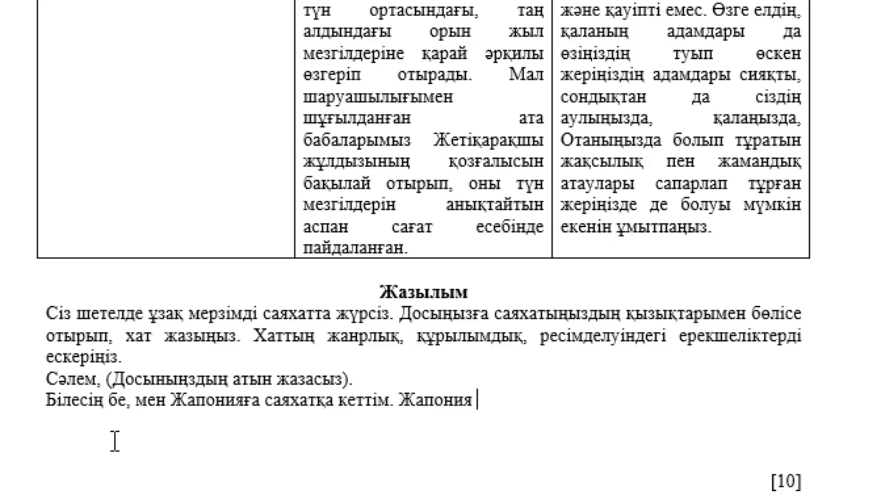
type("кереме")
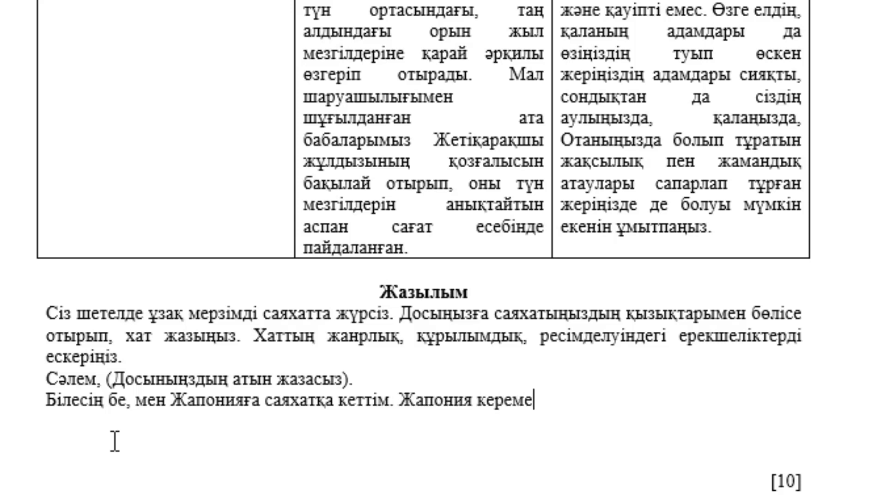
type("т ж")
type("ер екен!")
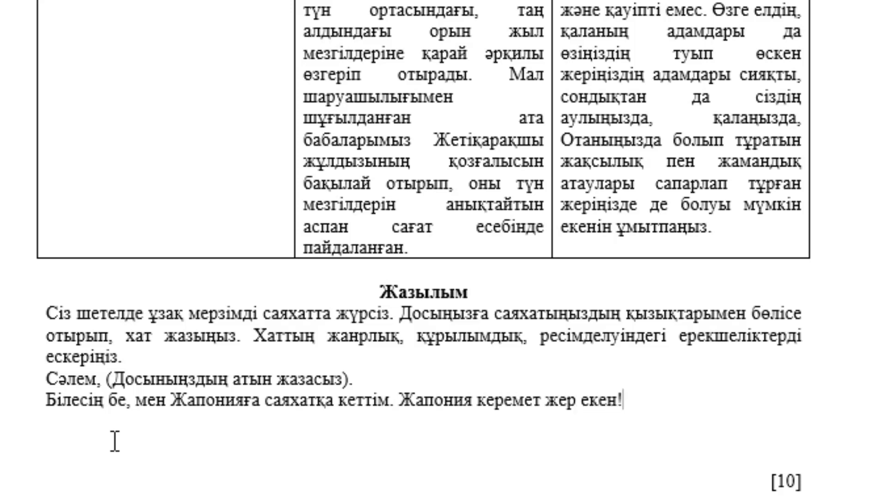
type(" жа")
type("понияда ")
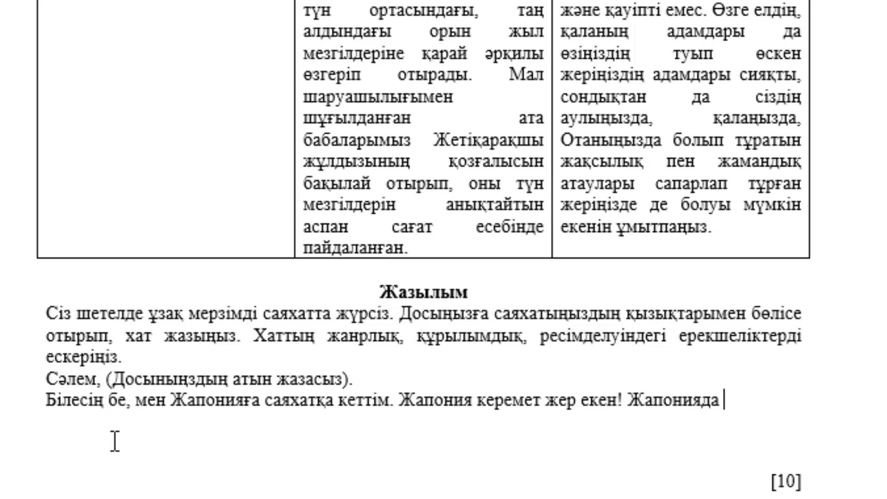
type("барі ")
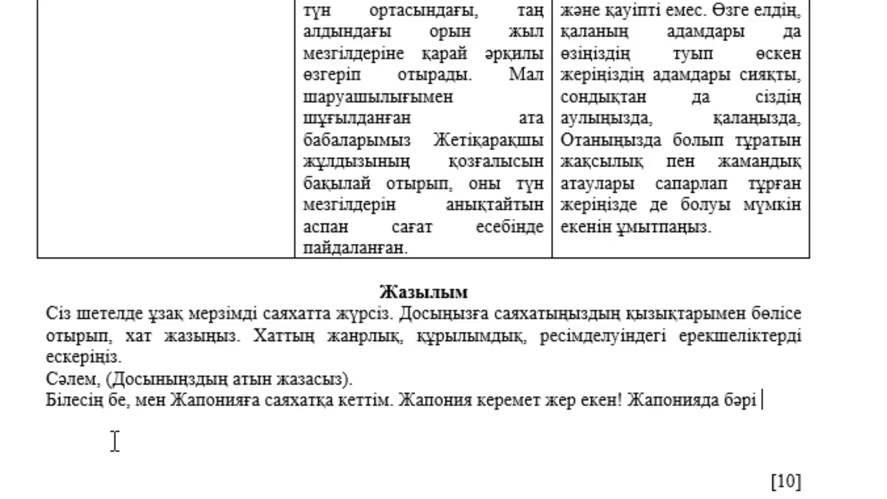
type("бар деп а")
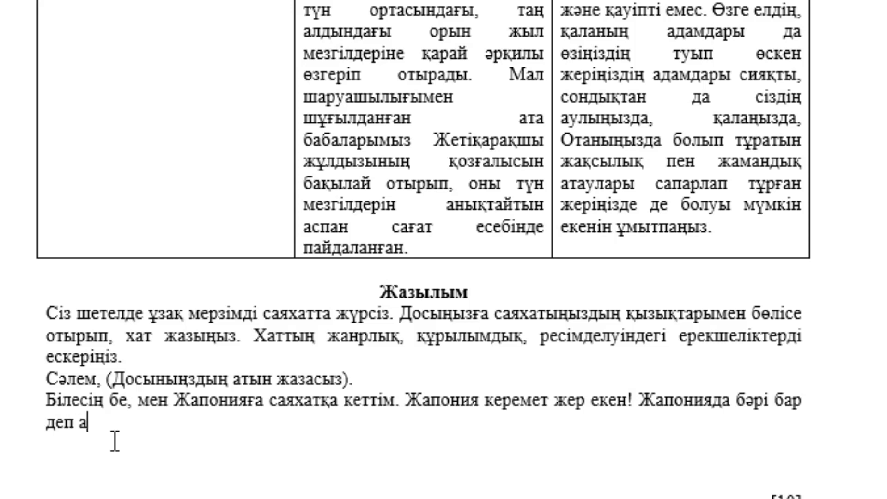
type("йтуға бо")
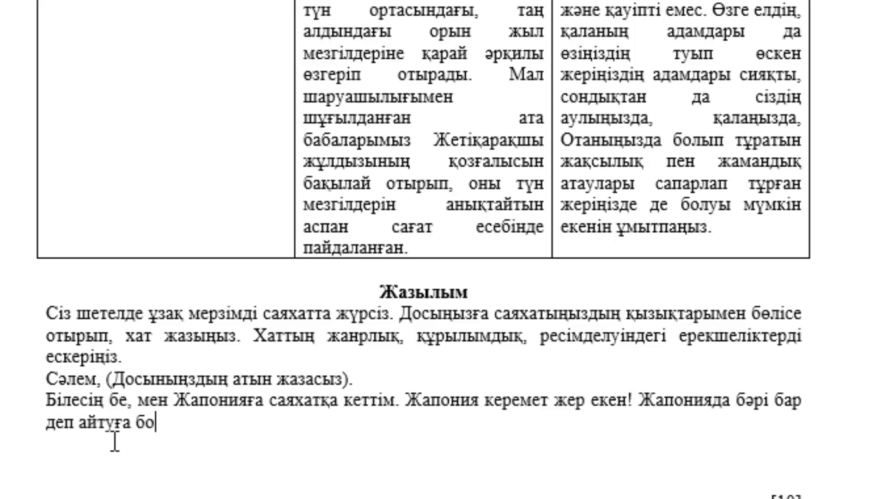
type("лады. ")
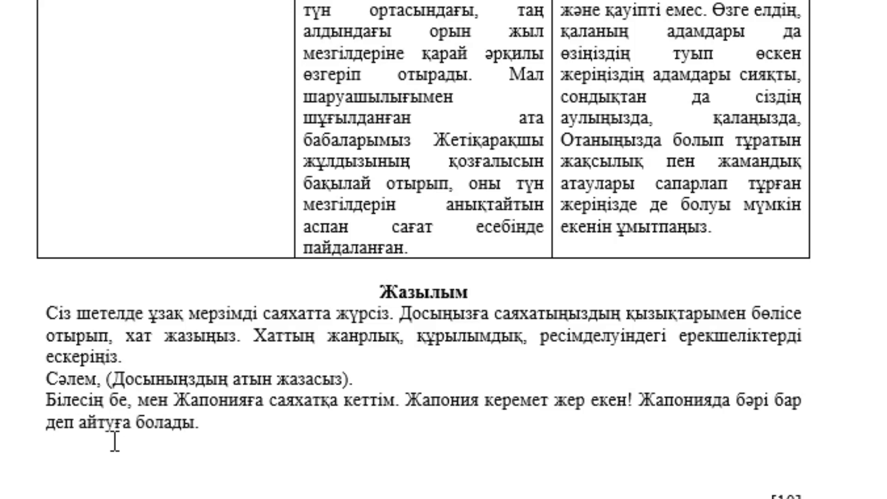
type("адамдары ")
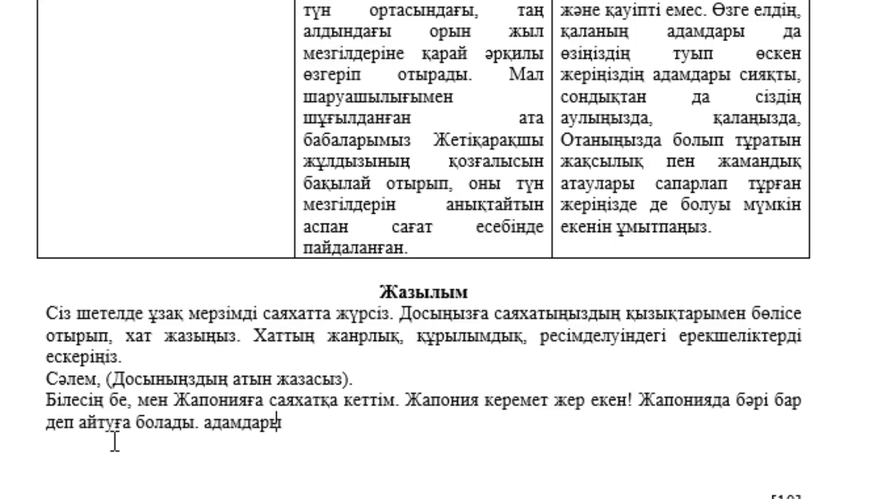
type("өте ")
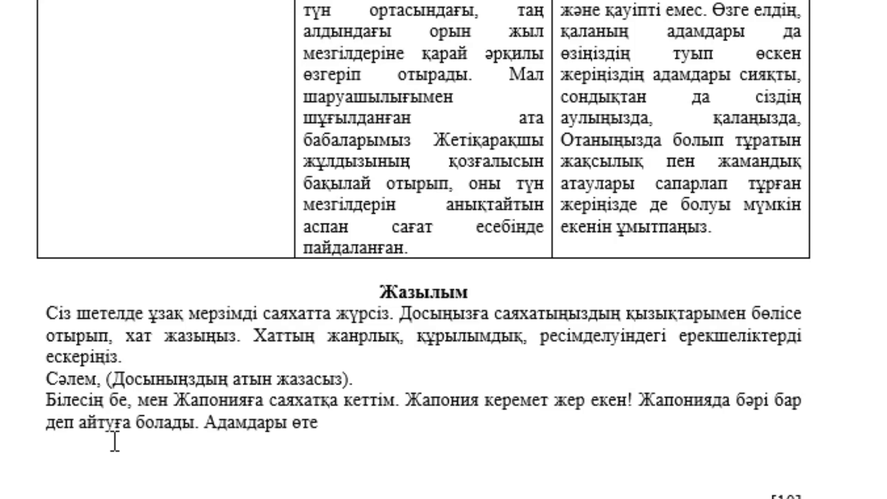
type("м")
type("ейі")
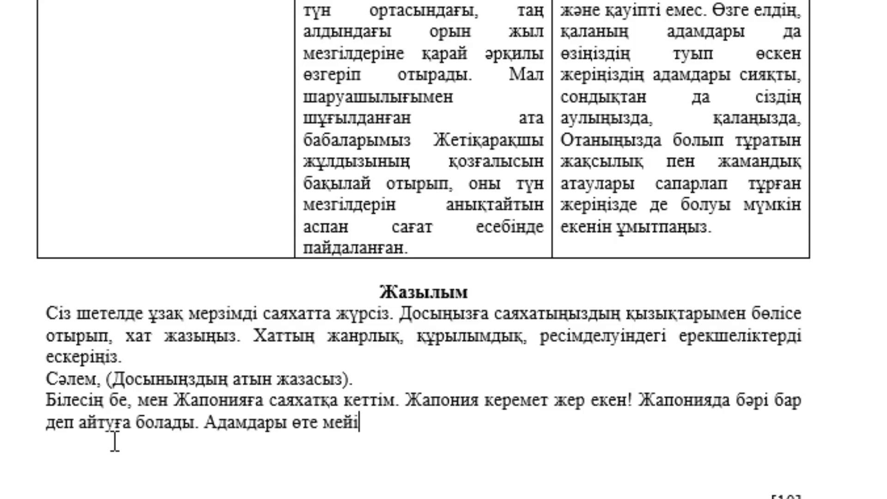
type("рімді, кер")
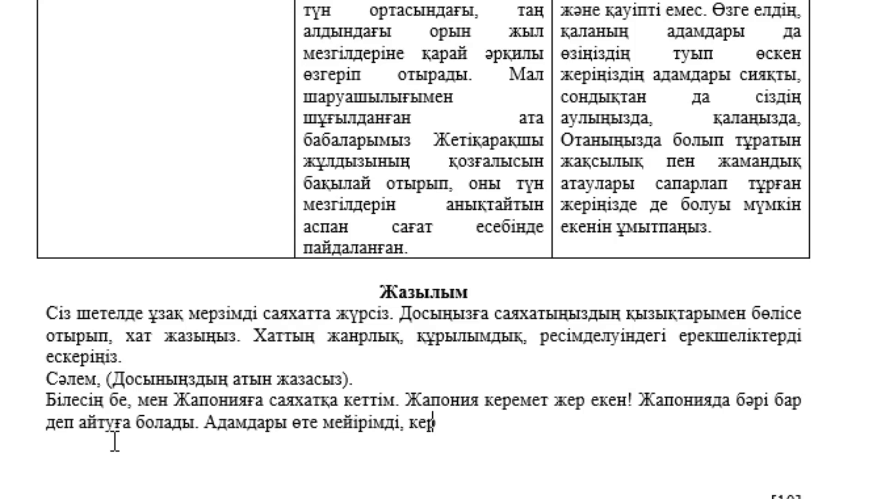
type("емет жандар")
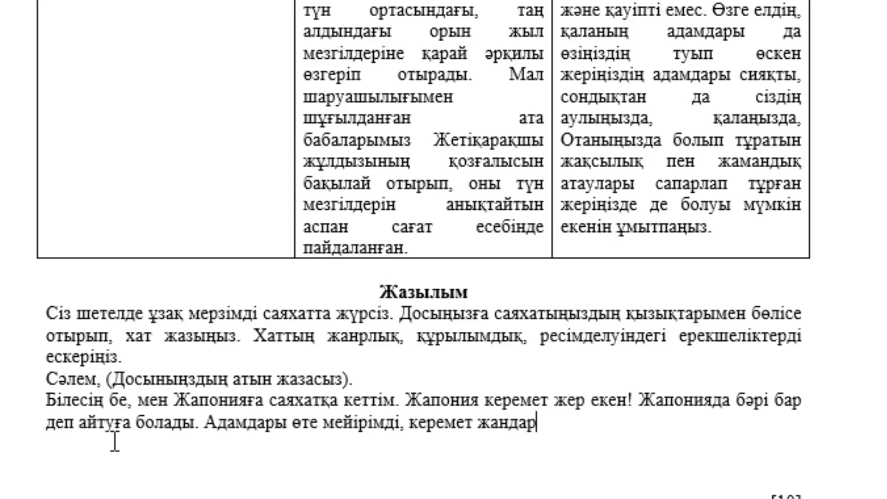
type(" екен. б")
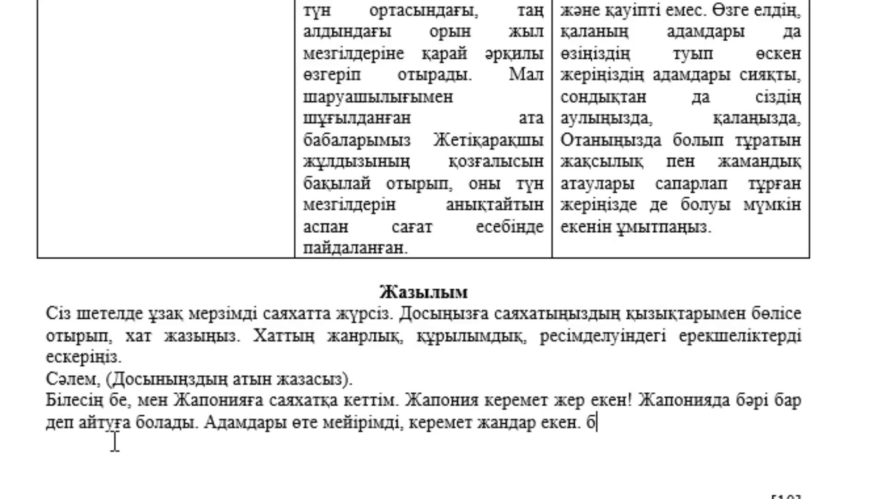
type("ұл елде ж")
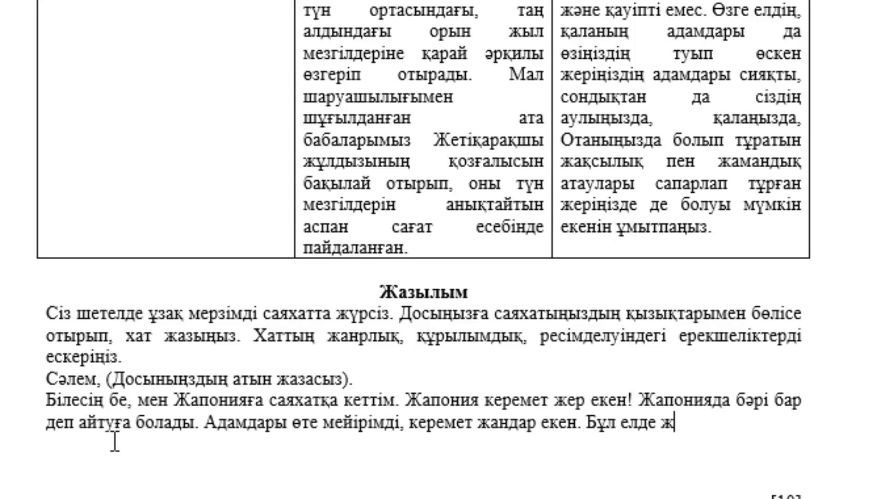
type("ұмыссызды")
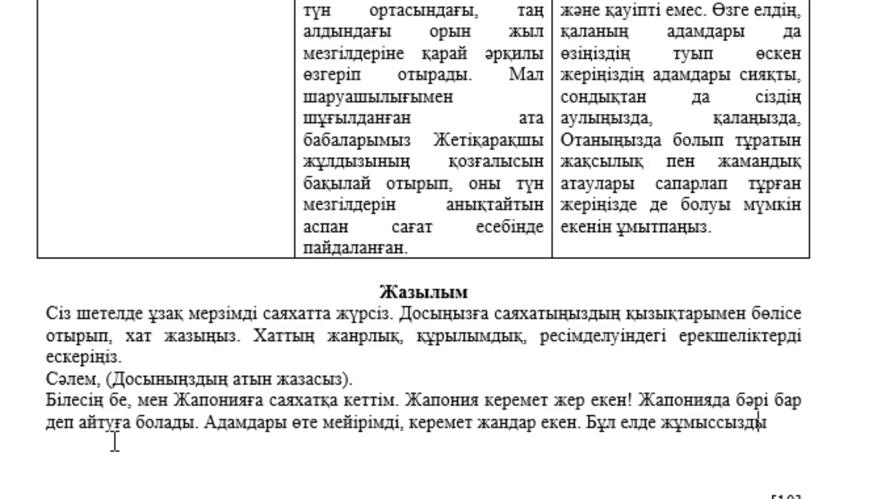
type("қ тек ")
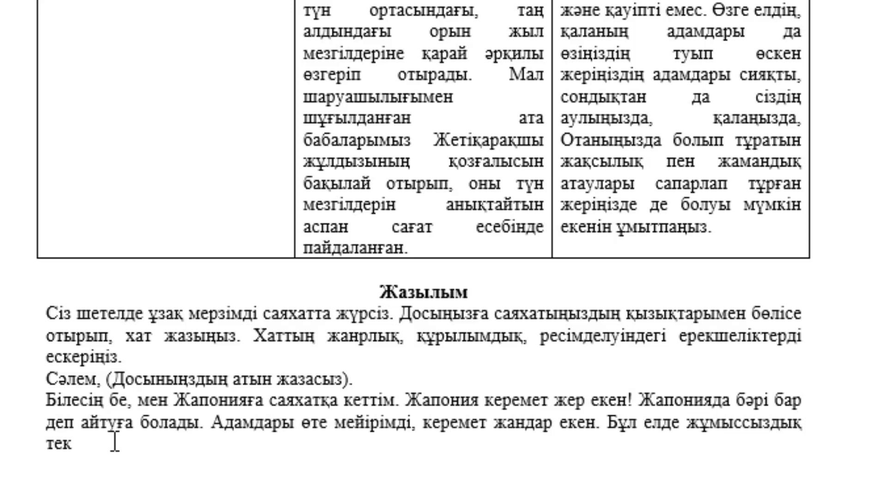
type("бес қайыз")
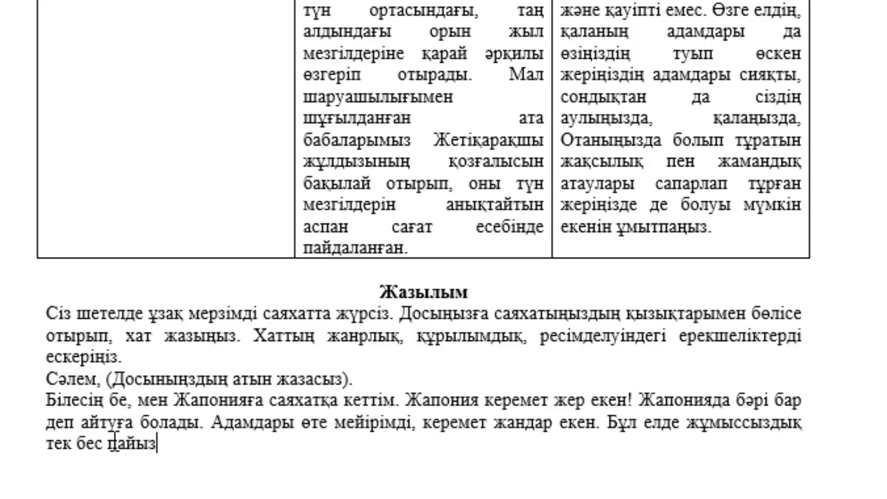
type("ды ғана құра")
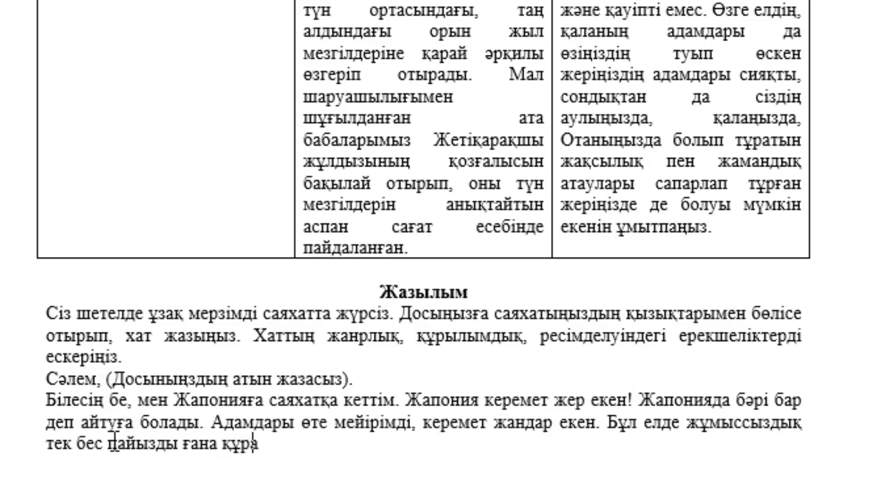
type("йды екен.")
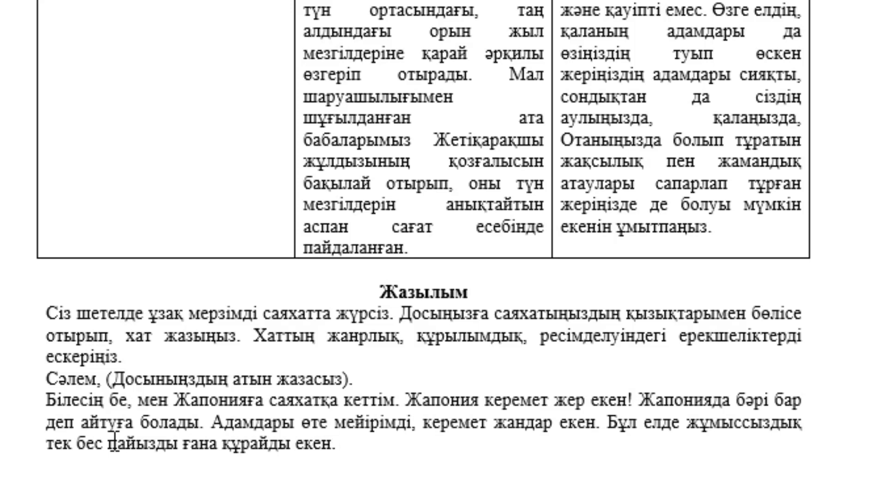
type("жап")
type("онияның к")
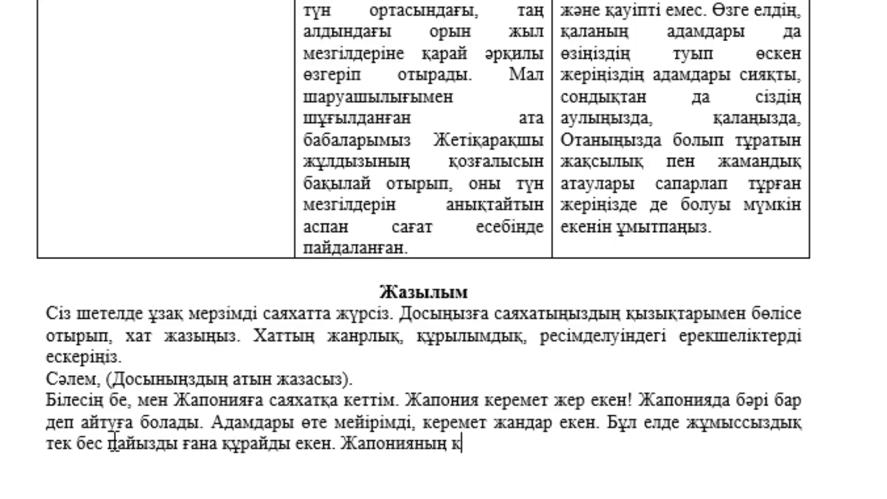
type("өрік")
Step: Continue with 'көрікті жерлері туралы айтатын болсам, бұл жақта өте керемет биік зәулім' about Japan's sights
type("т")
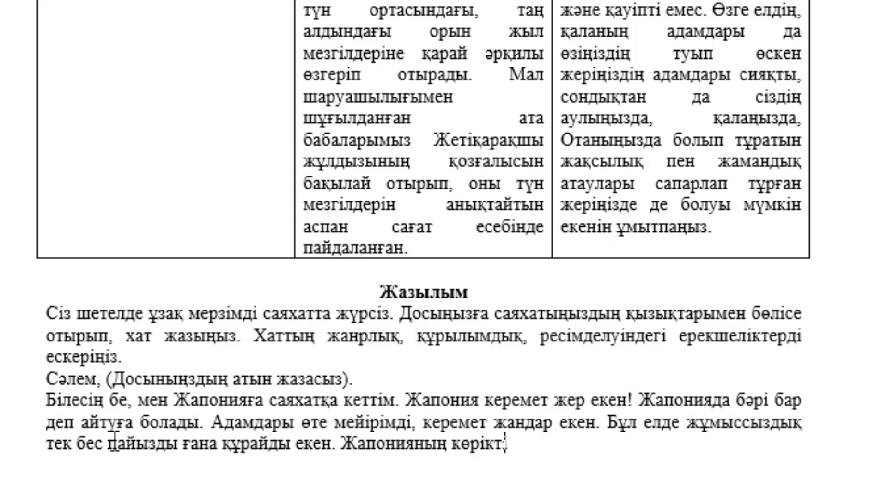
type("і жерлері ")
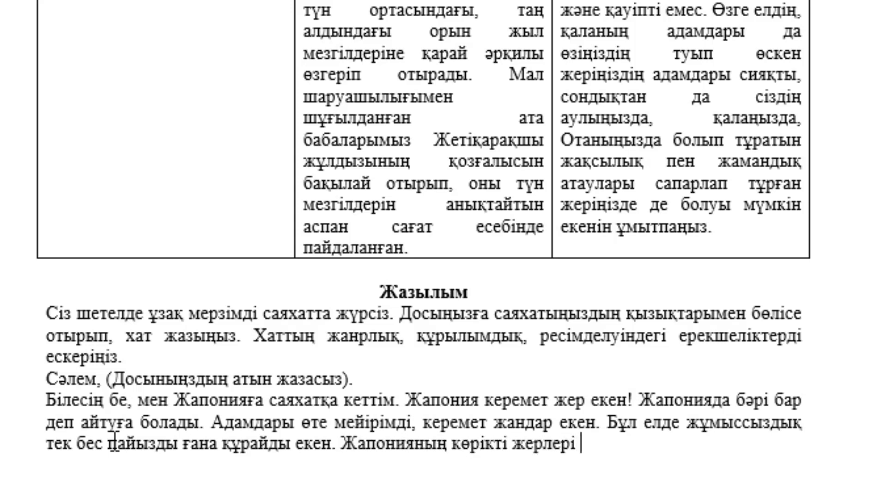
type("туралы айтат")
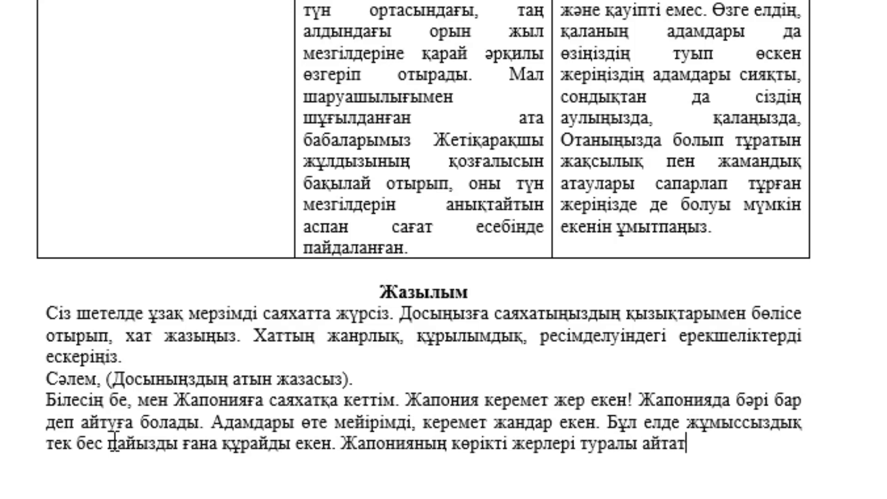
type("ын болс")
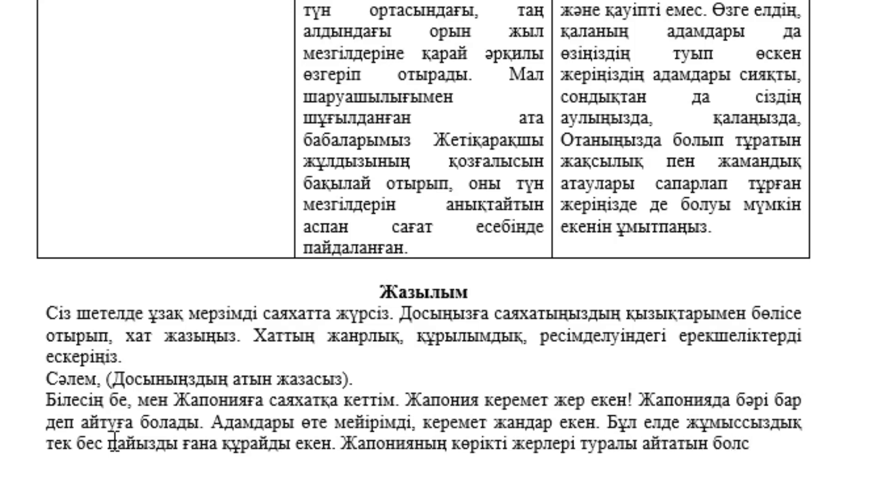
type("ам,")
type("бұл ")
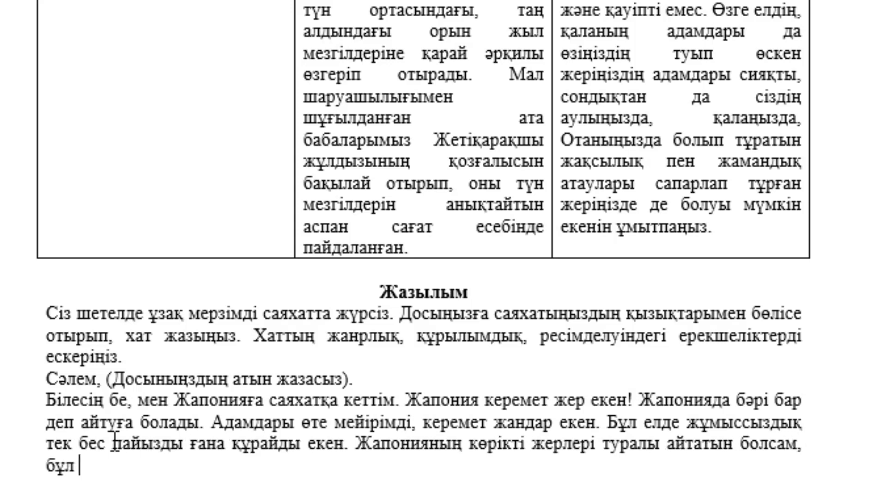
type("жақта ө")
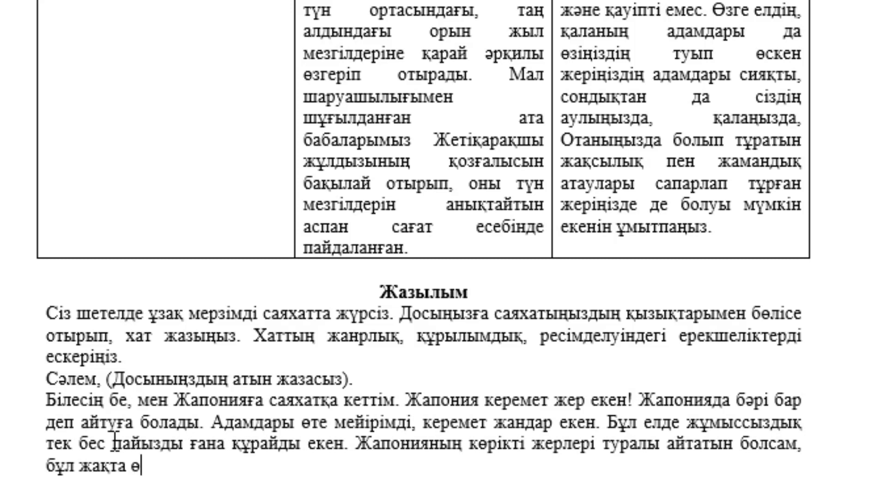
type("те қеремет б")
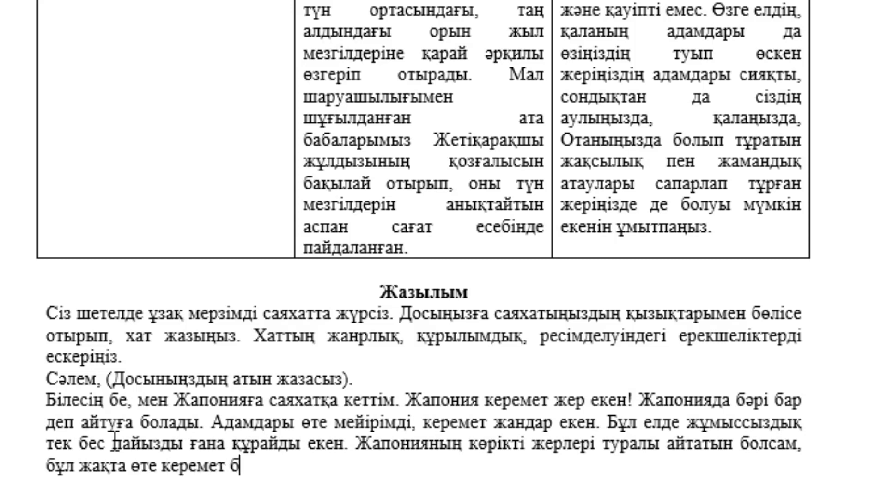
type("иік ")
type("зі")
type("у")
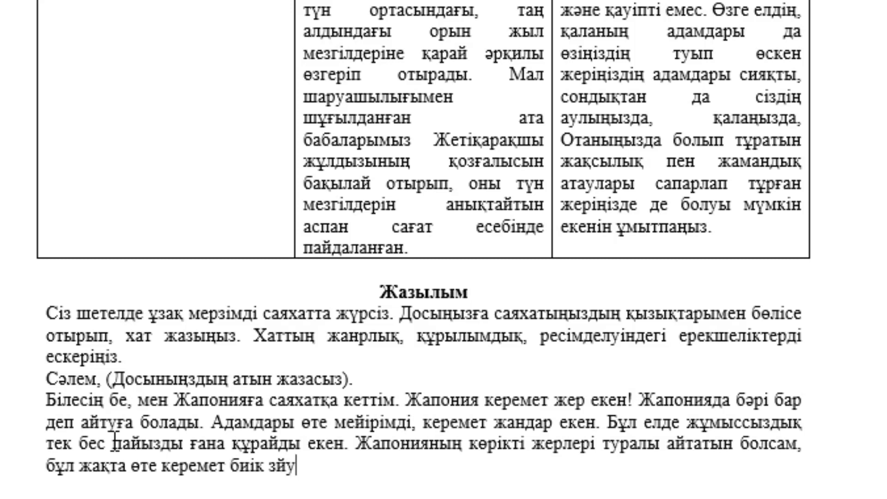
type("лім ғиа")
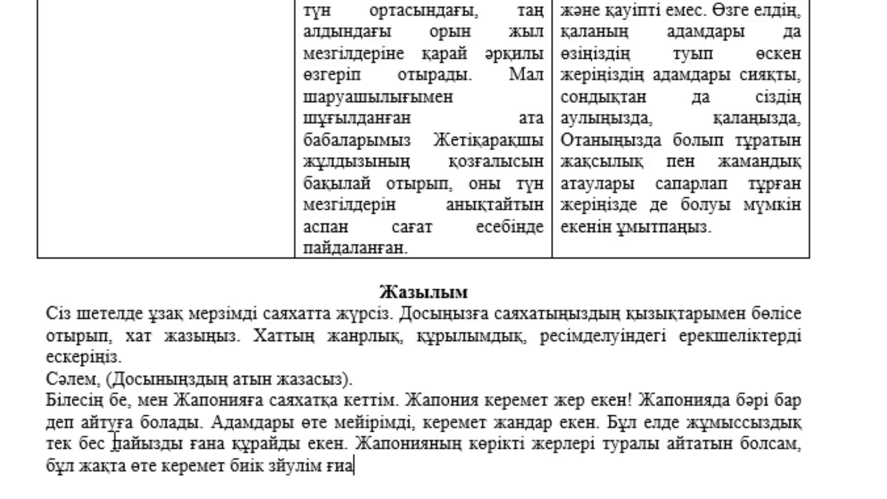
Step: Add 'ғимараттар бар. Жалпы Жапон елінің азаматтары туристтерге құрметпен қарайтыны ұқтым.'
key("BackSpace")
type("мараттар")
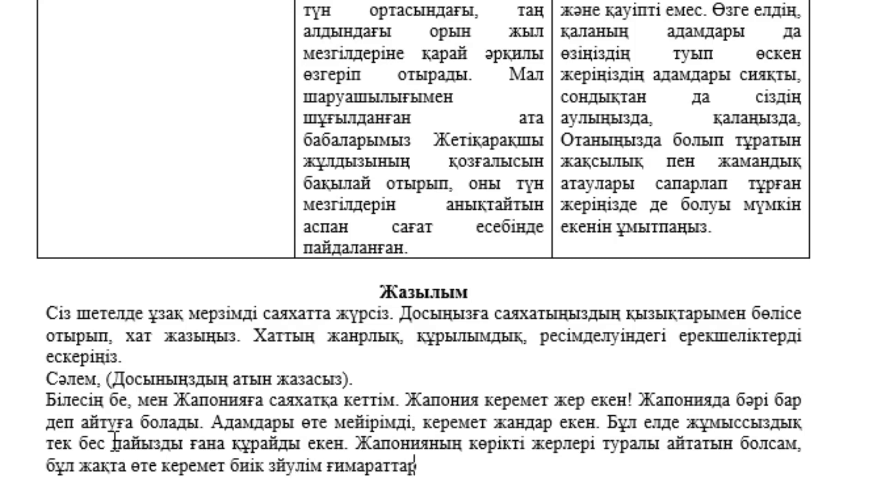
type(" бар. ")
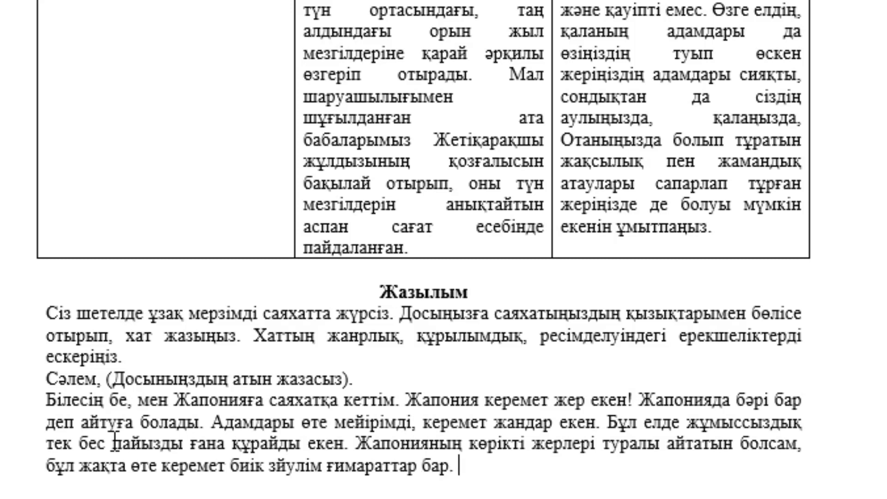
type("Жалпы ")
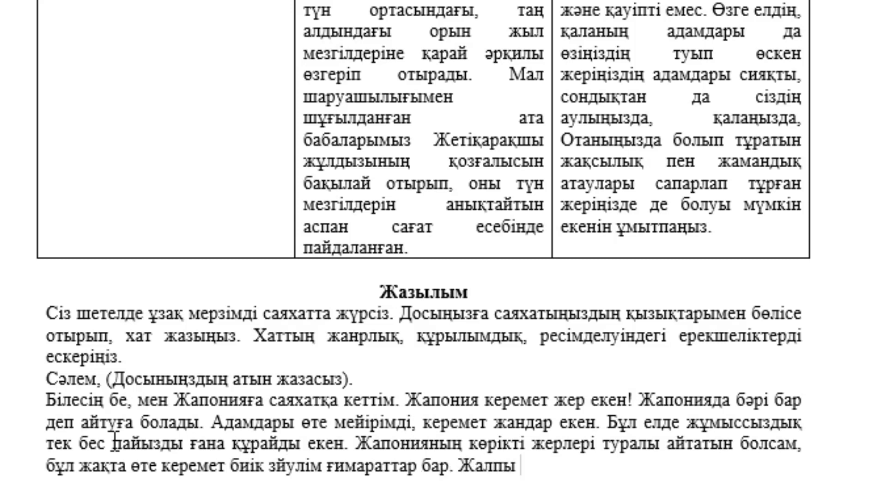
type("Жапон елін")
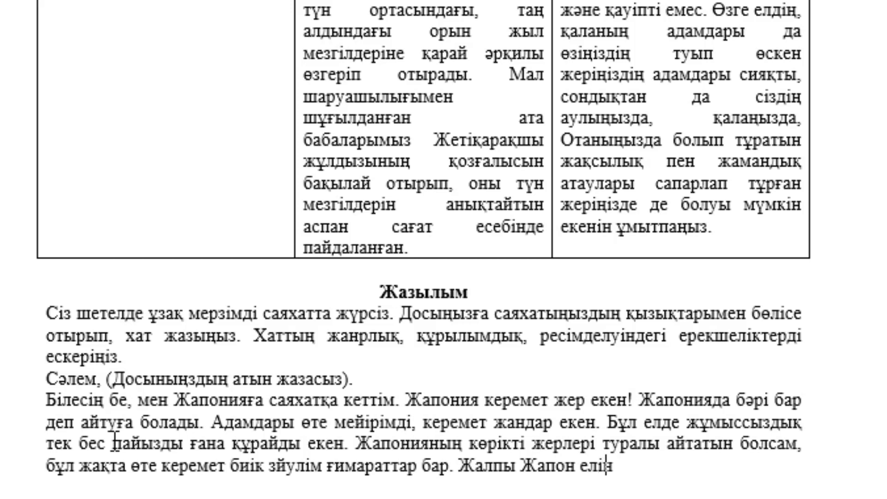
type("ің азаматта")
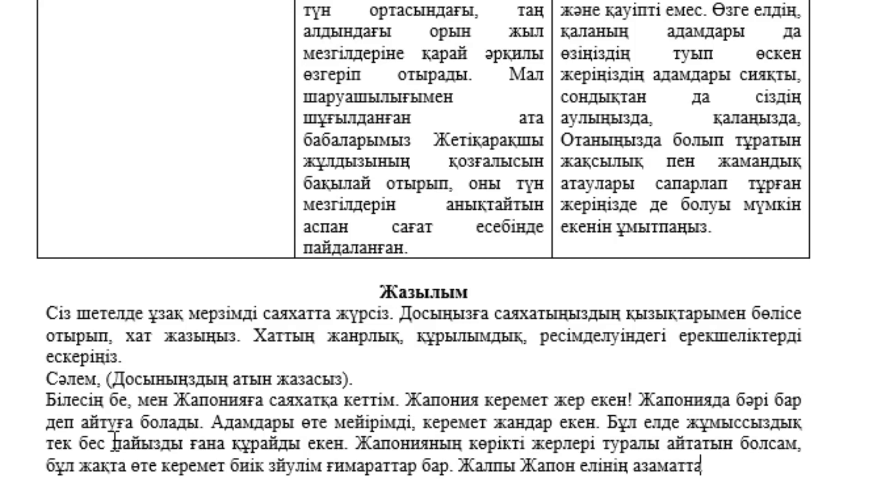
type("ры т")
type("у")
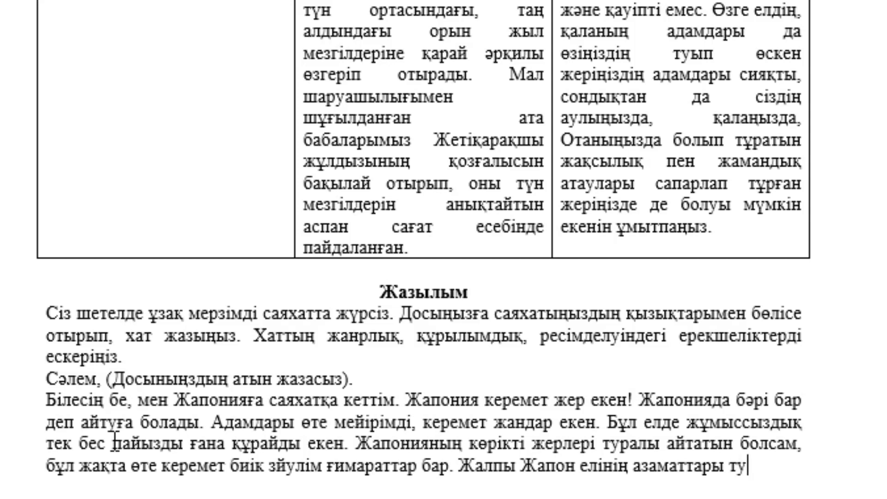
type("ристтерге ")
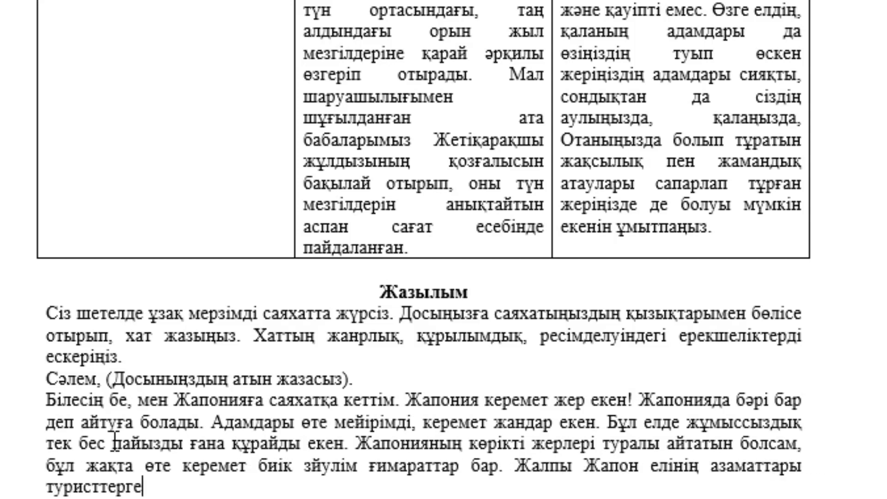
type("құрметпе")
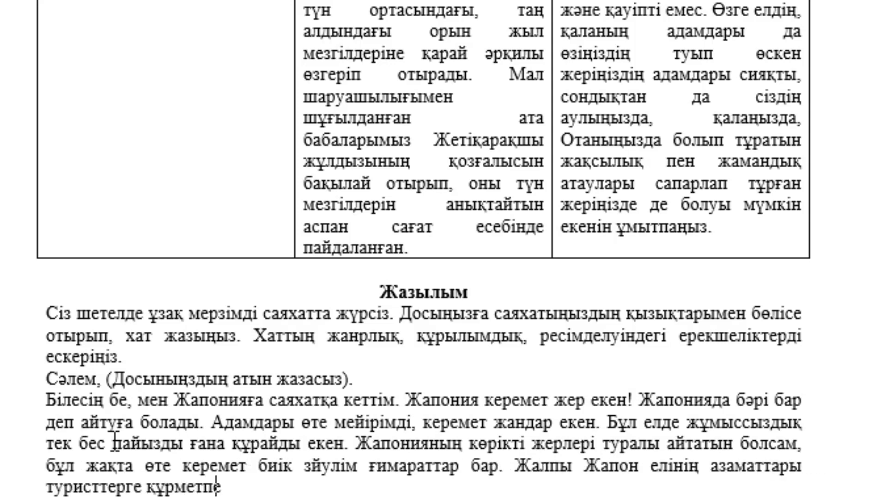
type("н қарайтыны ")
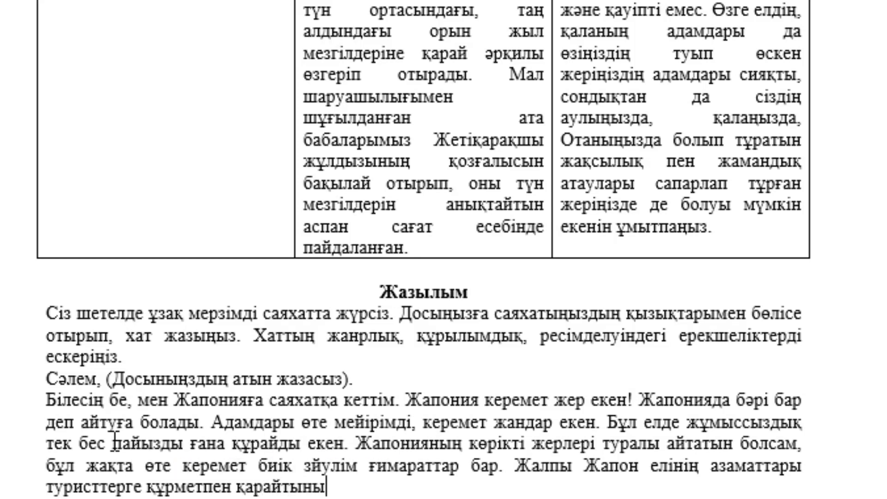
type("ұқтым.")
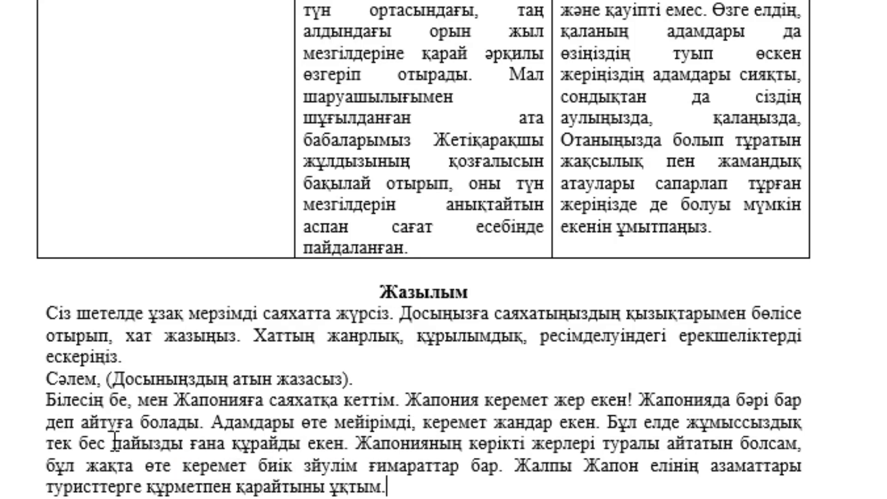
scroll(116, 442, "down", 1)
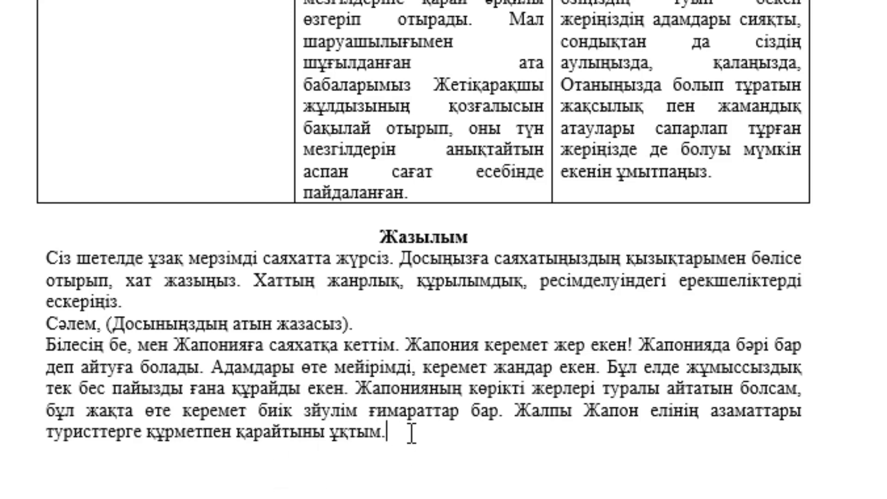
Step: Add sentences on Japan's many sunrise and sunset viewing spots and Mount Fuji, climbed by thousands each summer
type(" Бұ")
type("л елде ")
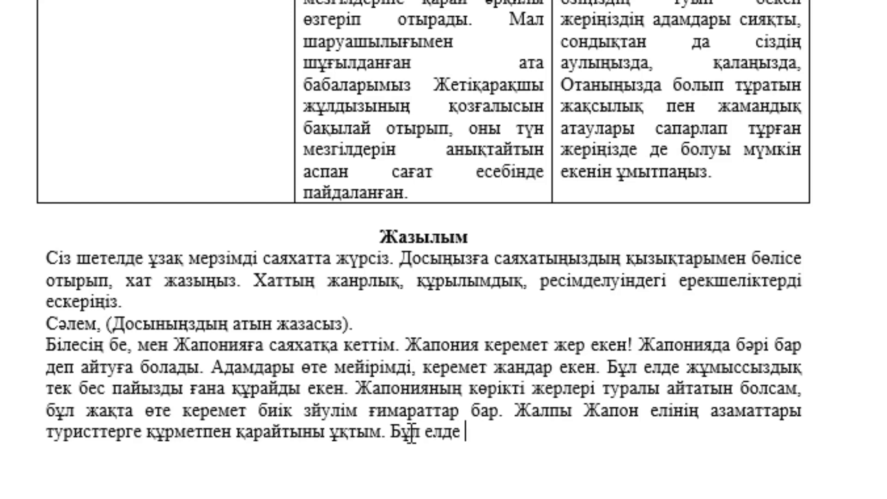
type("к")
key("BackSpace")
type("күү")
key("BackSpace")
type("ннің шығу")
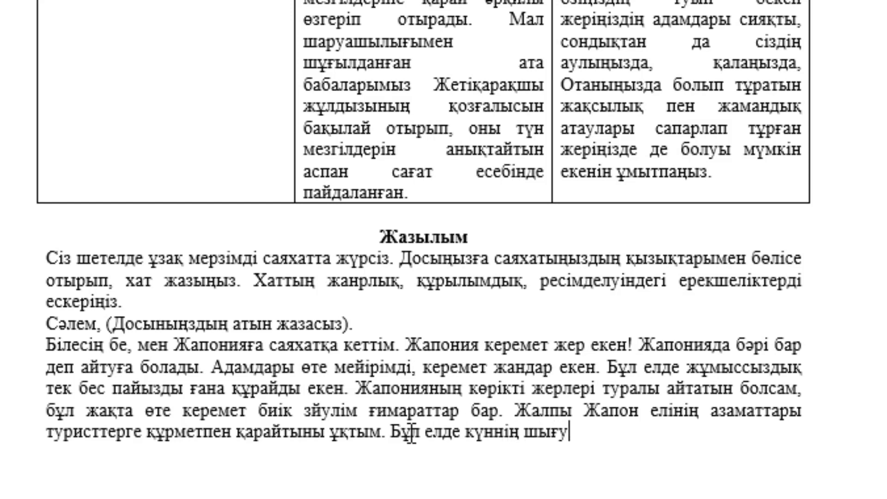
type("ы мен батуы")
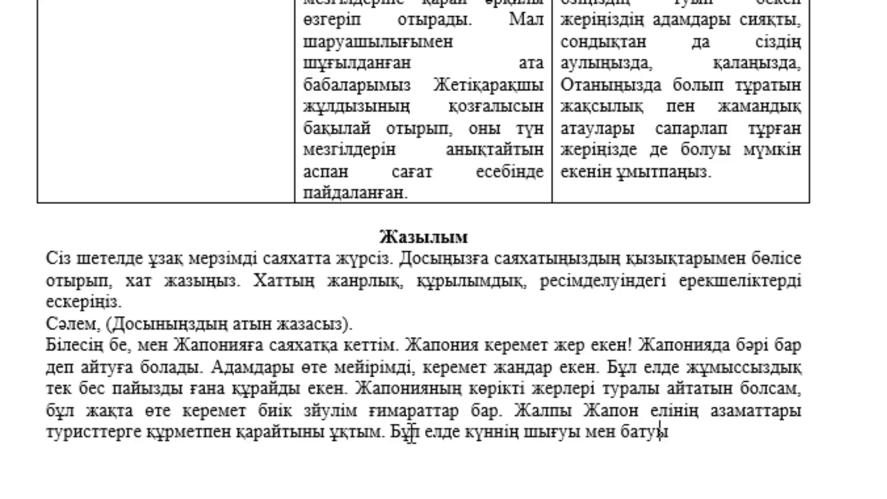
type("н тамашалайт")
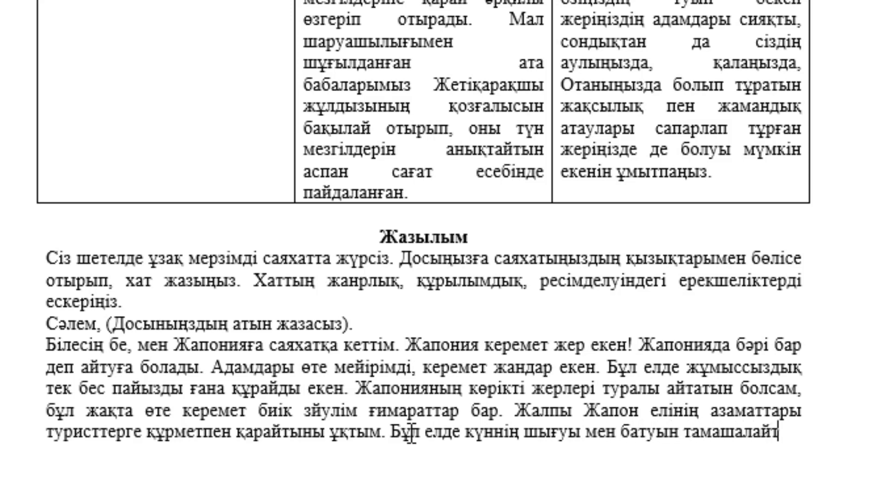
type("ын жерле")
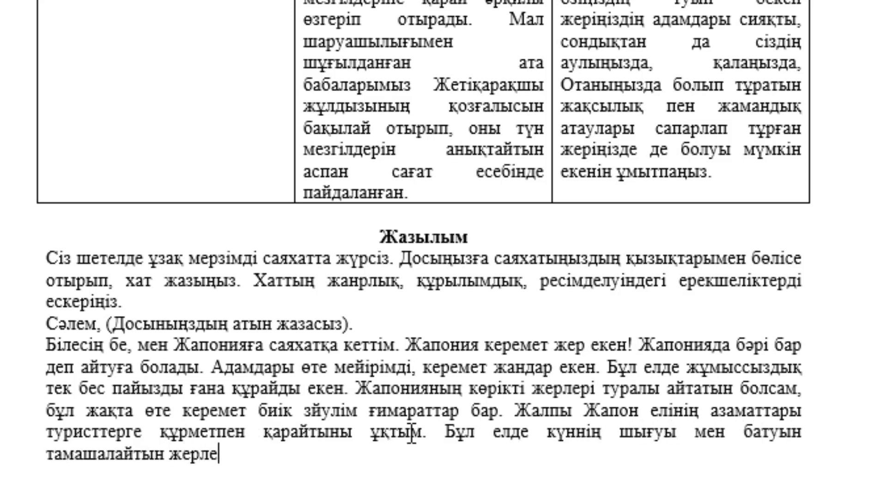
type("р өте қ")
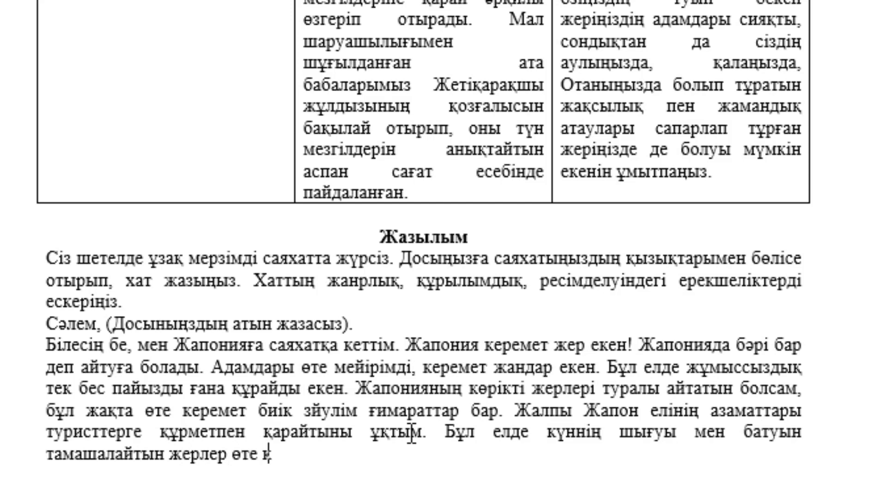
key("BackSpace")
type("көп десем б")
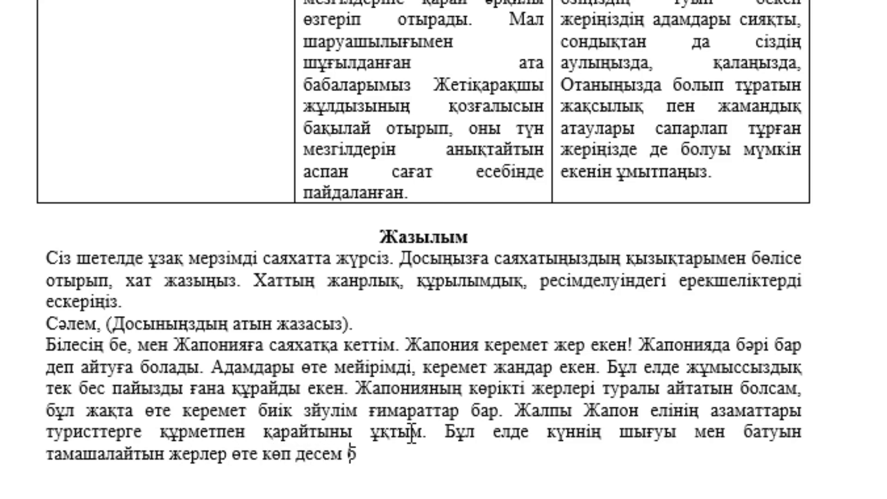
type("олады.")
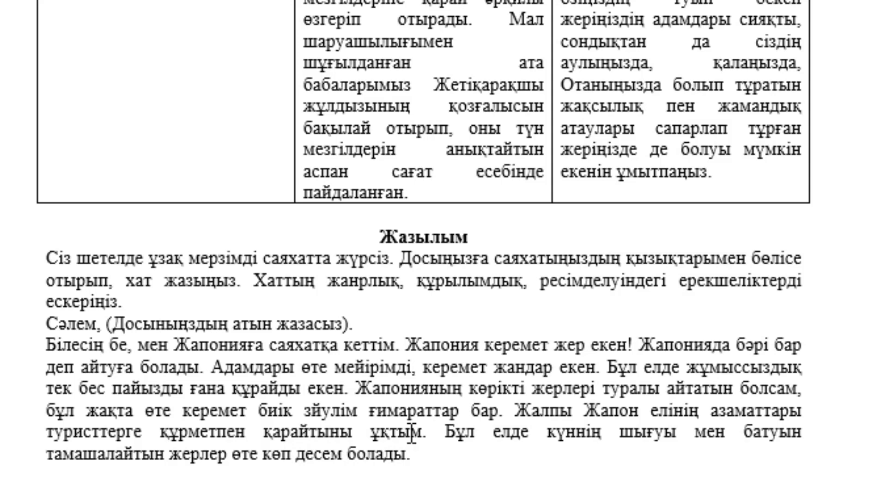
type(" Ата")
type("қты жерле")
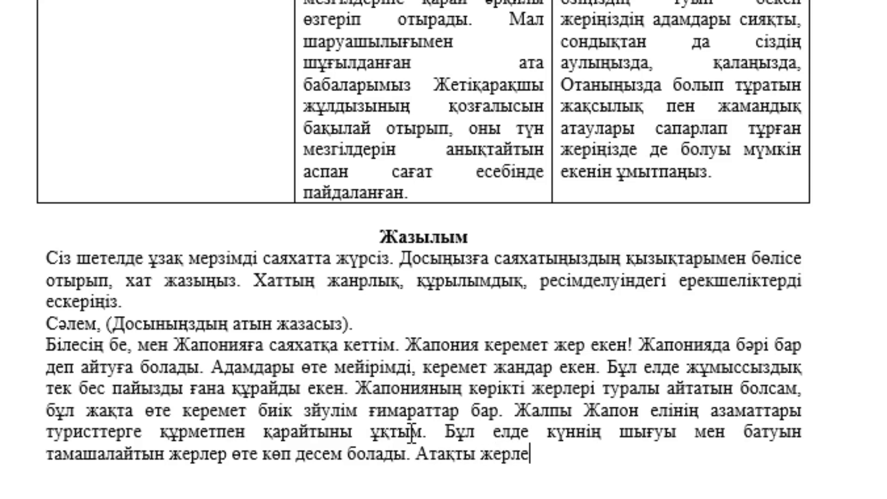
type("рінің бірі")
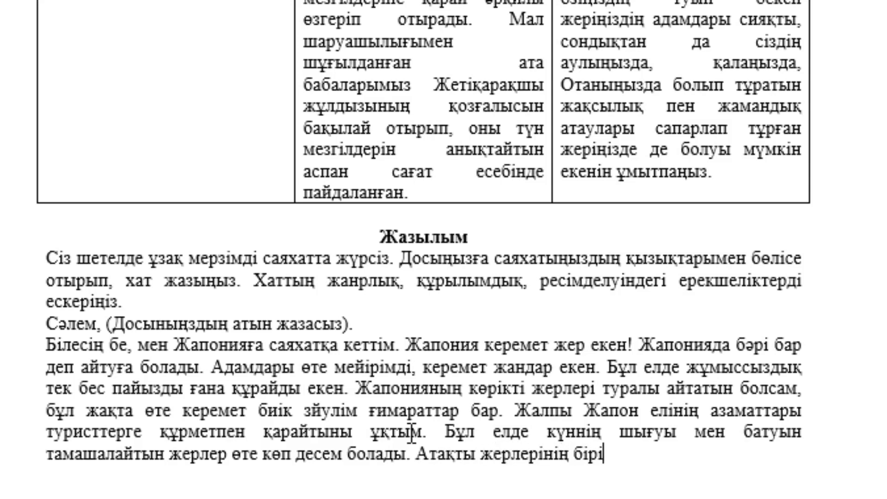
type(", Ф")
type("уджиям")
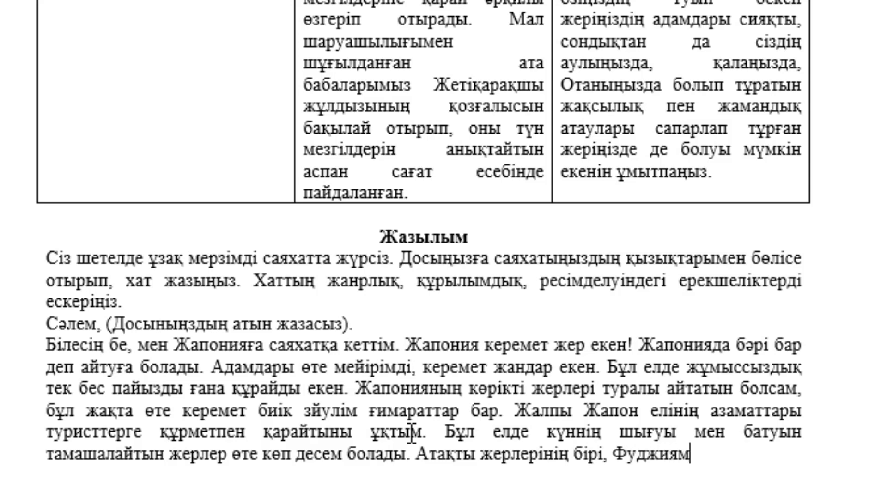
type("а та")
type("уы.")
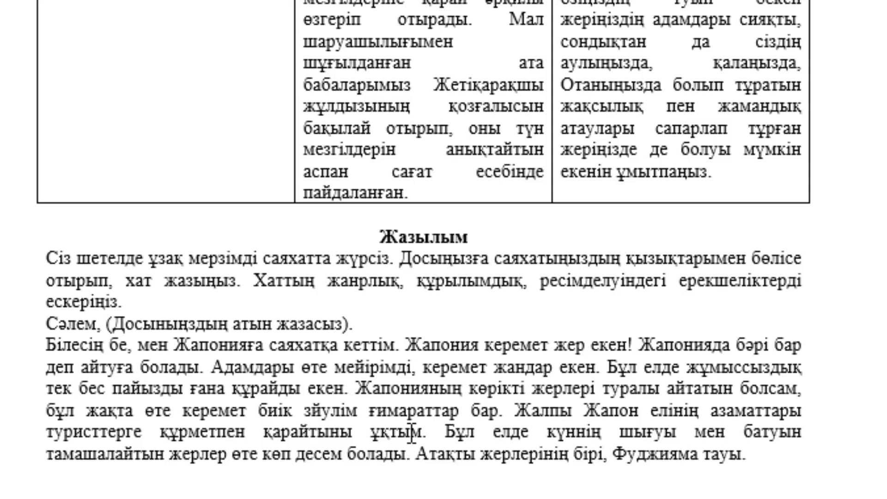
type(" Мұнда")
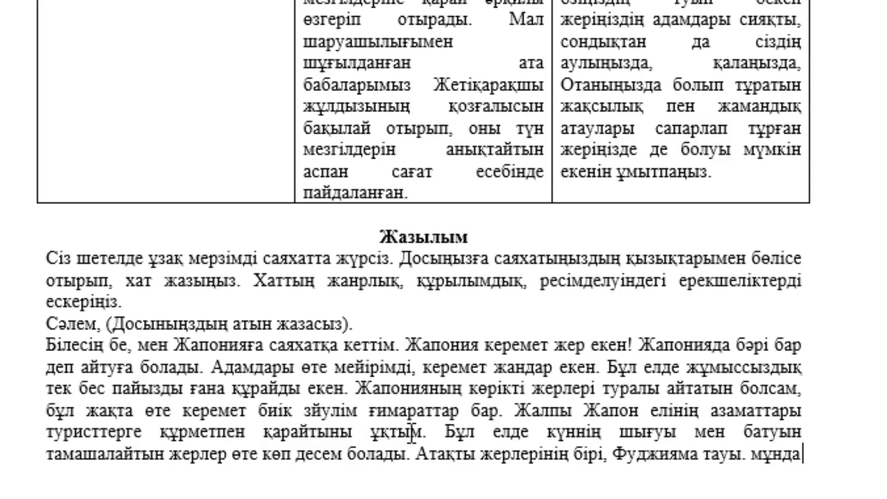
type(" жазда мы")
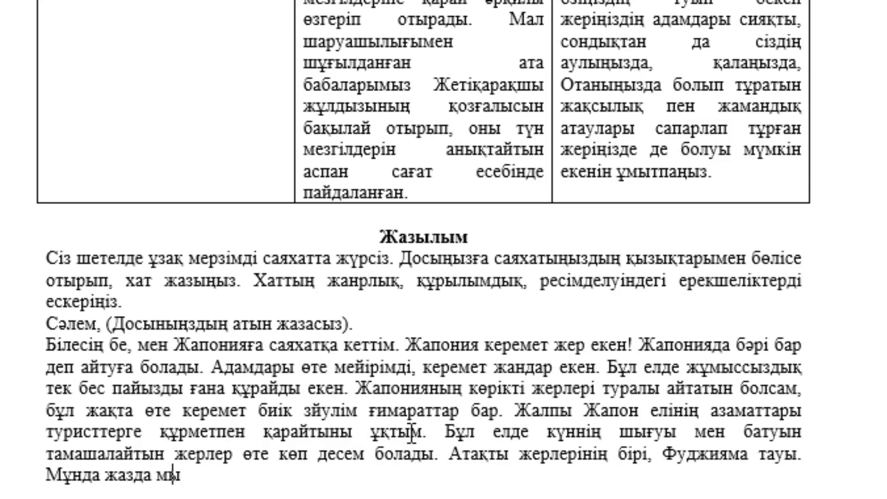
type("ңдаған")
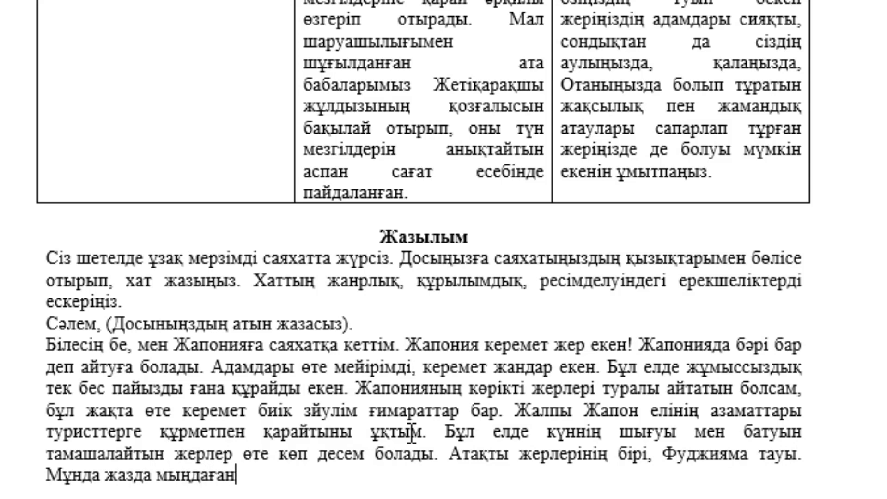
type("тус")
key("BackSpace")
type("р")
type("исттер ")
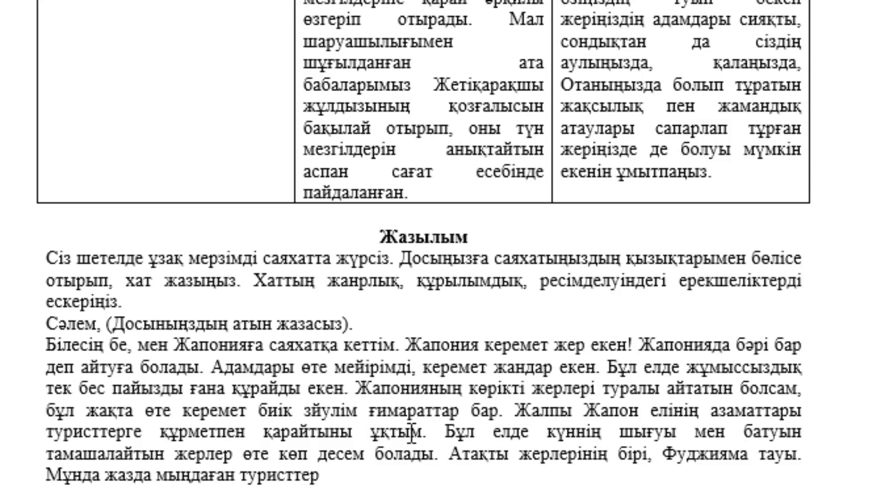
type("тауға")
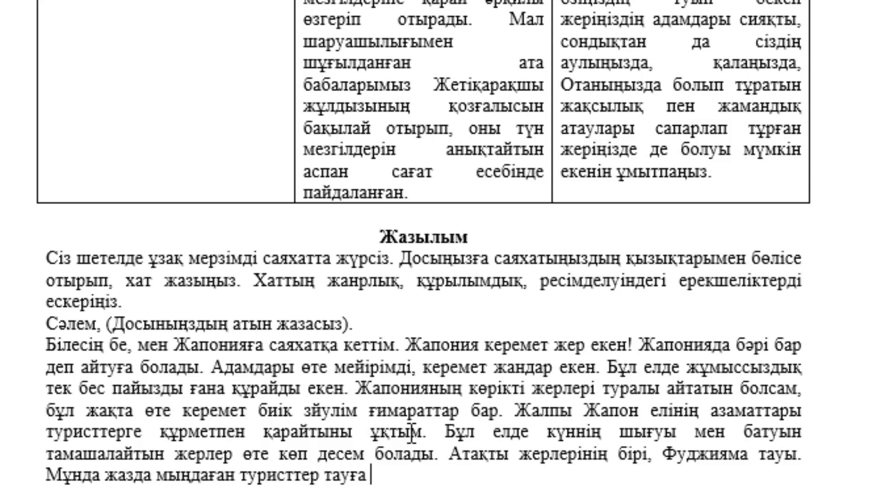
type(" шығад")
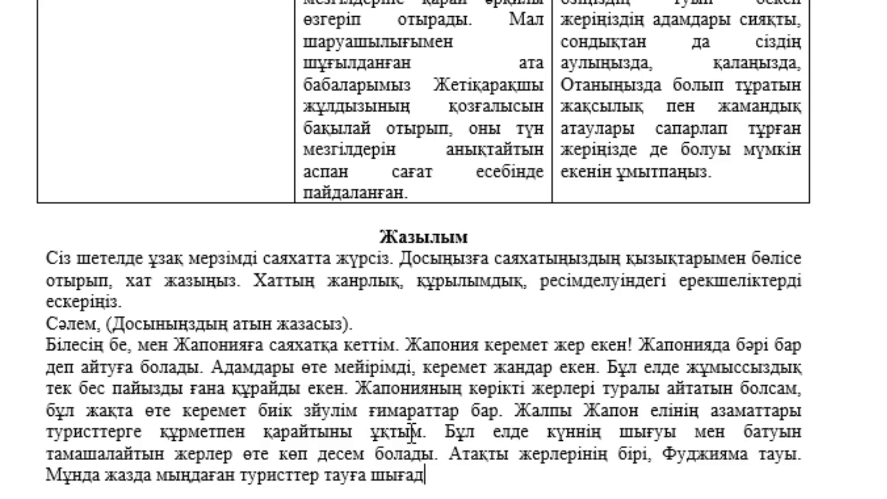
type("ы.")
scroll(622, 441, "down", 2)
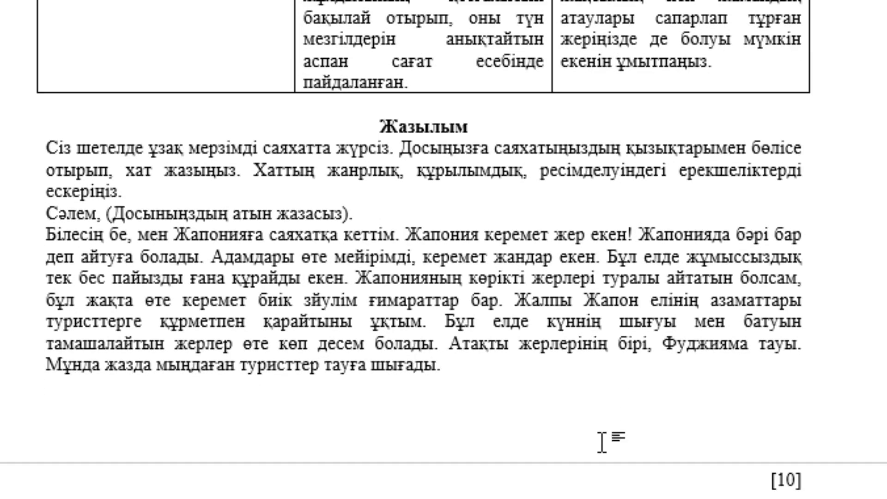
Step: Describe Fuji's symmetrical cone, its sacred status, and the Shinto shrines on its slopes
type("табиға")
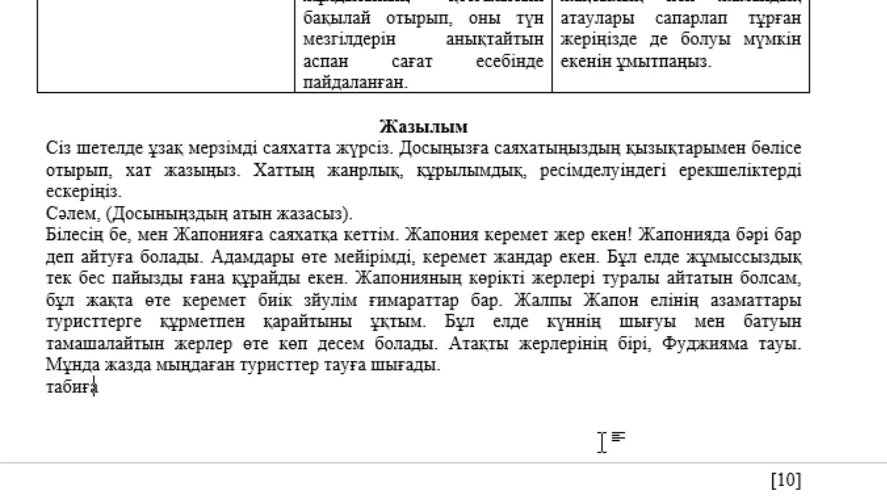
type("ттың бұ")
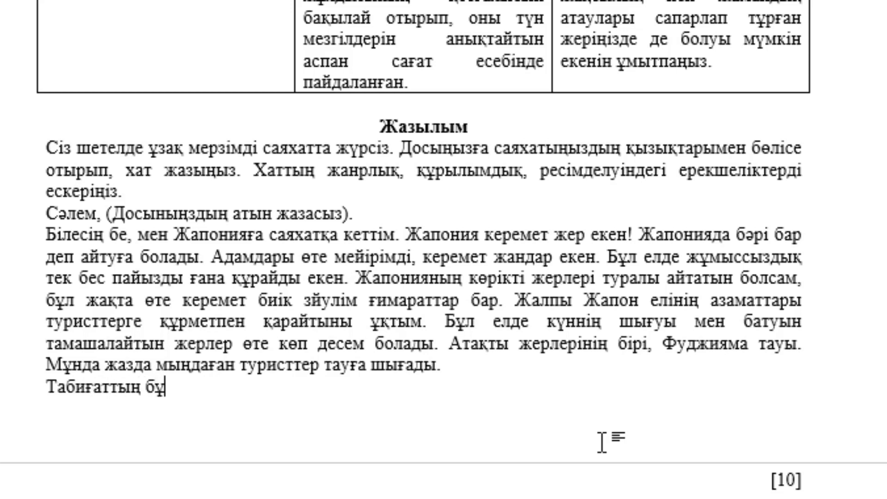
type("л кереметі")
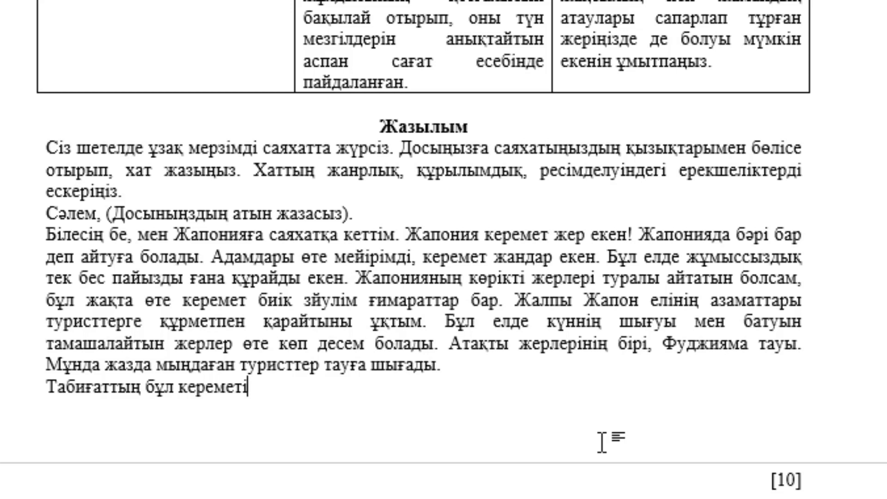
type(" ө")
type("те бір си")
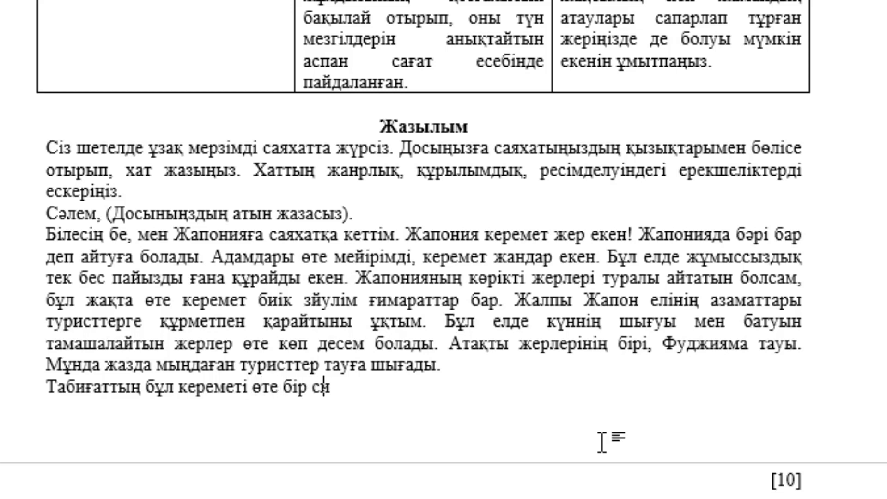
type("мметриялы,")
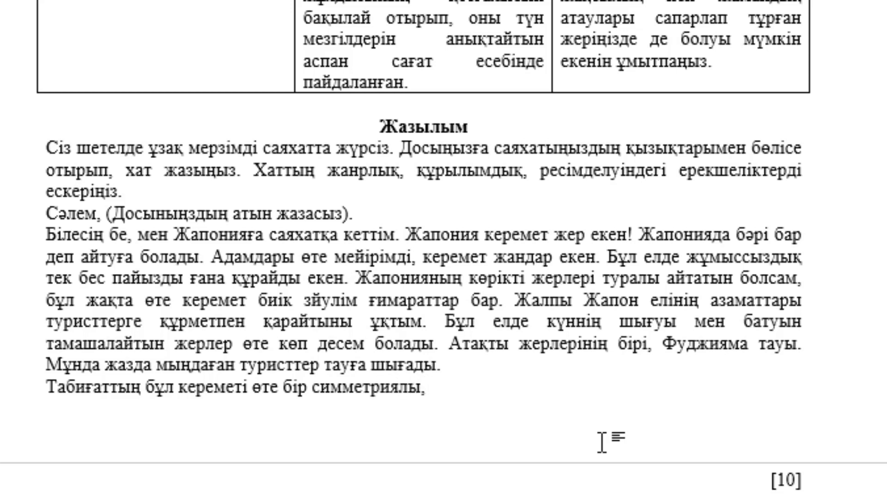
type(" тұрақты кө")
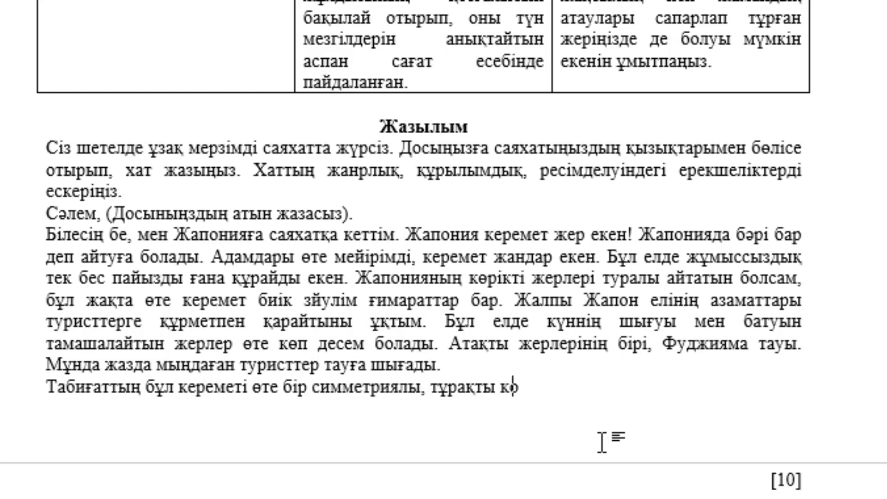
type("нусқа не.")
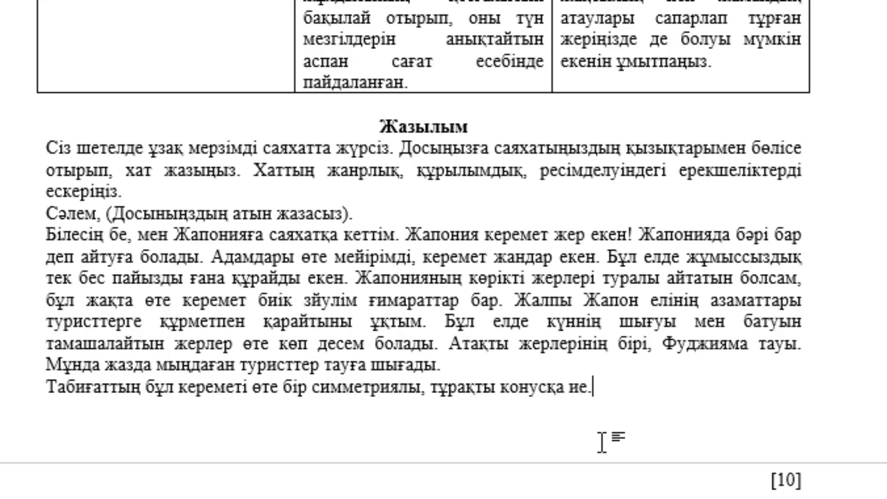
type(" жа")
type("пондар т")
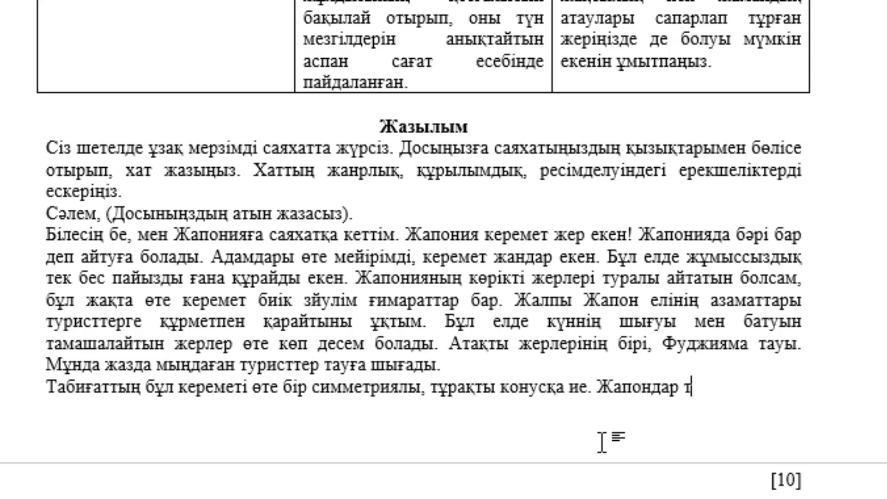
type("ауды қас")
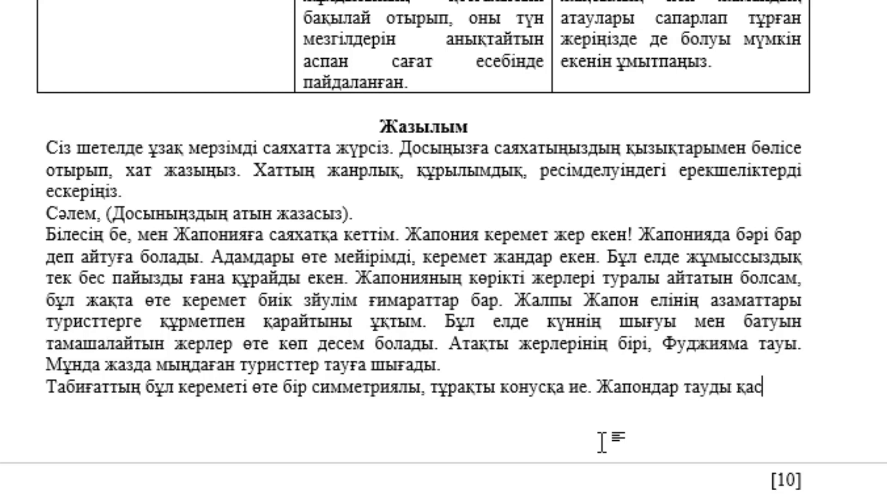
type("иетті деп")
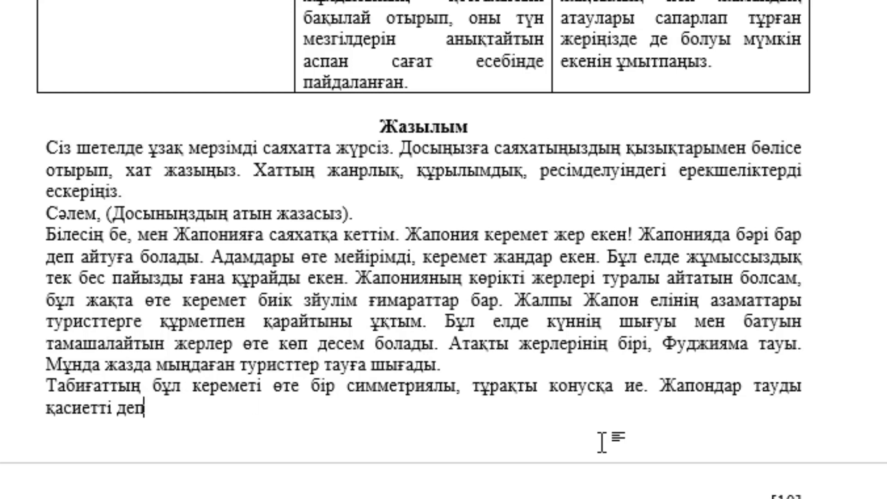
type(" санайды, ")
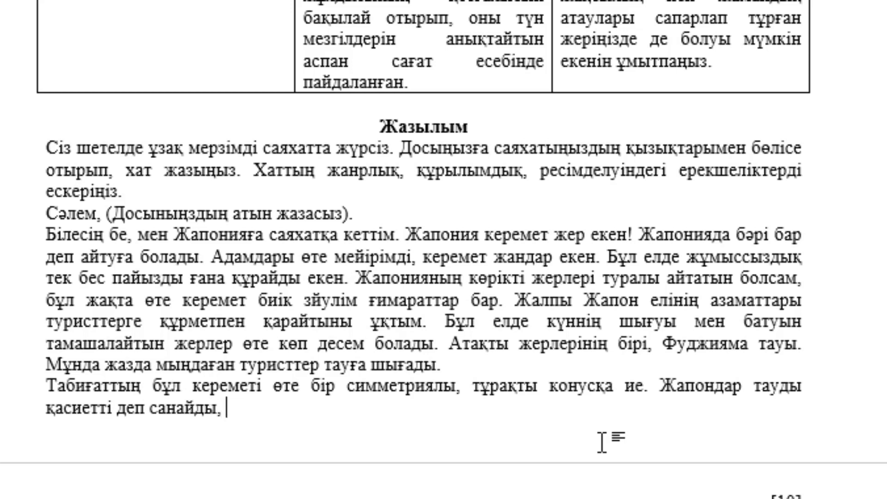
key("BackSpace")
key("BackSpace")
type(". бұл")
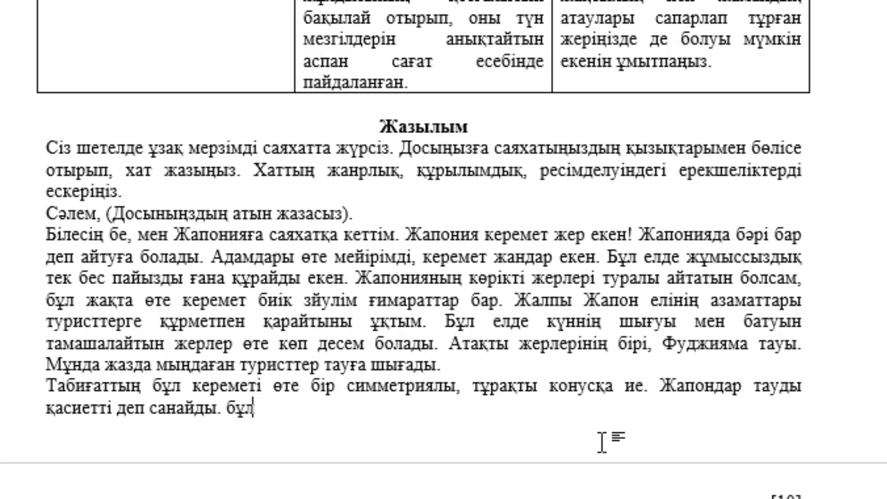
type(" таудың")
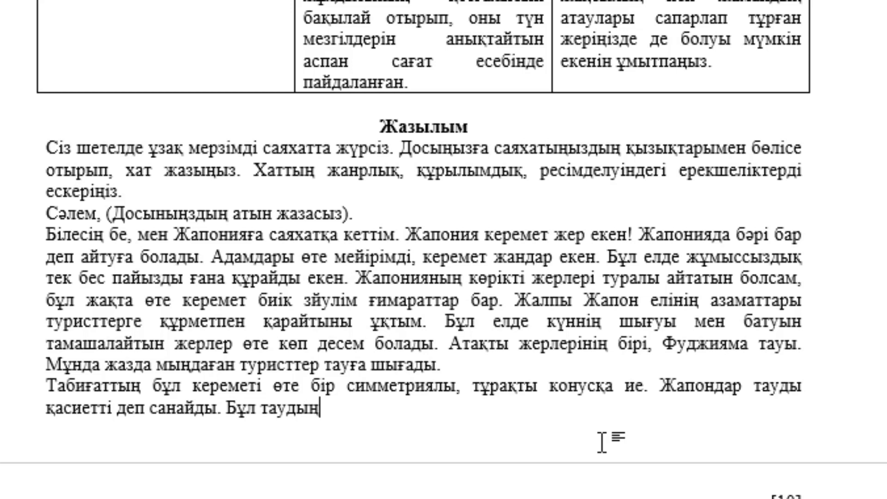
type(" баурайынд")
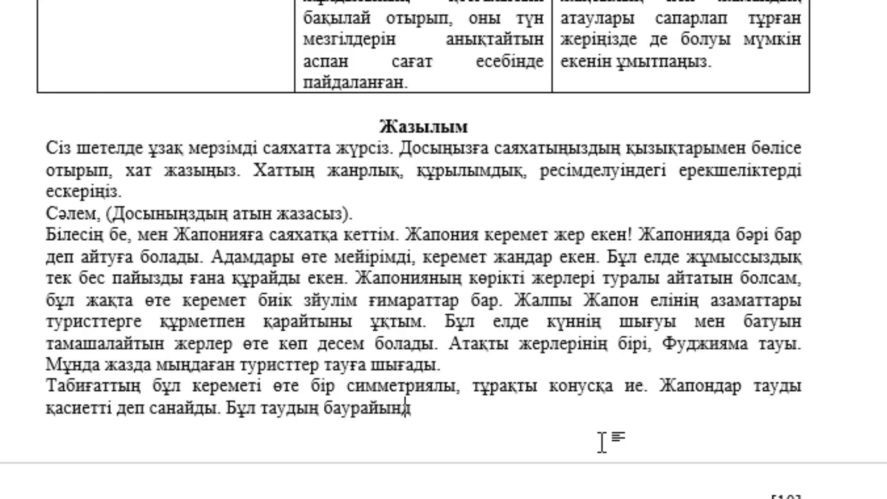
type("а әде")
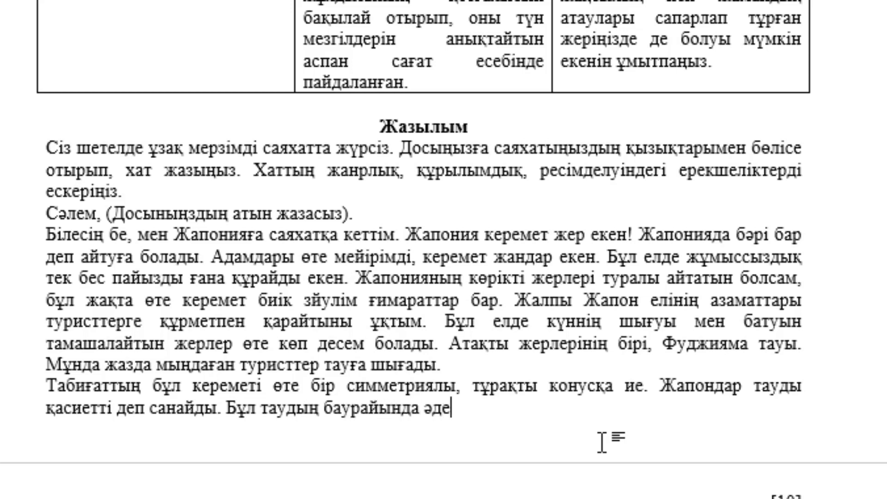
type("міСи")
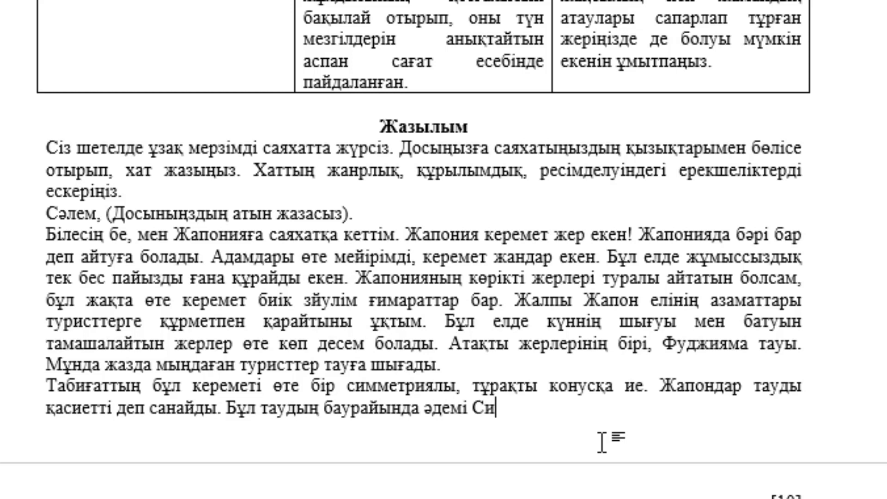
type("нтои б")
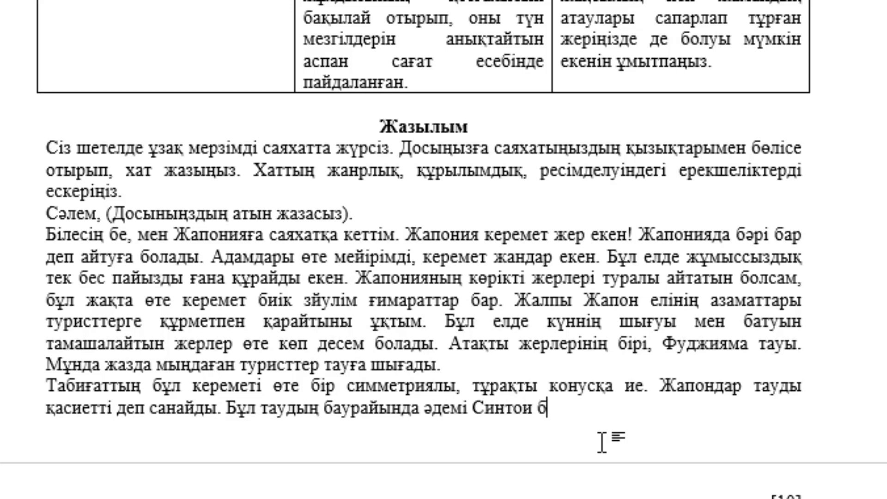
key("BackSpace")
type("хармдар")
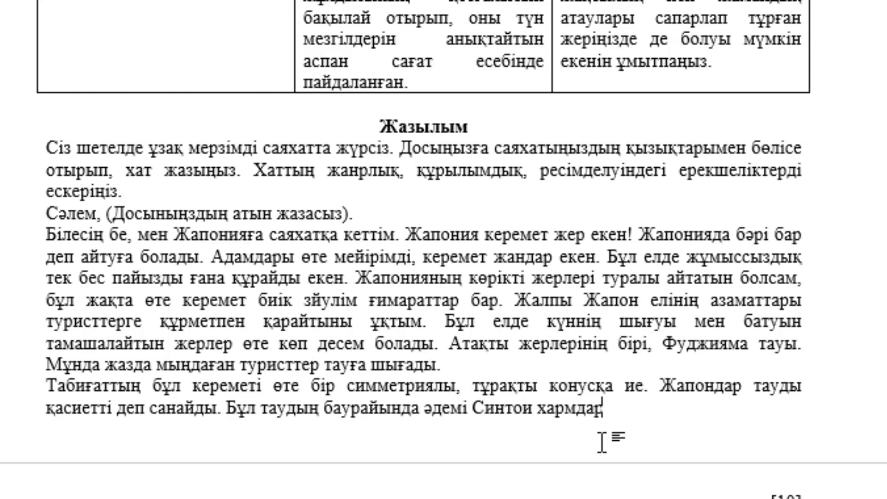
type("ы орналас")
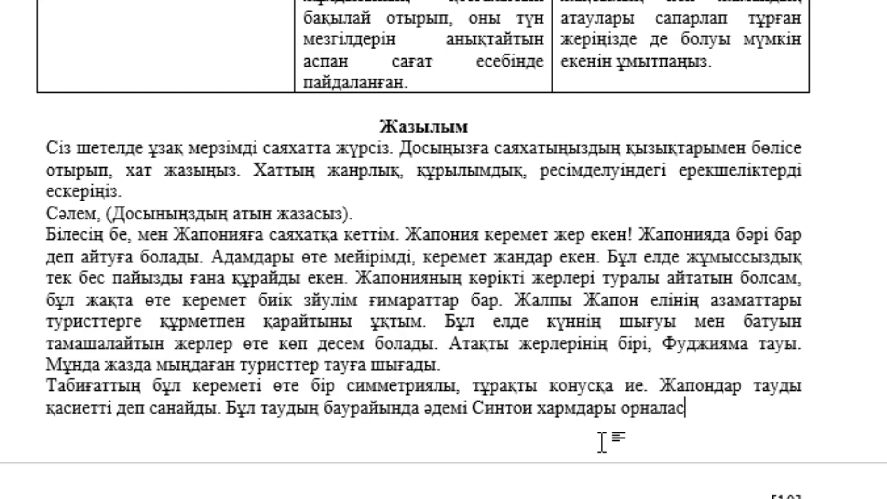
type("қан екен. с")
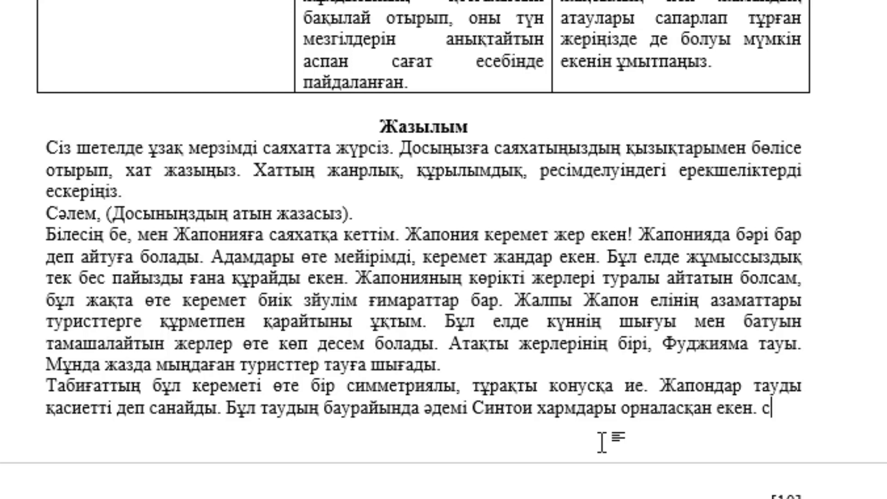
Step: Add the Sagano bamboo grove at Arashiyama's foot, inserting 'орналасқан' before 'таңғажайып'
type("а")
type("гона")
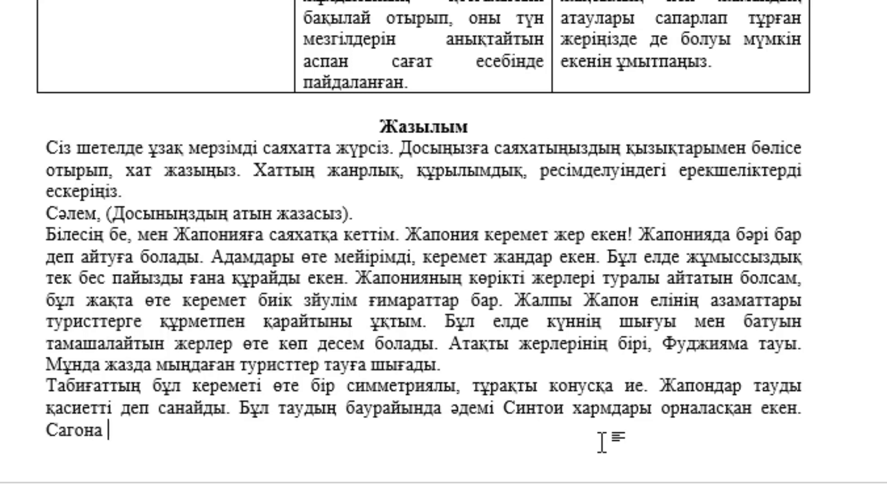
type(" бамбук")
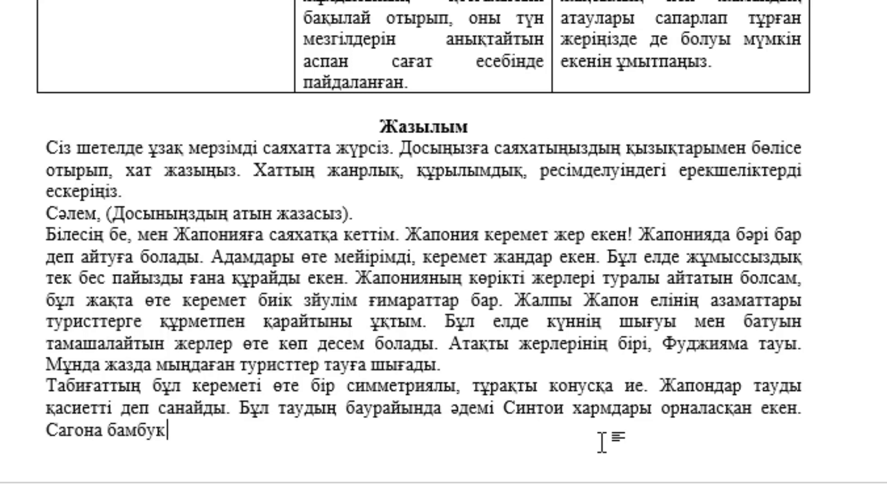
type(" тоғайы ")
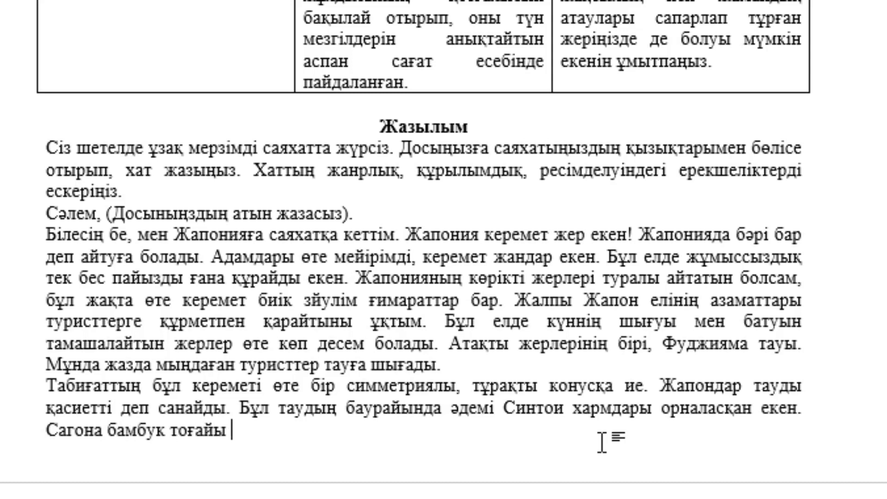
type("Араша")
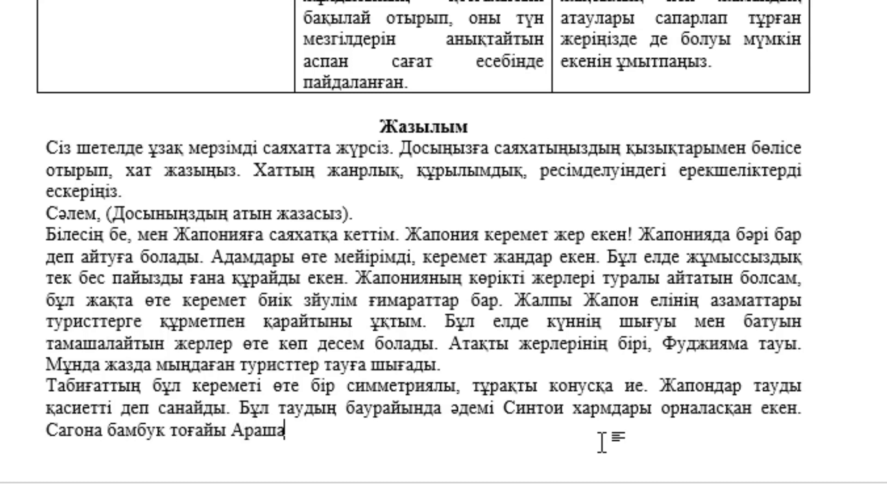
type("м")
key("BackSpace")
type("иям")
type("а тауы")
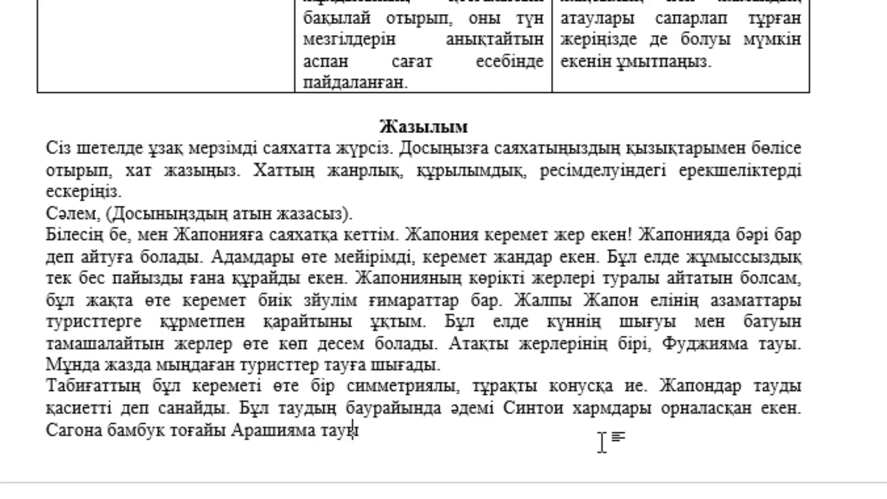
type("ның ете")
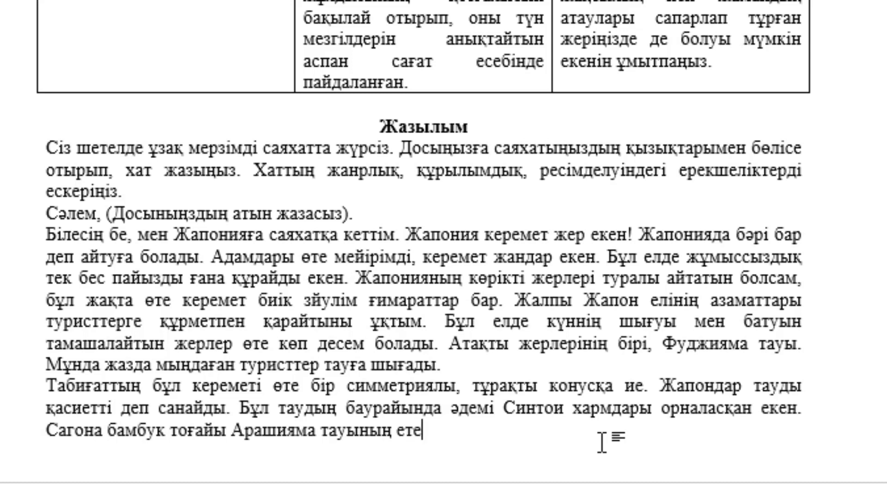
type("гіндегі ")
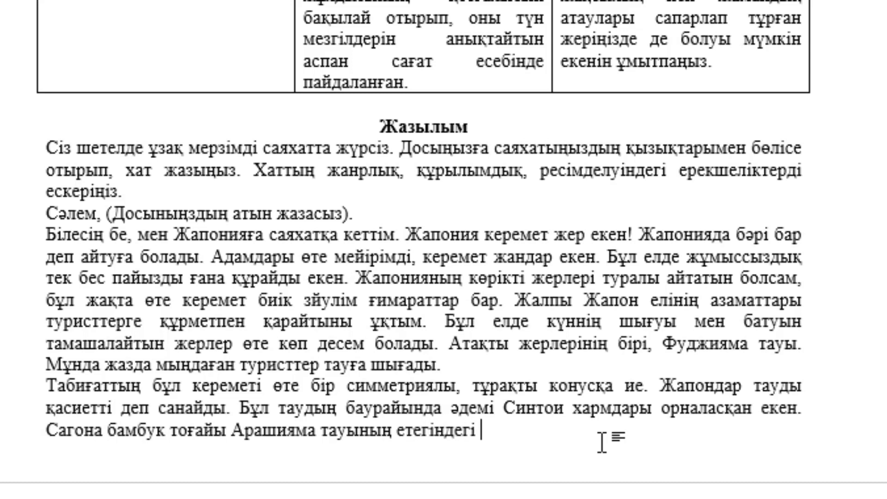
type("таңғаж")
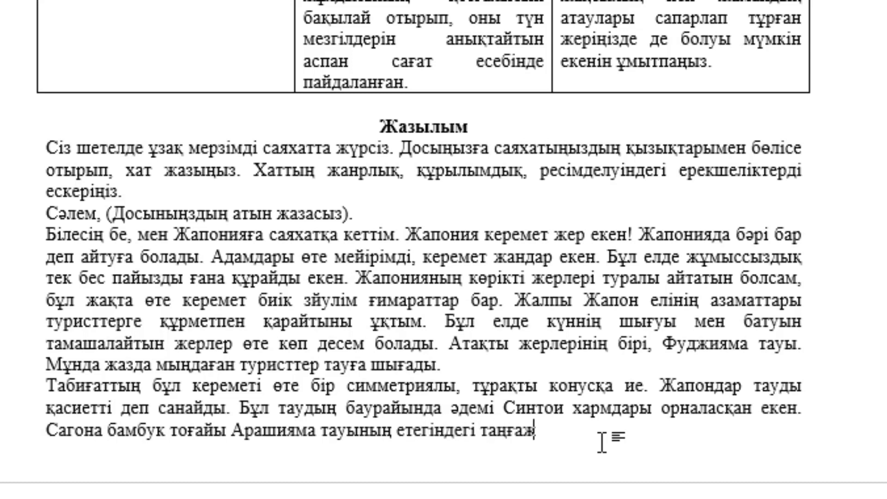
type("айып ")
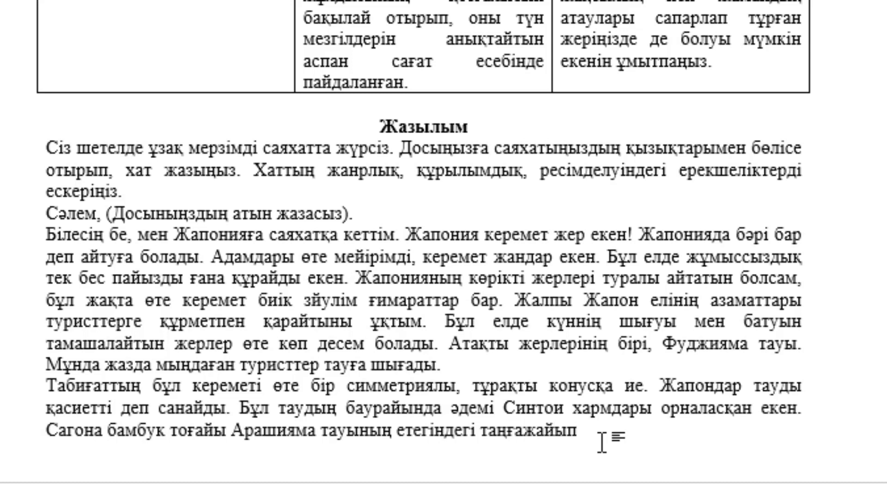
type("бам")
key("BackSpace")
key("BackSpace")
key("BackSpace")
key("ctrl+Left")
type("орнала")
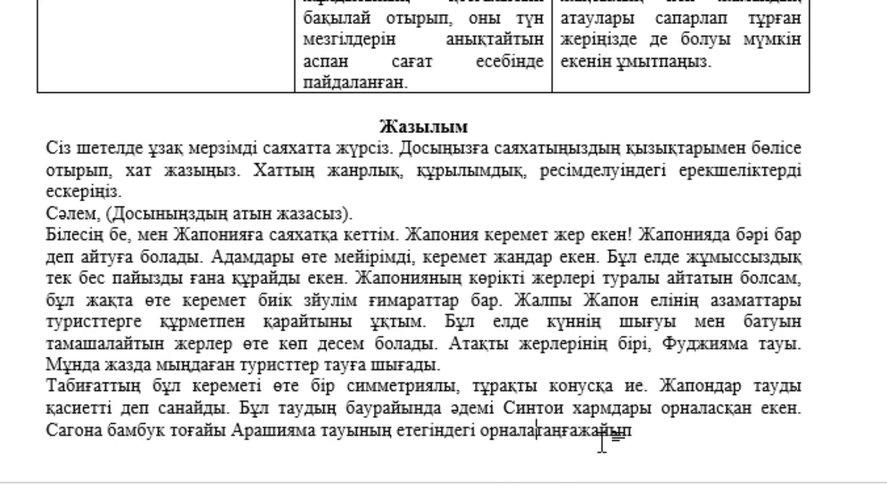
type("сқан")
key("End")
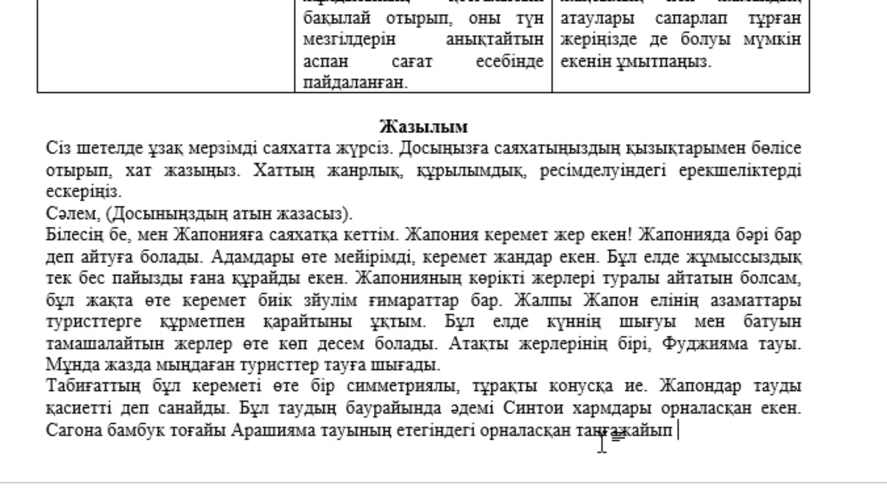
type("жер.")
Step: Add that slender bamboo lines a long alley and the grove covers 16 га
type("қ")
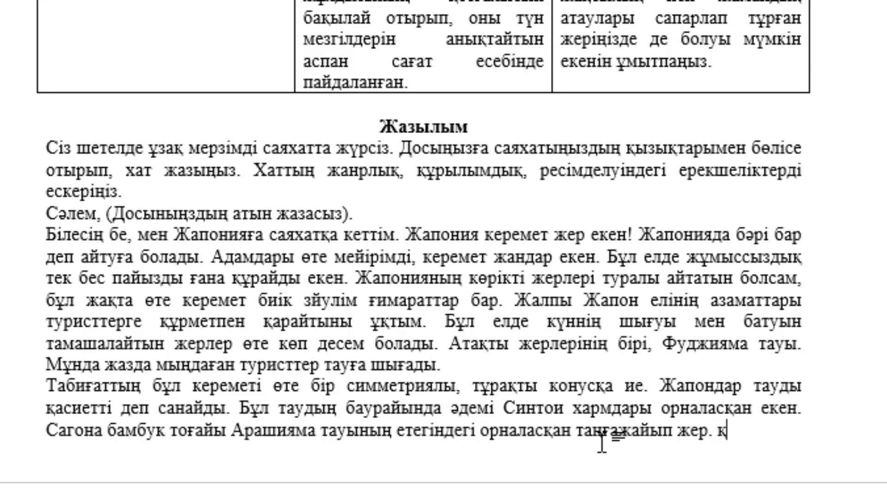
key("BackSpace")
type("ұзын ал")
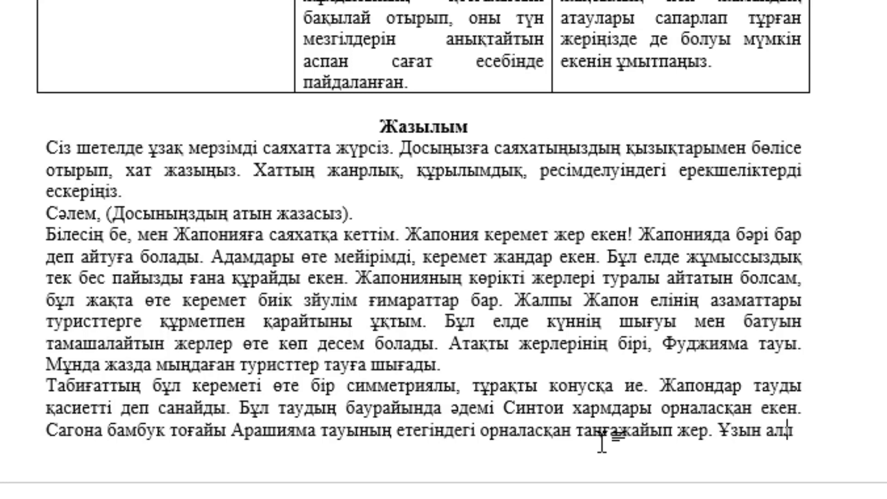
type("леяны")
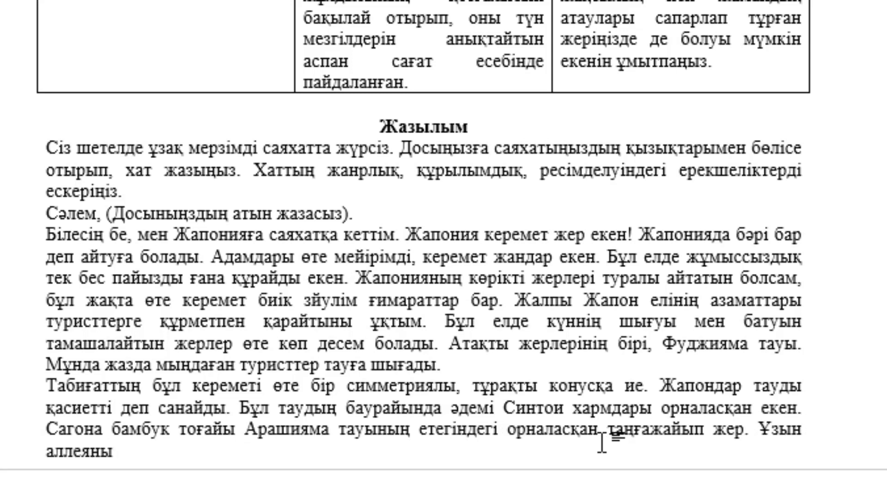
type(" ж")
type("іңішке")
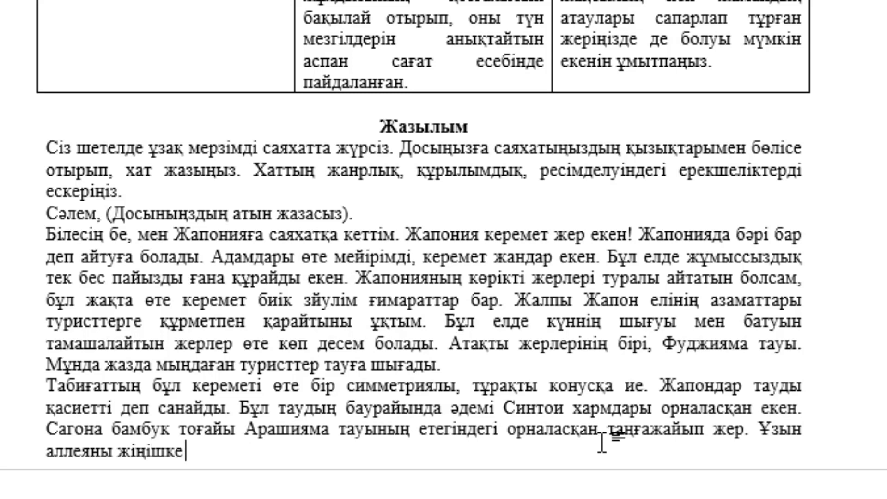
type(" бамбук")
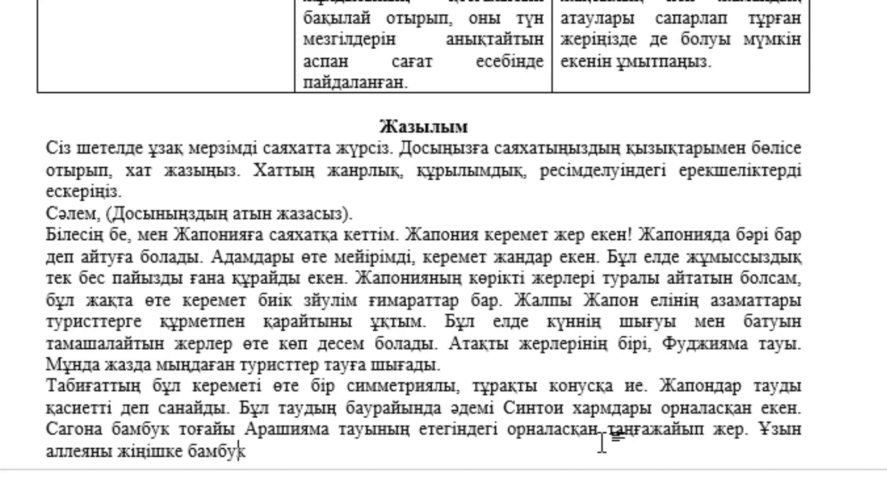
type(" ағашт")
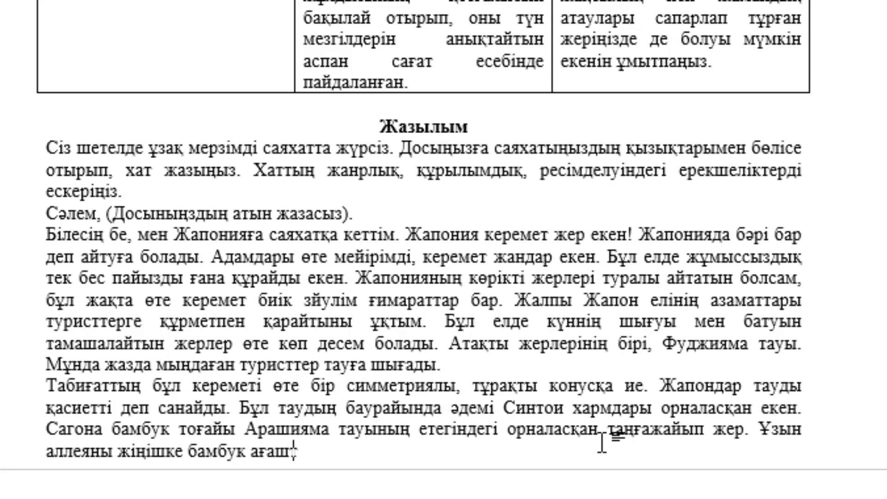
type("ары қо")
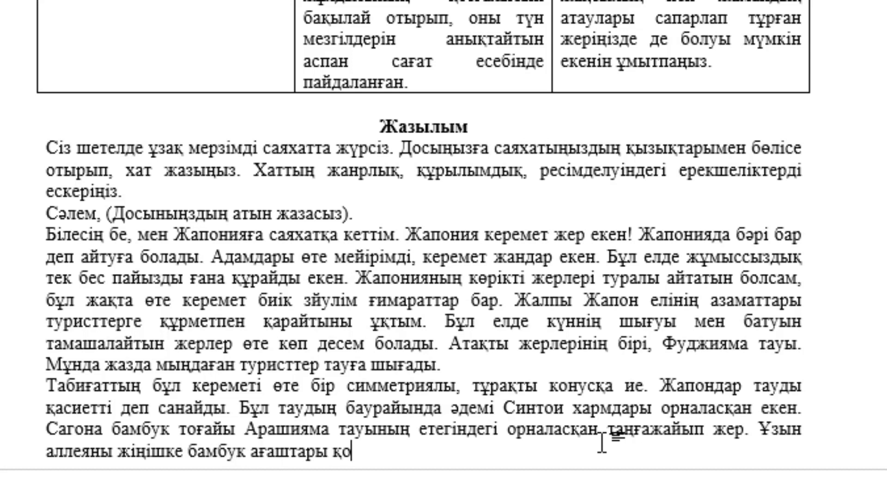
type("ршап тұр")
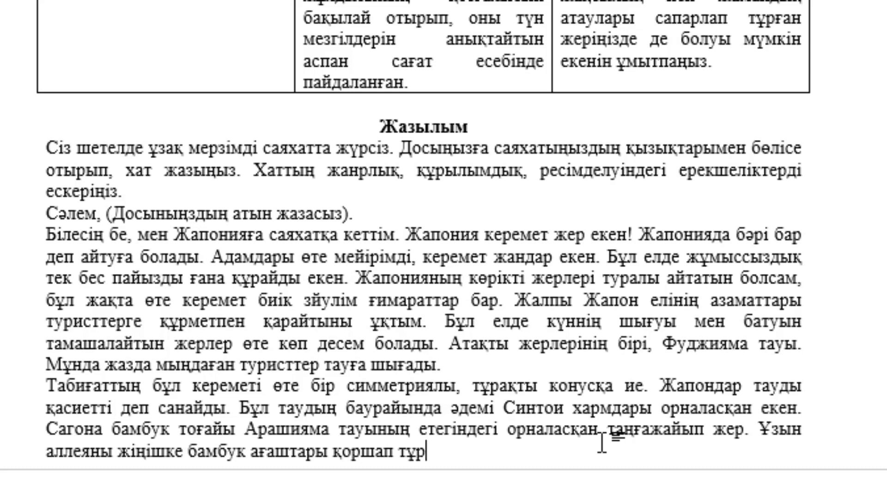
type(".")
type(" тоға")
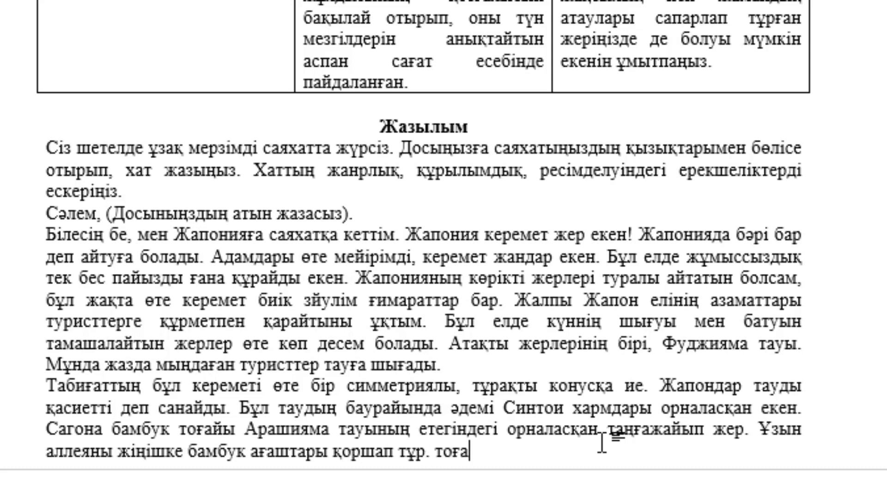
type("йдың ау")
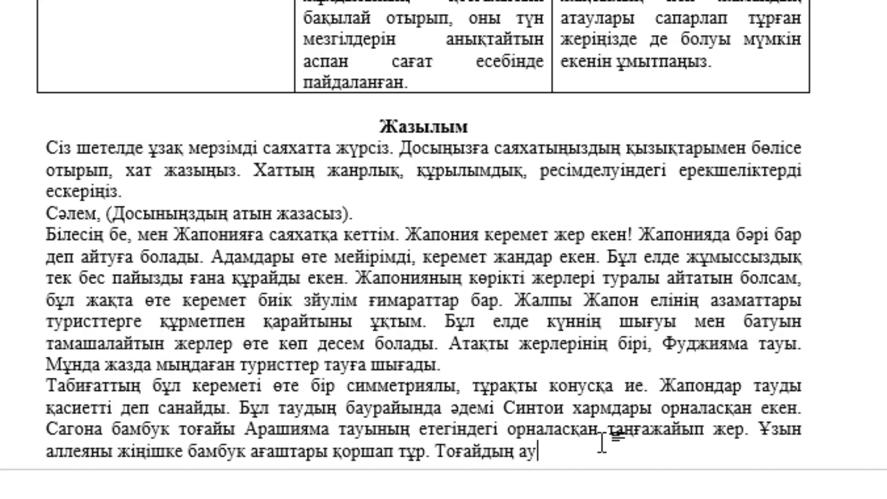
type("даны ")
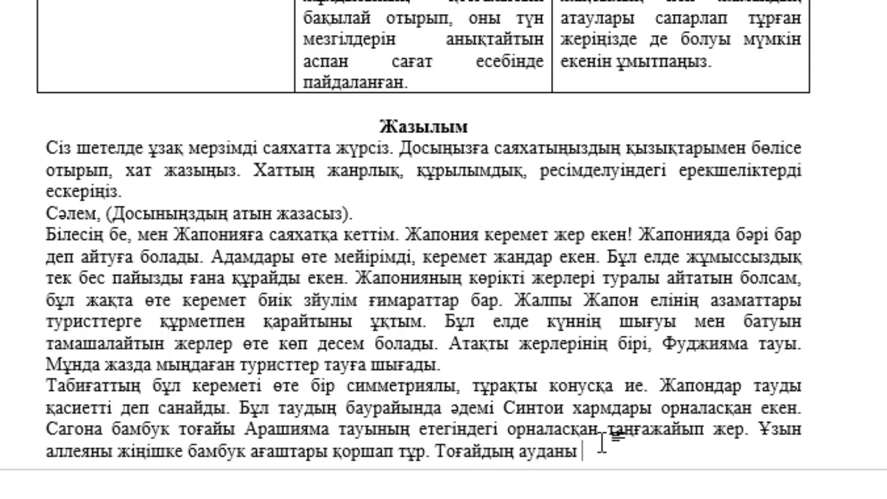
type("- ")
type("1")
type("6 га7")
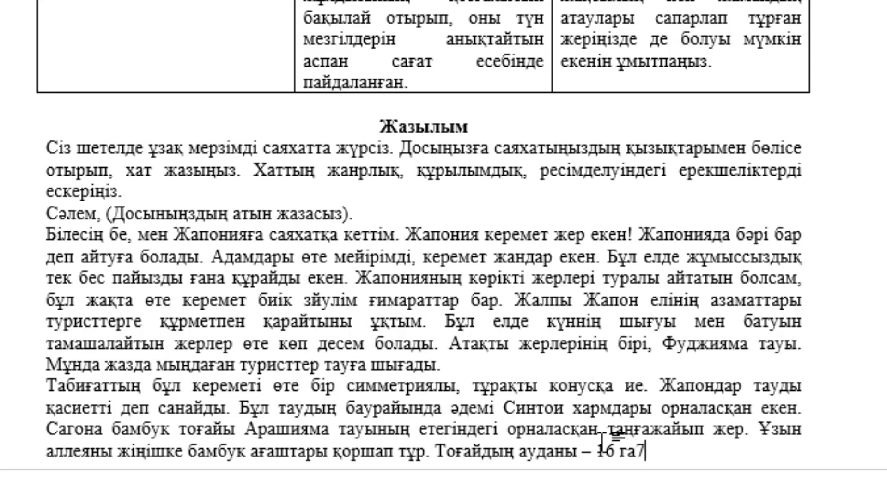
key("BackSpace")
type(".")
Step: Begin 'Әр жапондық үшін қасиетті орын Тодай Джи ғибадатханасы'
type("Ә")
type("р жапонд")
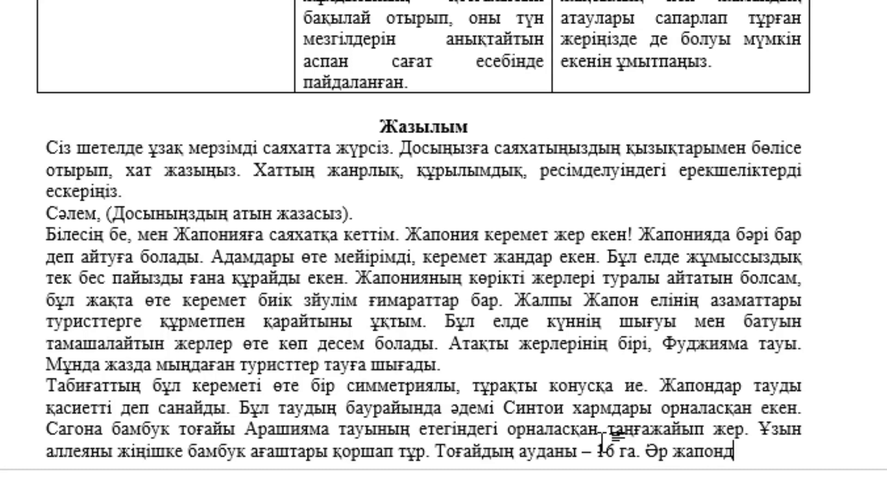
type("ық үшін ")
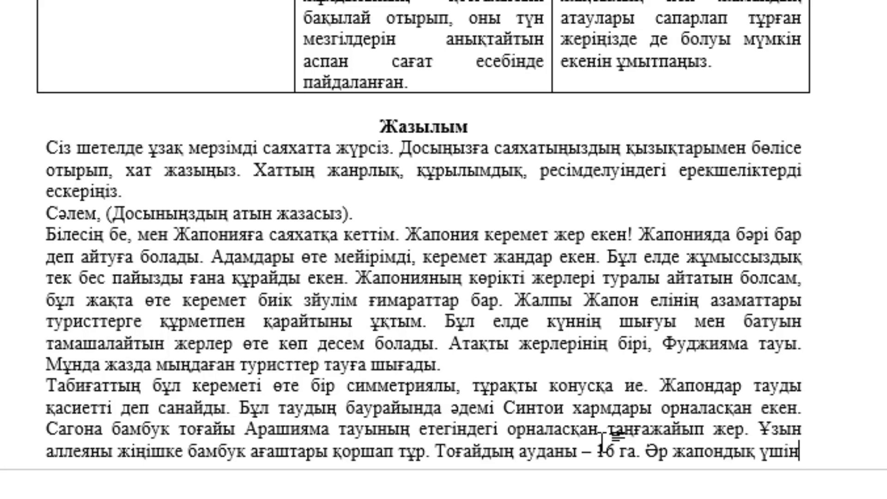
type("қ")
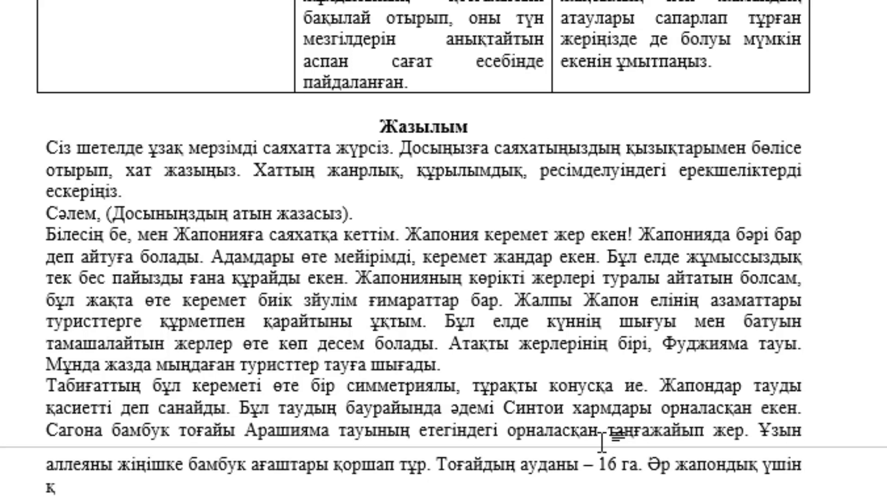
type("ас")
type("ет")
key("BackSpace")
key("BackSpace")
type("иетіт")
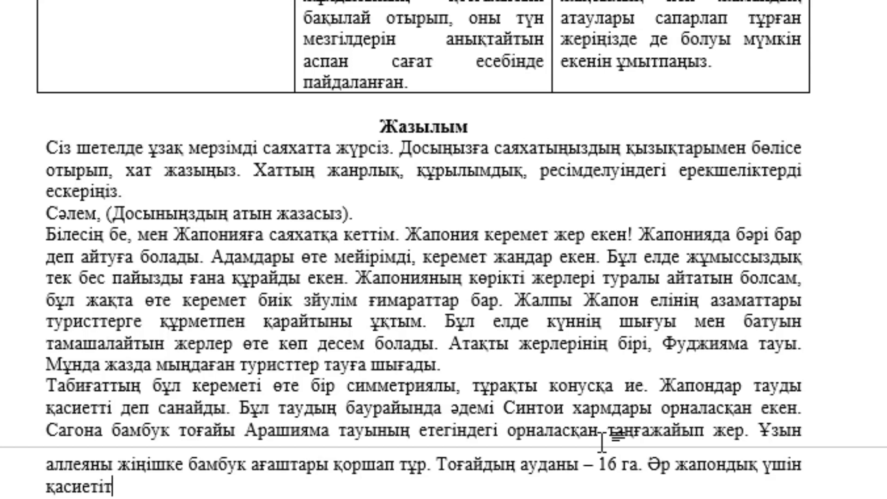
type(" орын ")
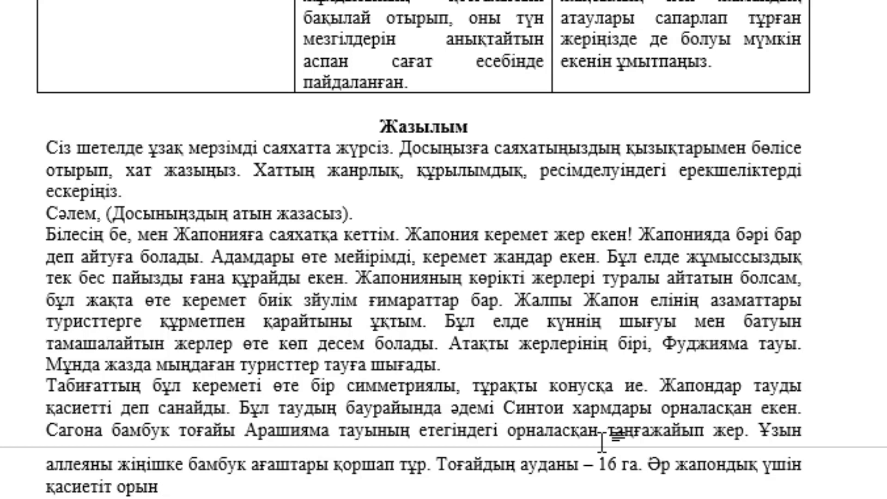
type("Тодай ")
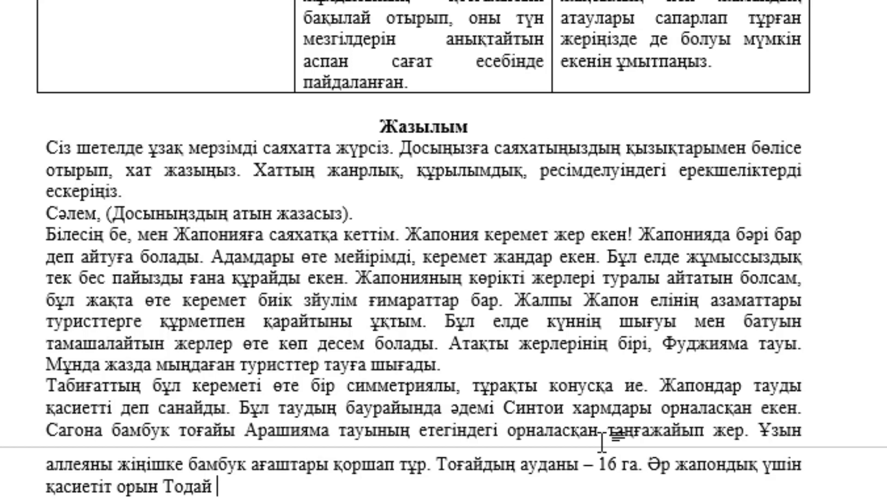
type("Джи ғ")
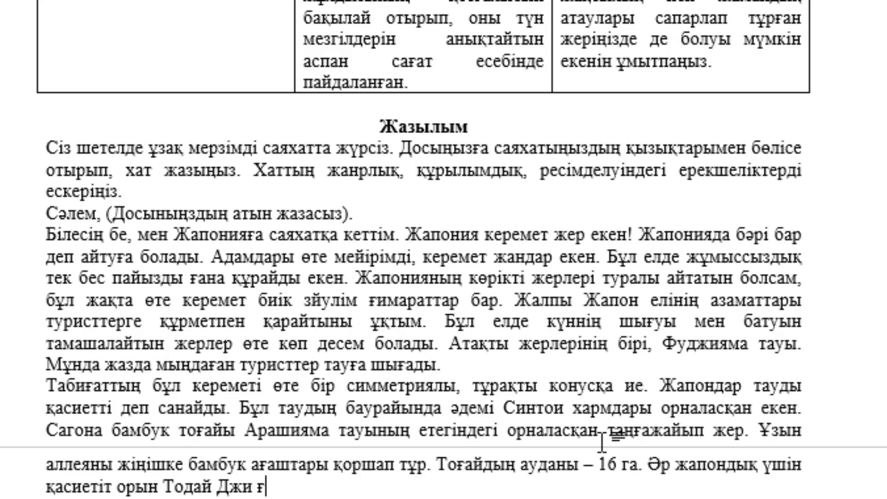
type("ибадат")
key("BackSpace")
type("дат")
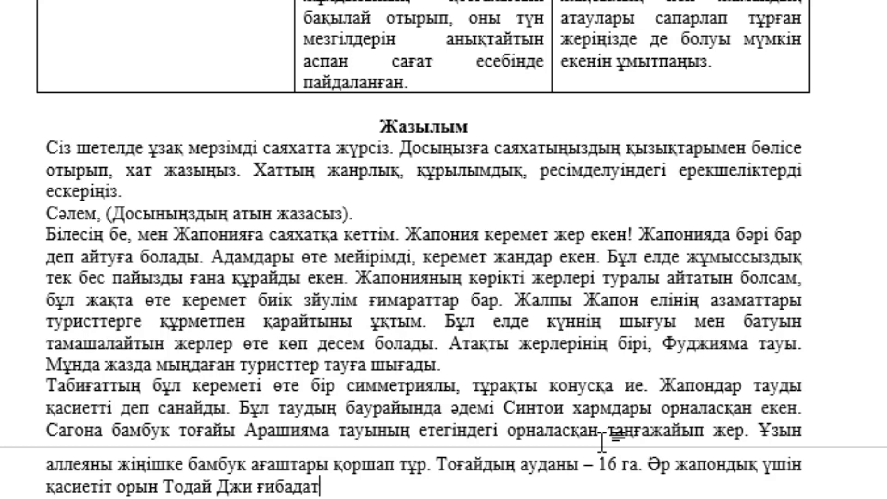
type("ханасы")
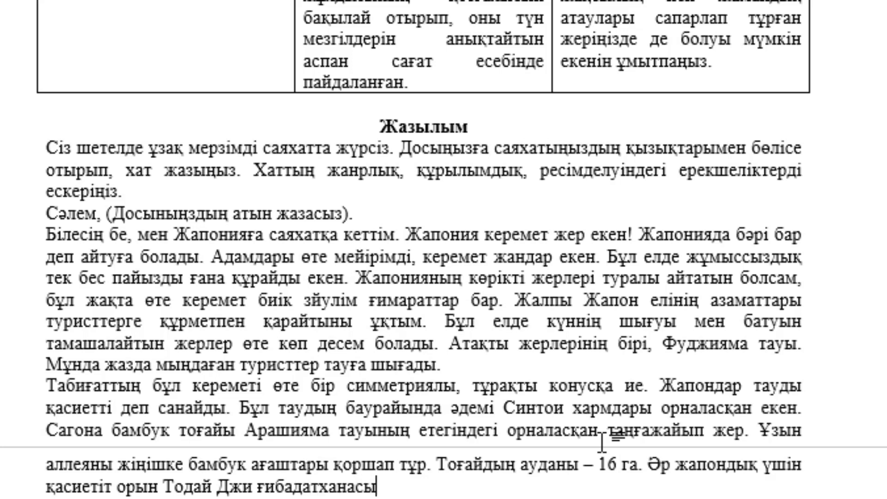
Step: Add that Todai-ji is the world's largest wooden structure with a Buddha at its centre
scroll(603, 444, "down", 1)
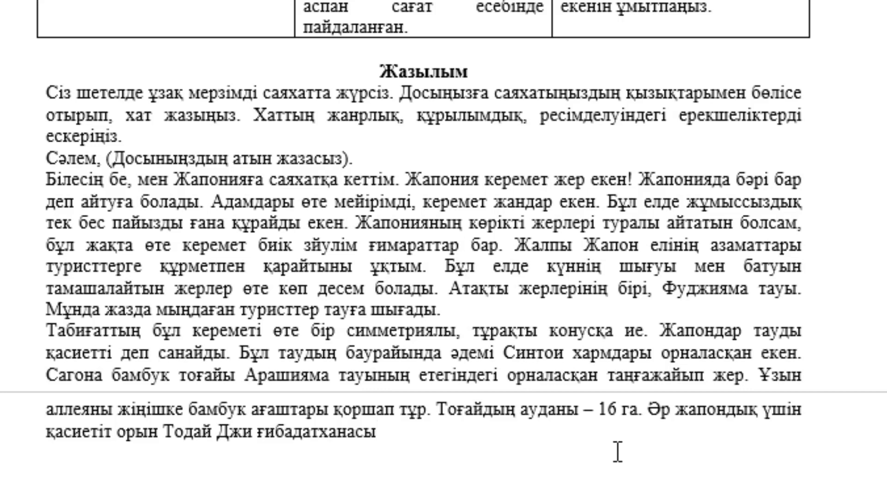
type("ө")
key("BackSpace")
type("- ә")
type("лемдегі")
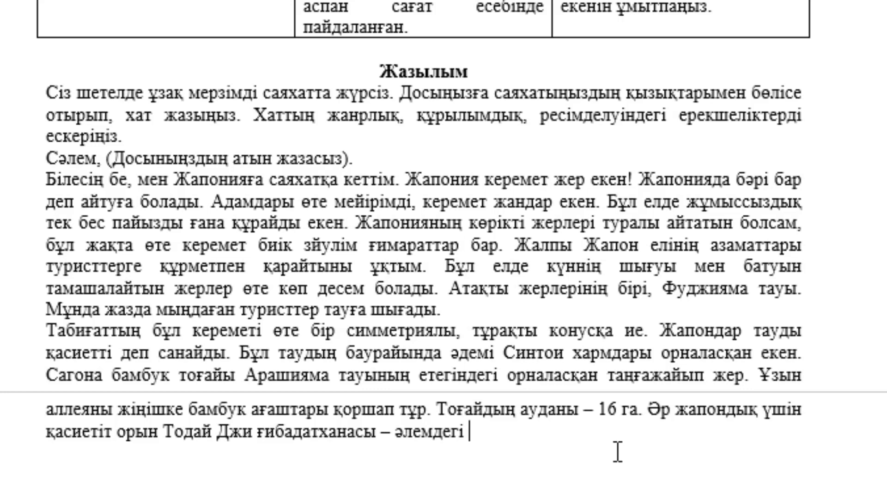
type(" ең ")
type("үлкен ")
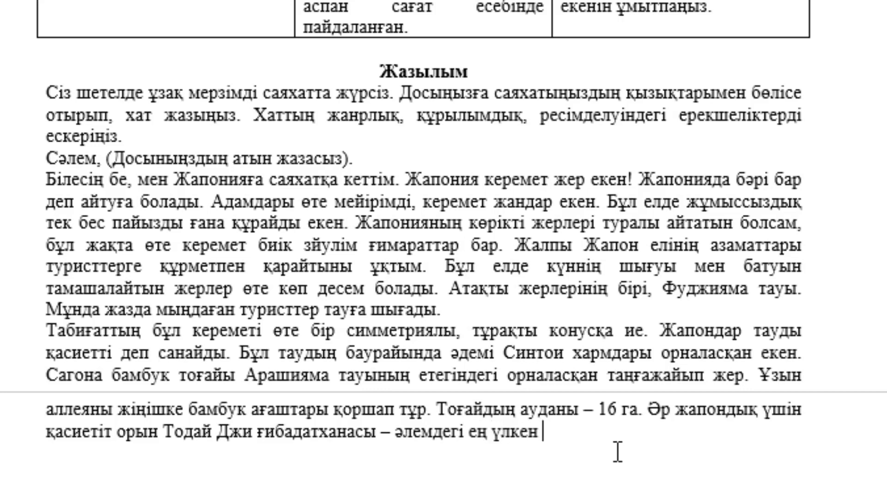
type("ағаш құ")
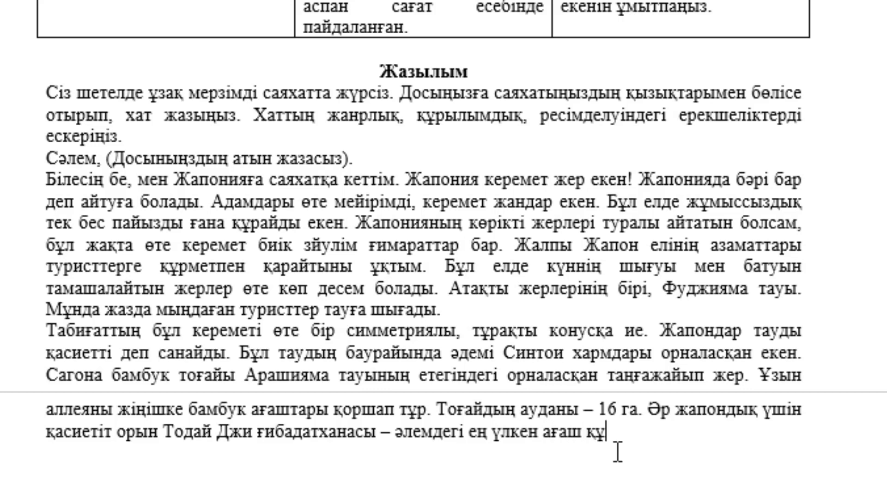
type("рылы")
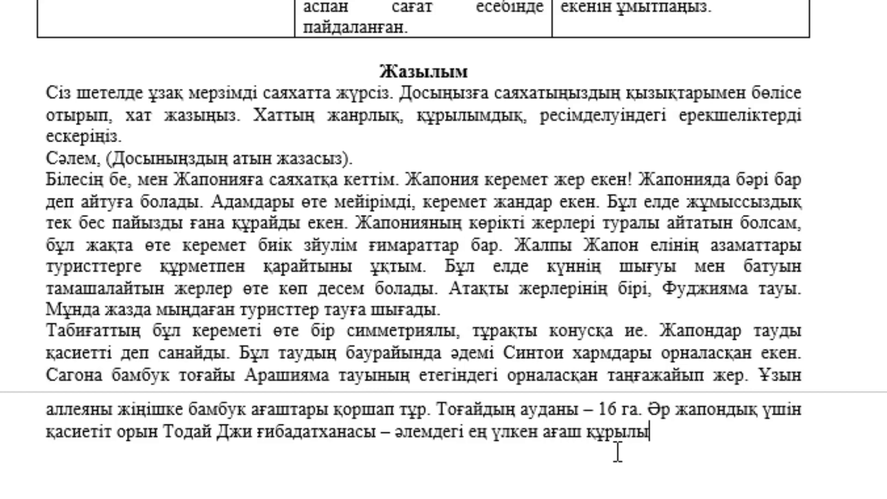
type("м, ")
type("ал з")
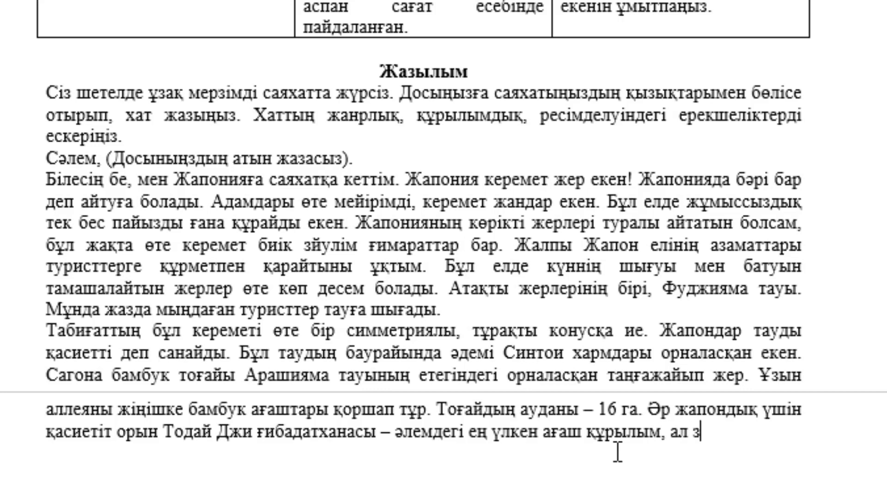
type("әу")
type("лім ғи")
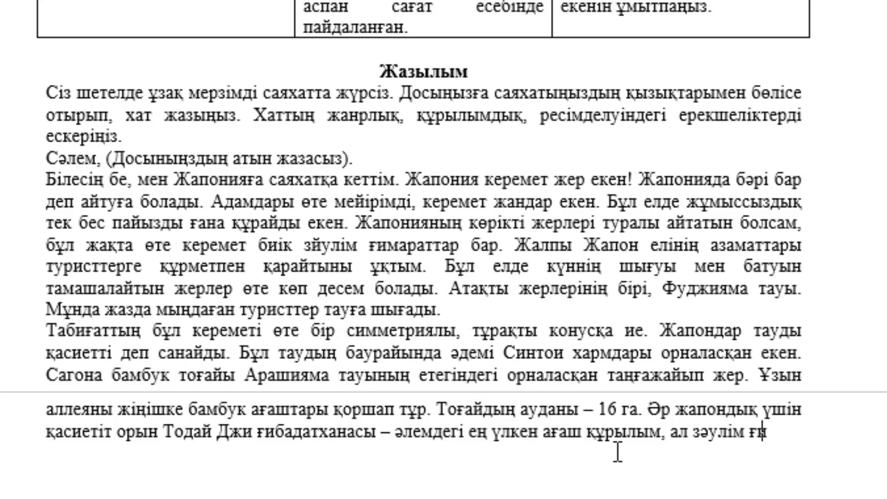
type("маратты")
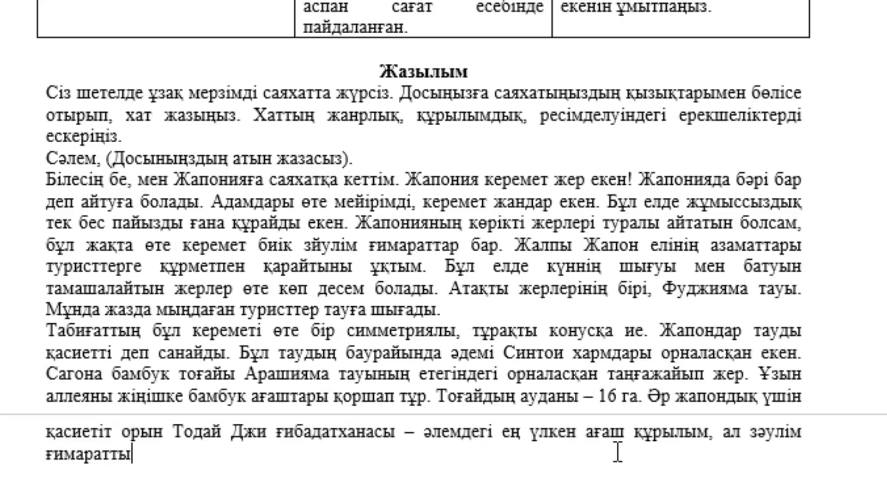
type("ң ортасынд")
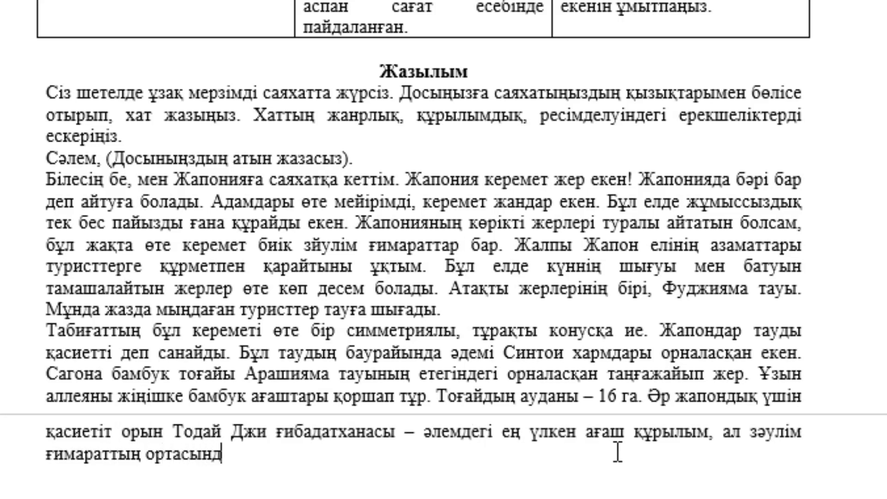
type("а Б")
type("дда тұр")
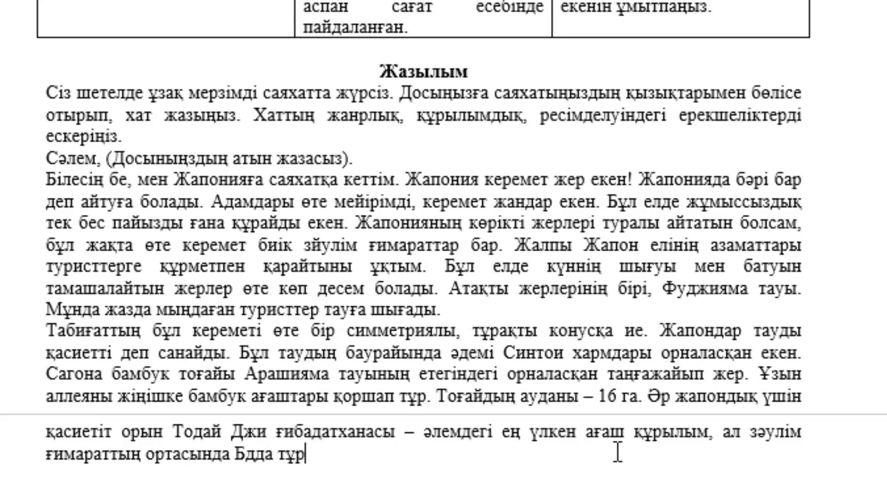
type(".")
Step: Add that deer roam near the shrine and begin the sakura blossom sentence
type(" қасиет")
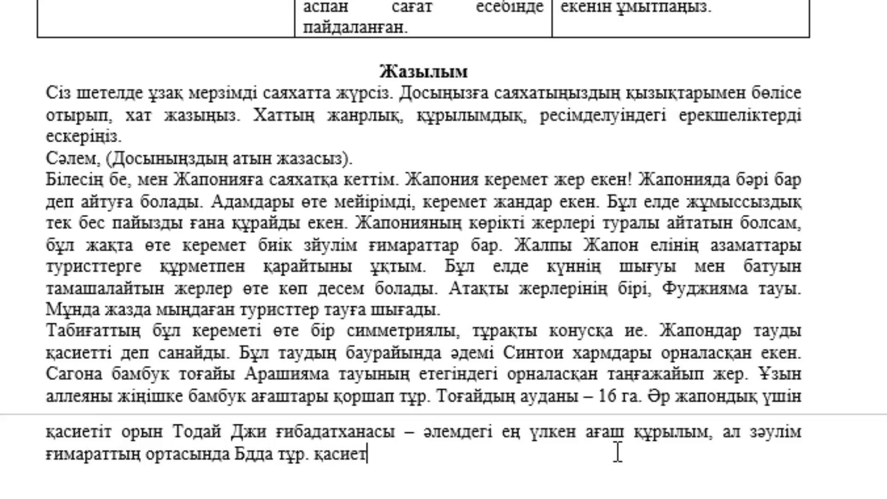
type("ті ор")
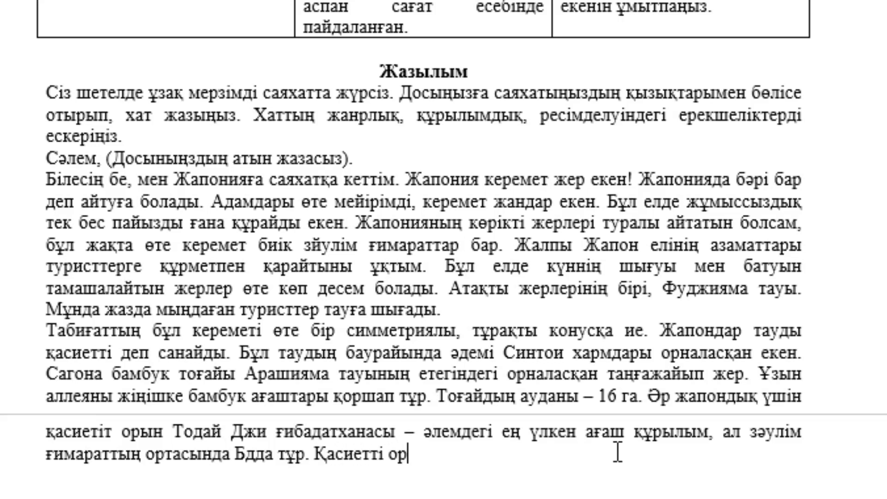
type("ынның ағнал")
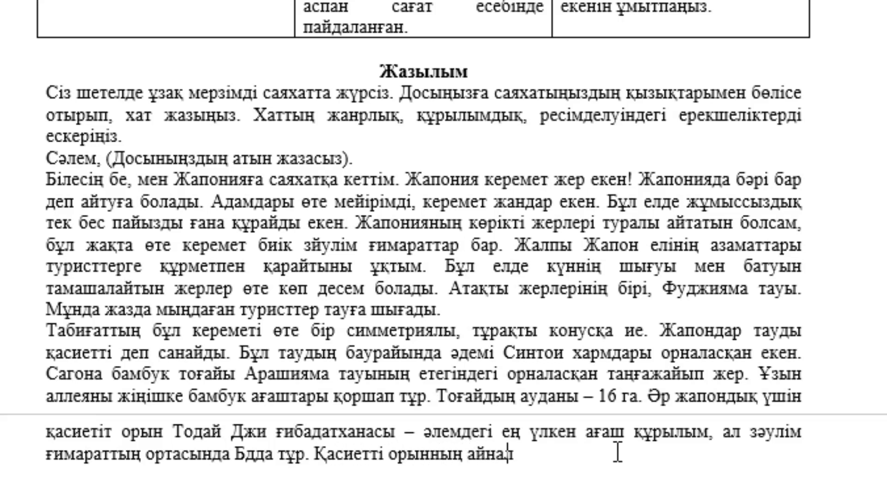
type("асында ж")
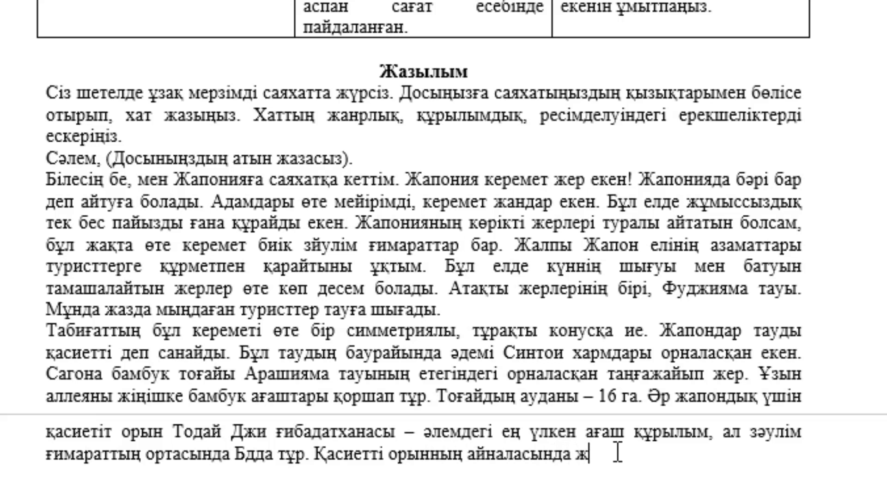
type("үргенде ")
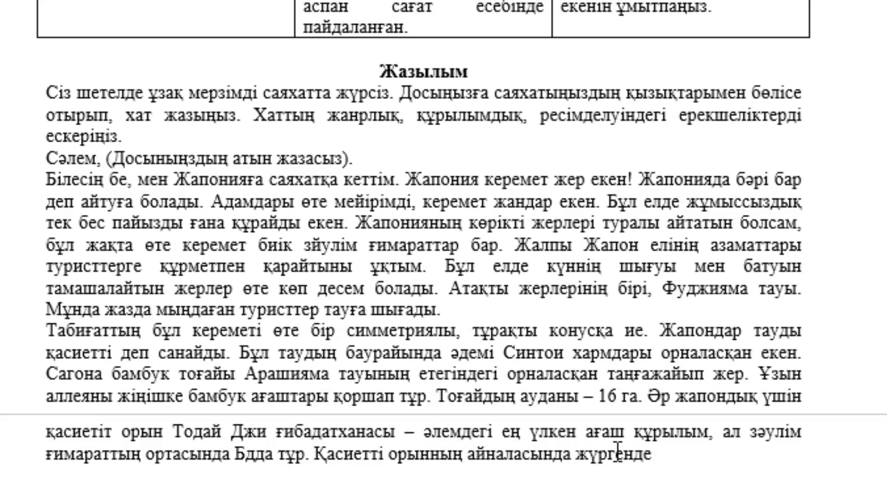
type("бұң")
key("BackSpace")
type("ғыны көз")
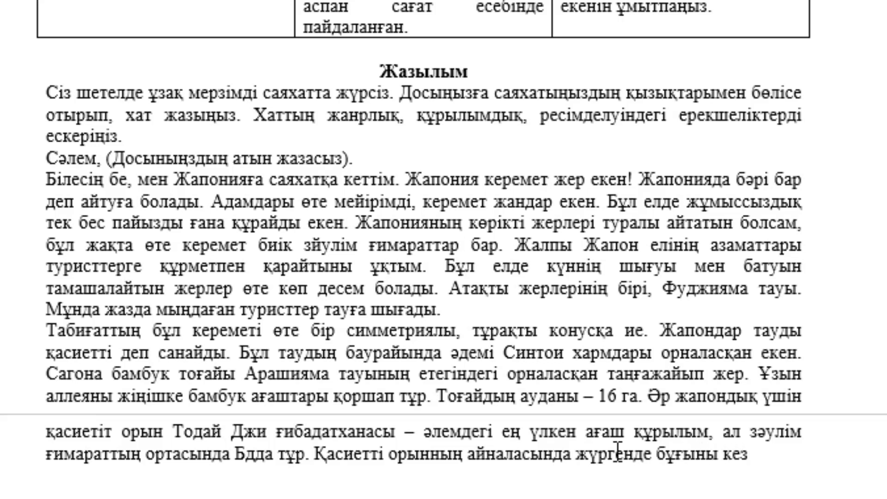
type("дест")
type("іруге болады")
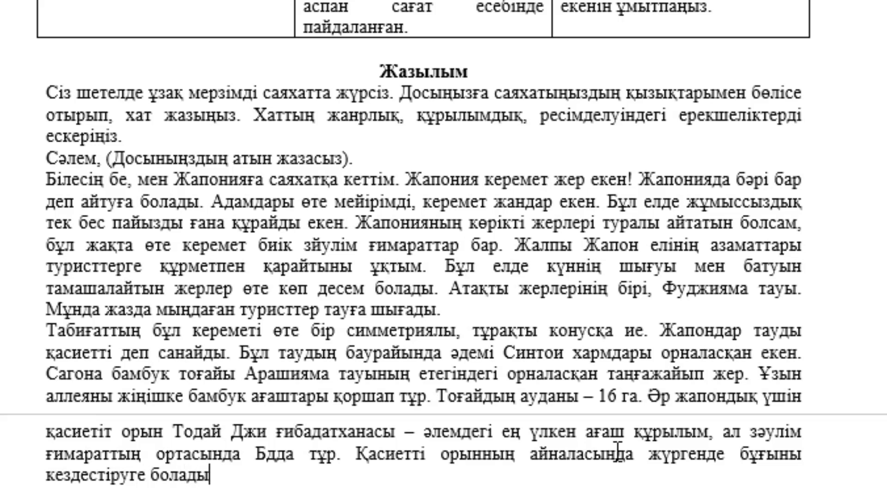
type(".")
type(" Ж")
type("апонияда")
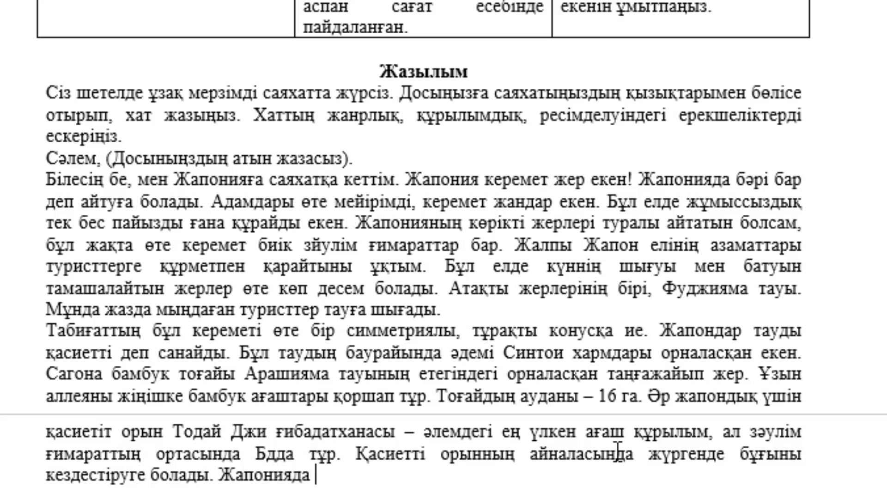
type(" «саку")
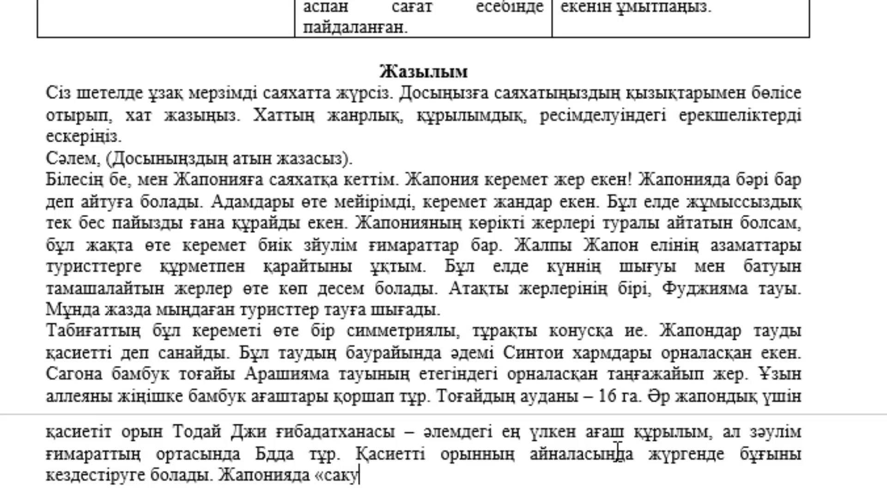
type("ра» ")
type("ағашы бар")
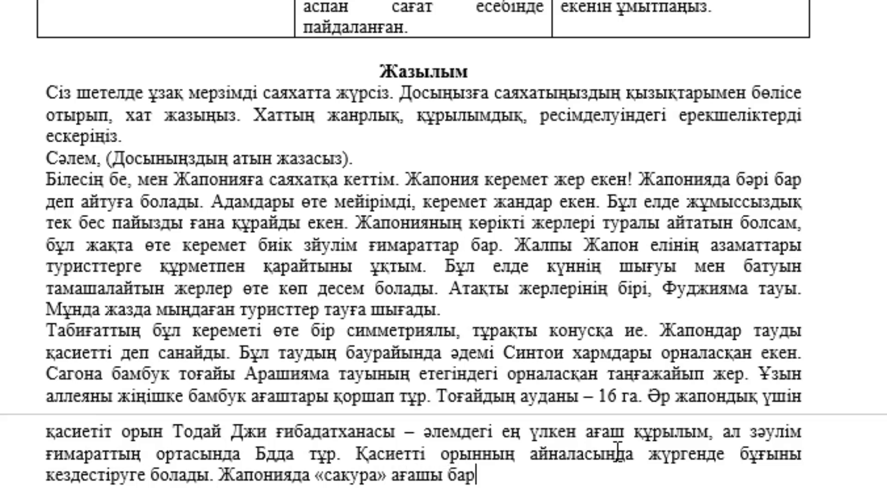
type(", ")
type("о")
type("ның ")
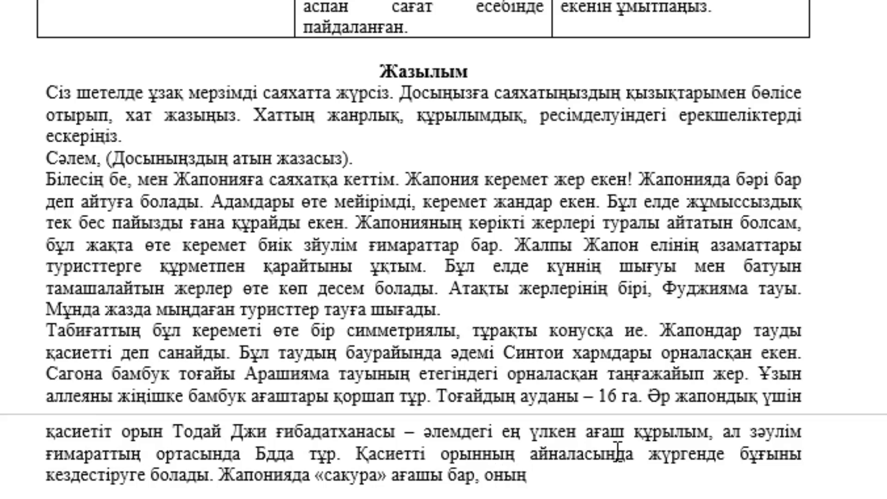
type("гүлдену")
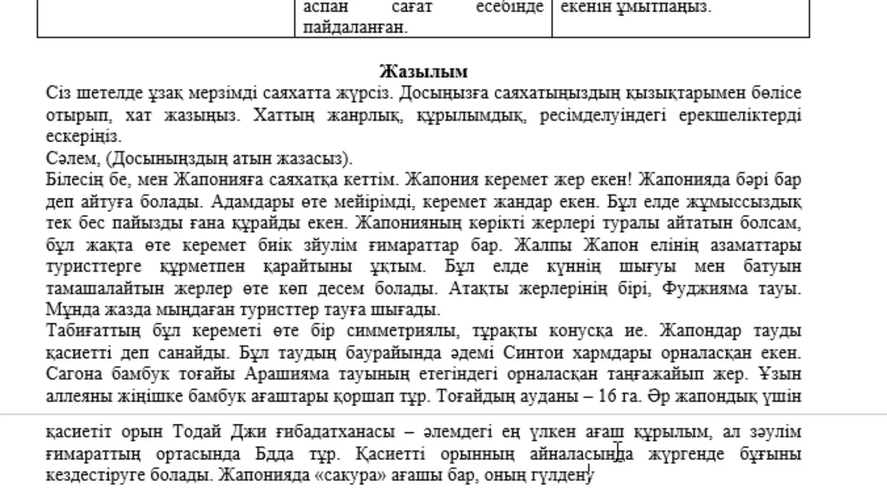
type("іне түс")
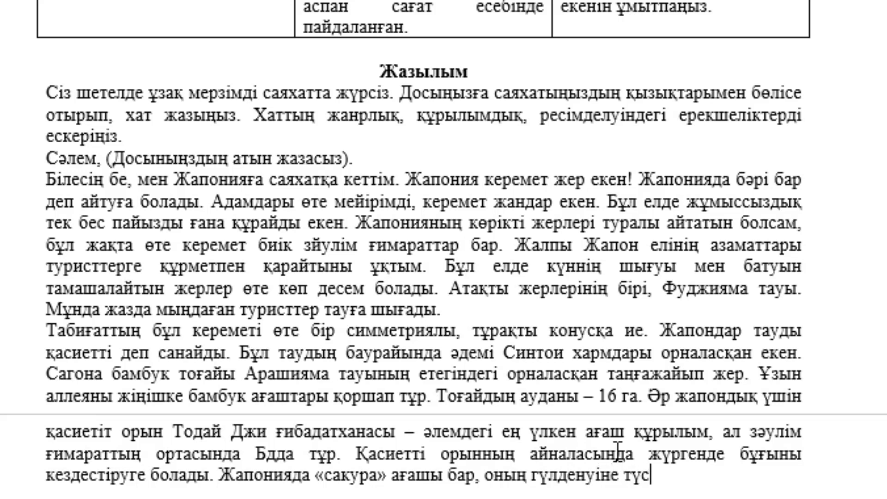
type("сең қ")
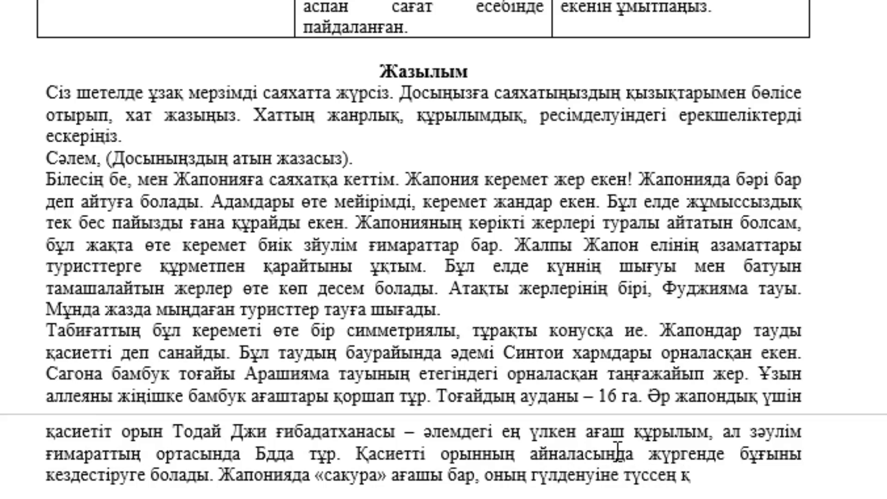
type("аланың ғ")
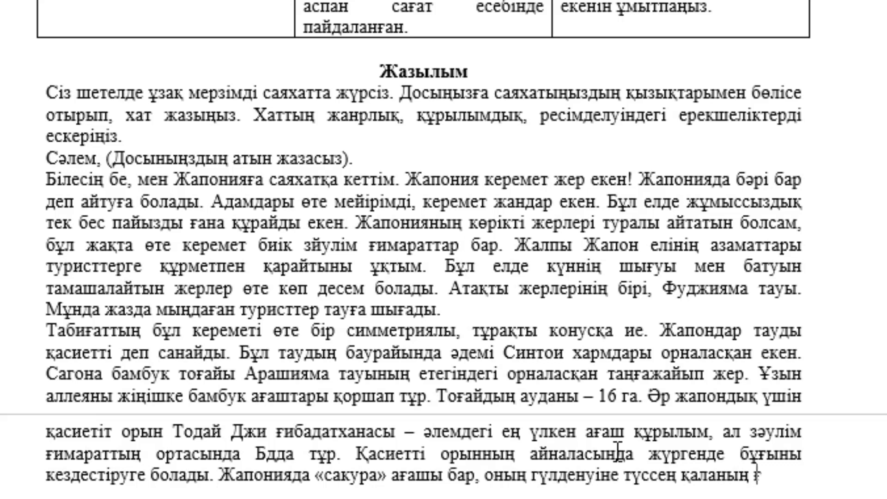
type("ажап түск")
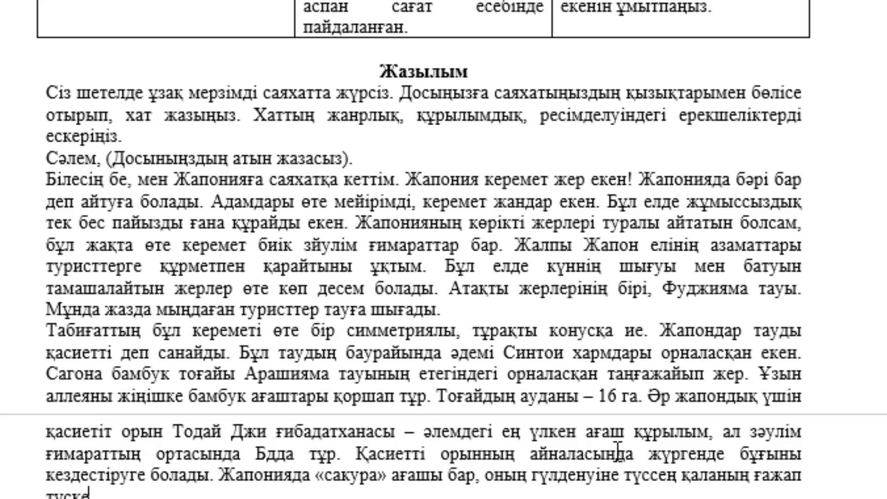
type("е енгенін")
type(" керуге")
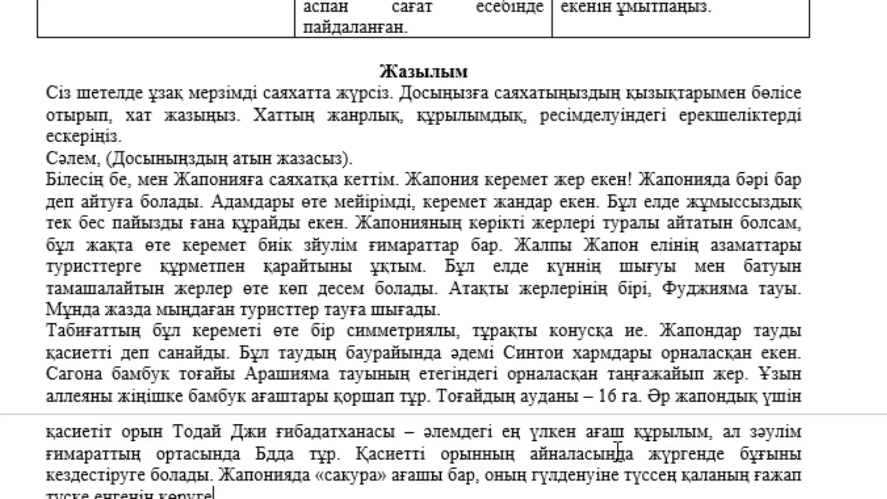
type(" болады")
Step: Add that sakura is a cherry tree, then the closing 'Міне, достым…' promising more stories
scroll(443, 249, "down", 1)
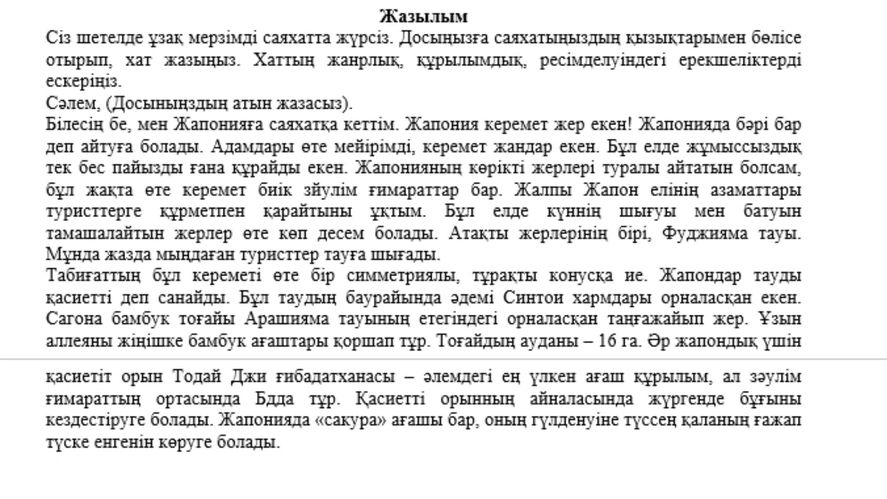
type("сакура")
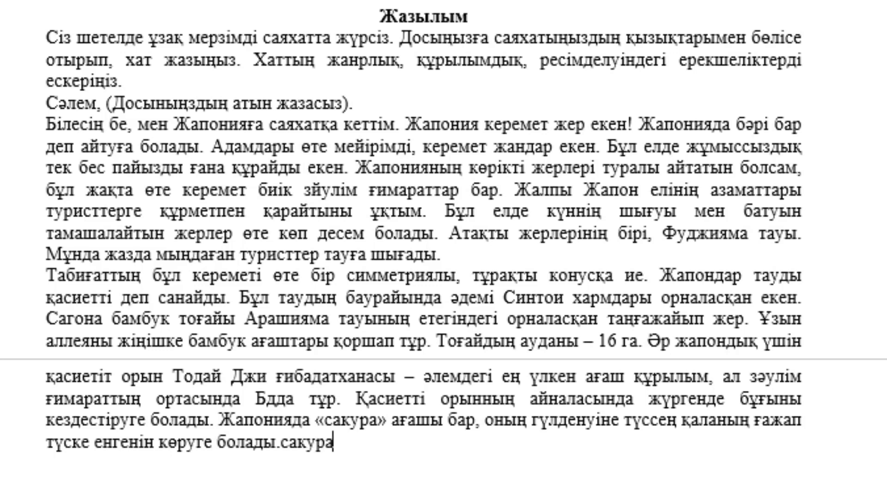
type(" бұл ")
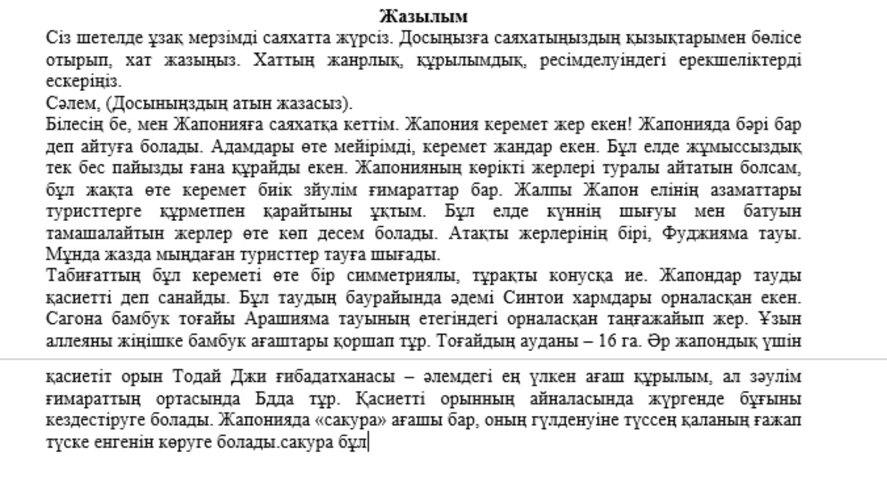
type("біздеге ш")
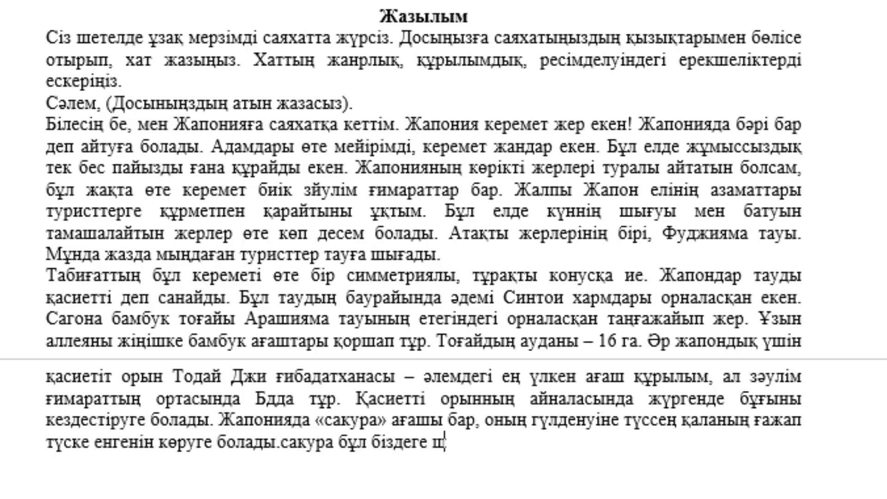
type("ие ағаш")
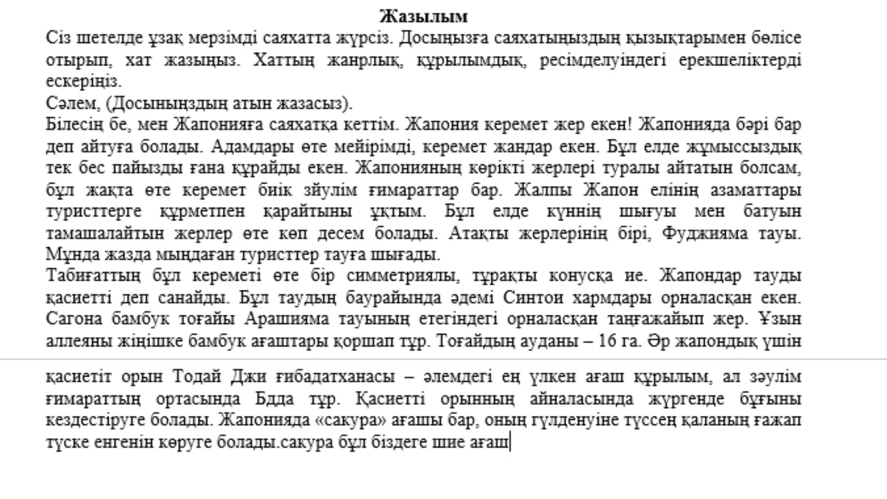
type("ы деуге б")
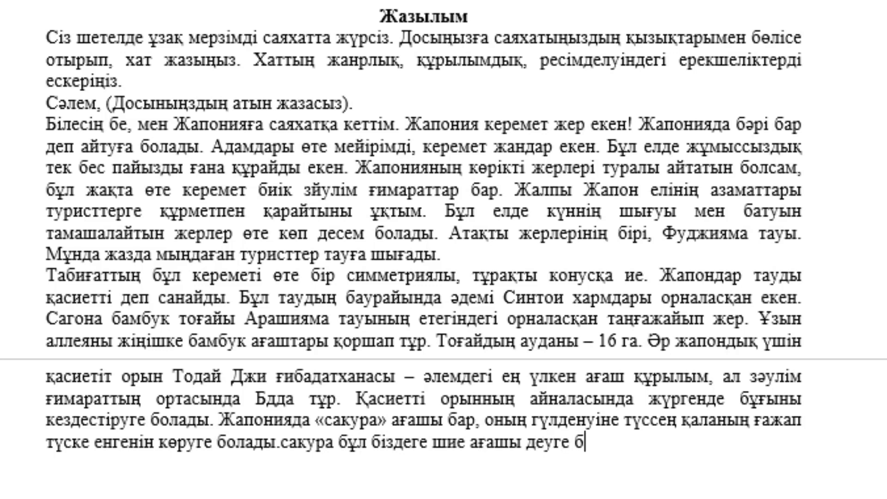
type("олады.")
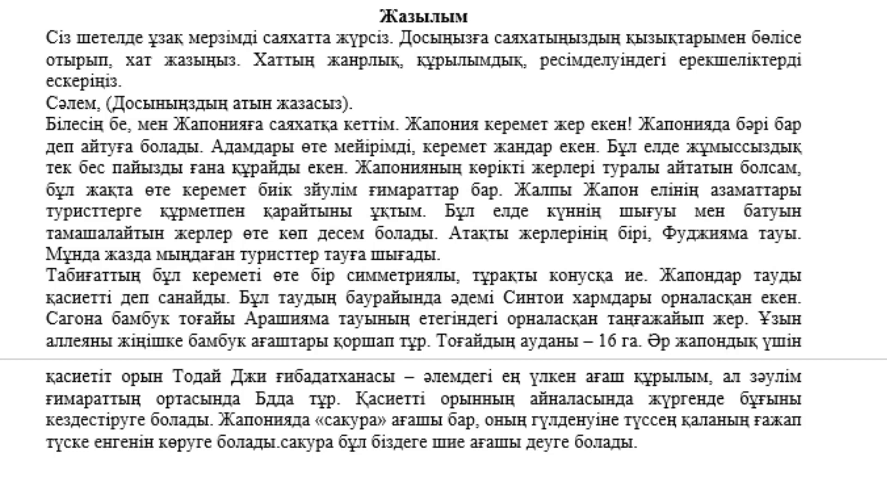
type("міне")
type("?")
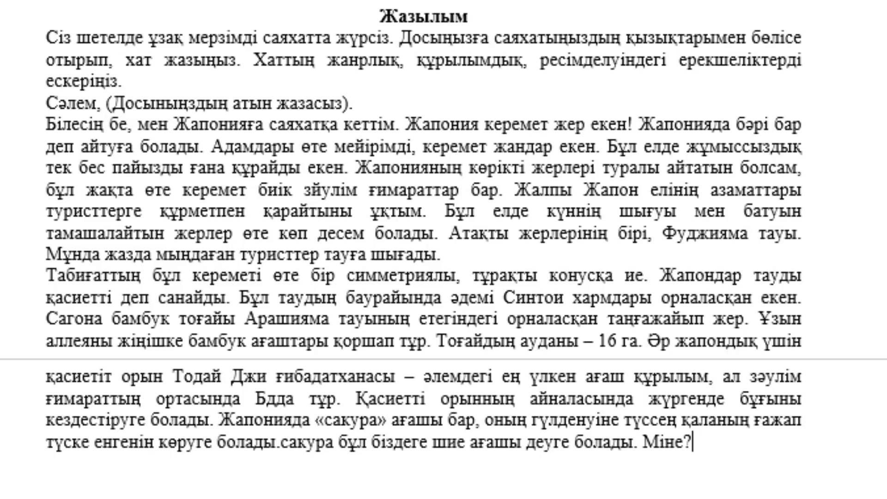
key("BackSpace")
type(", дос")
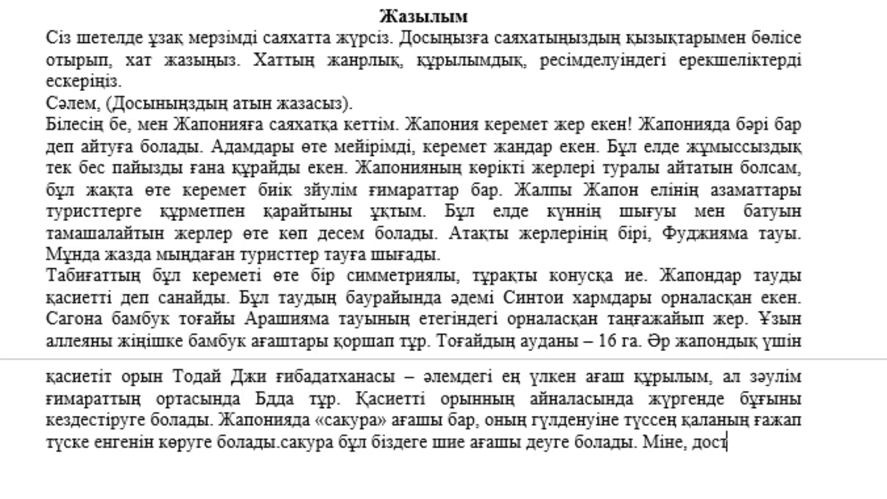
type("тым")
type("менің ")
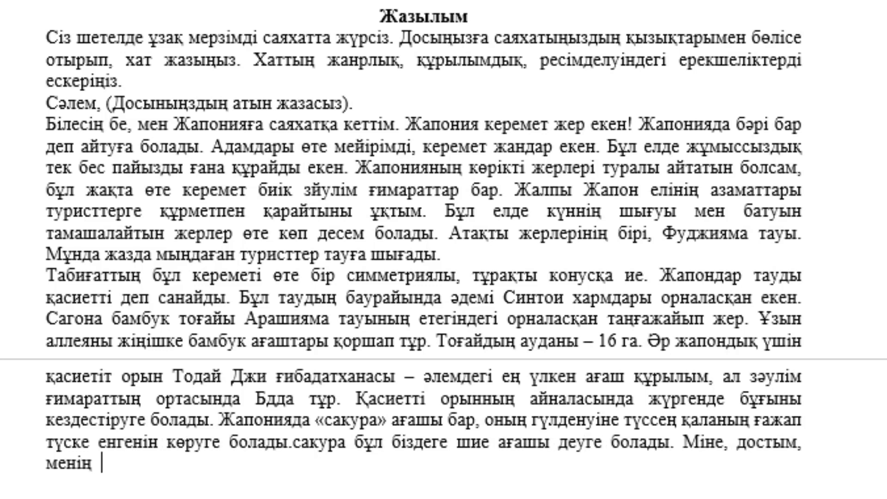
type("көрген")
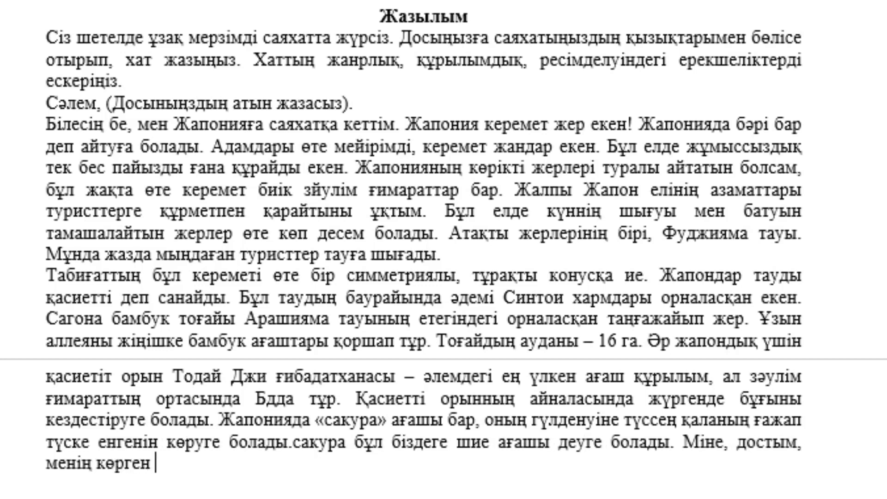
type("қызықтарым ")
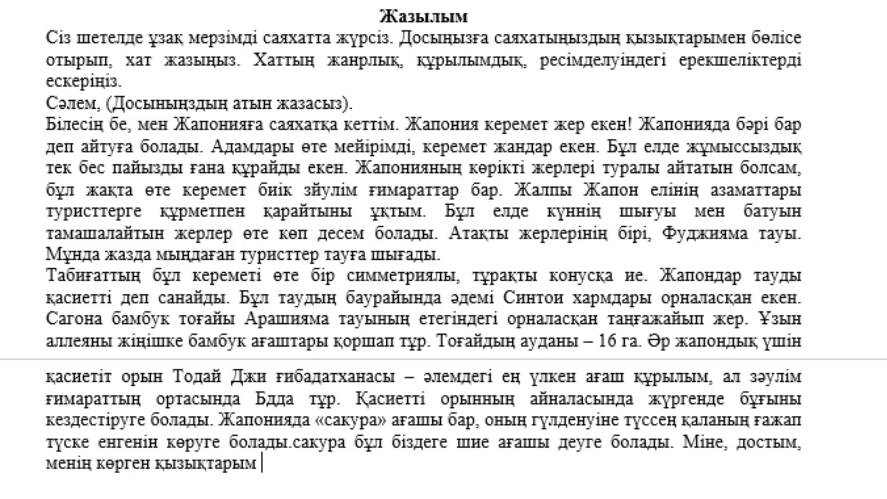
type("осындай.")
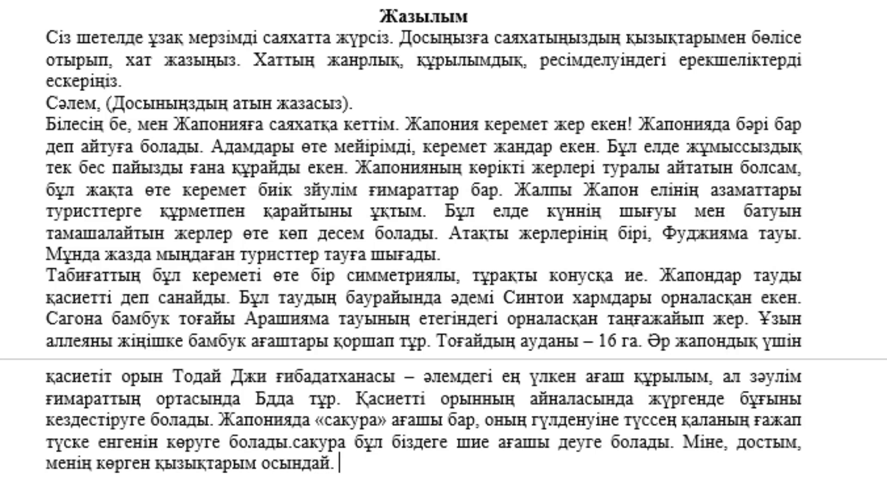
type("егер ")
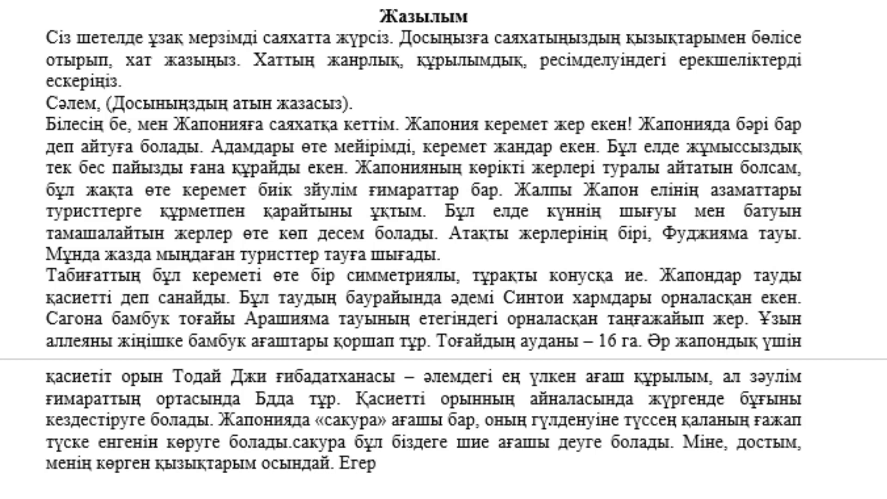
type("саған қ")
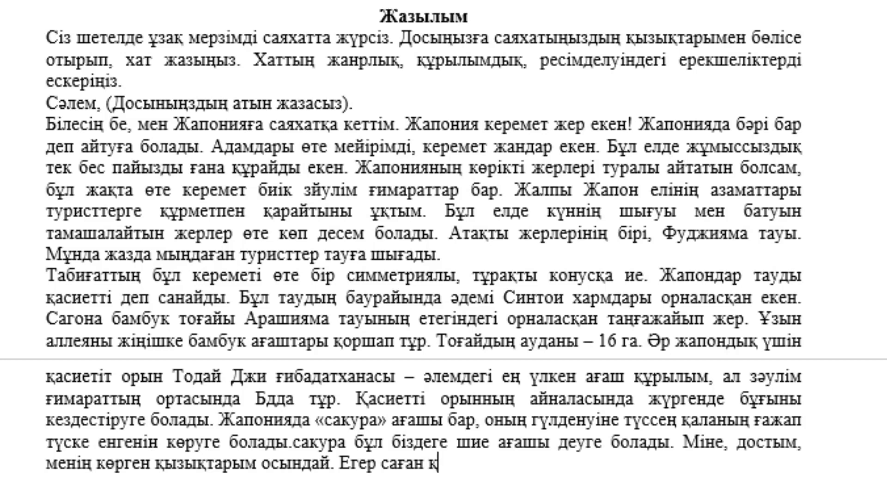
type("ызы")
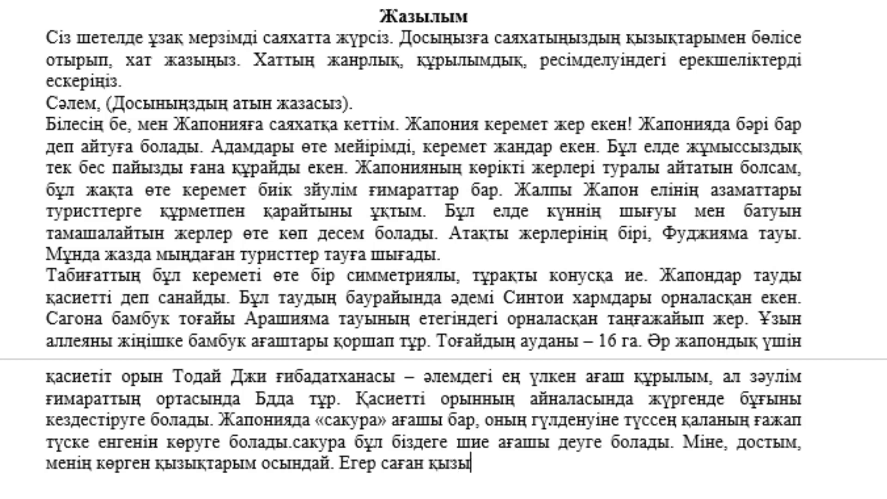
type("қ болса,")
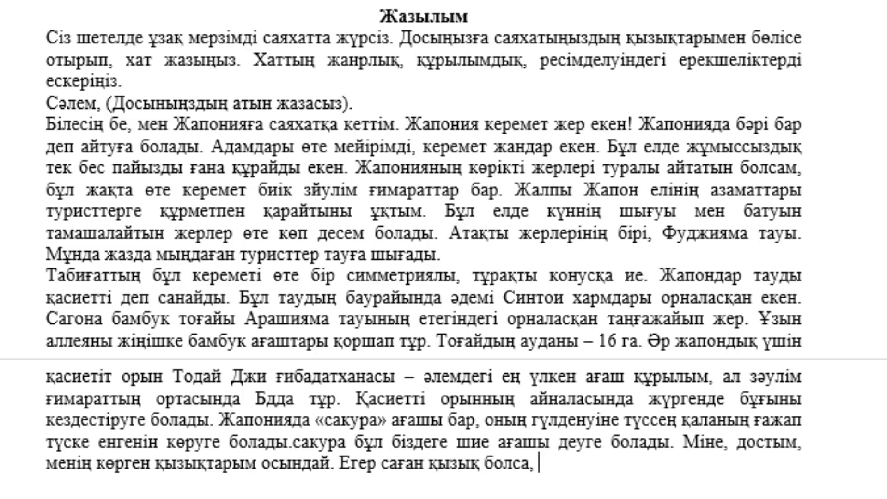
type("тағы бі")
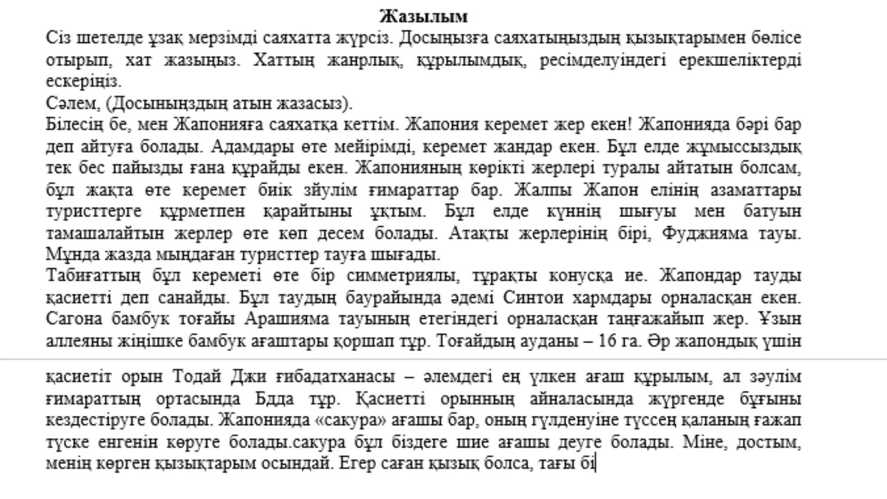
type("рде басқа ")
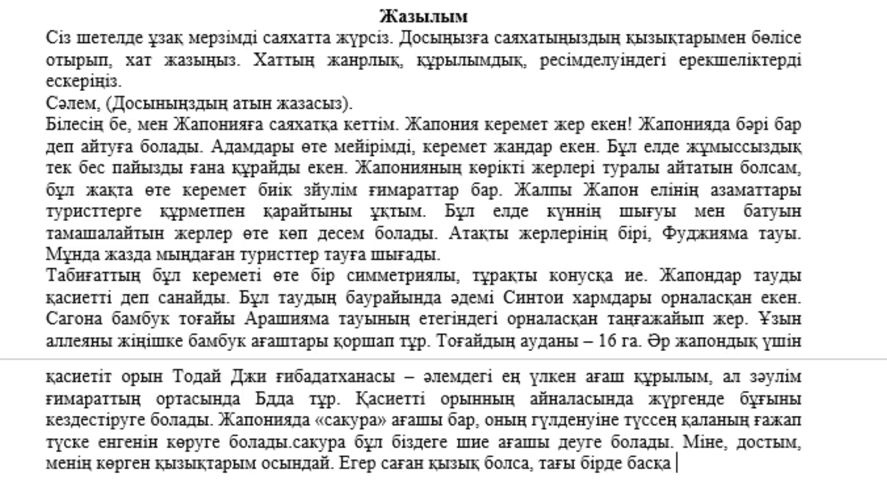
type("да қыз")
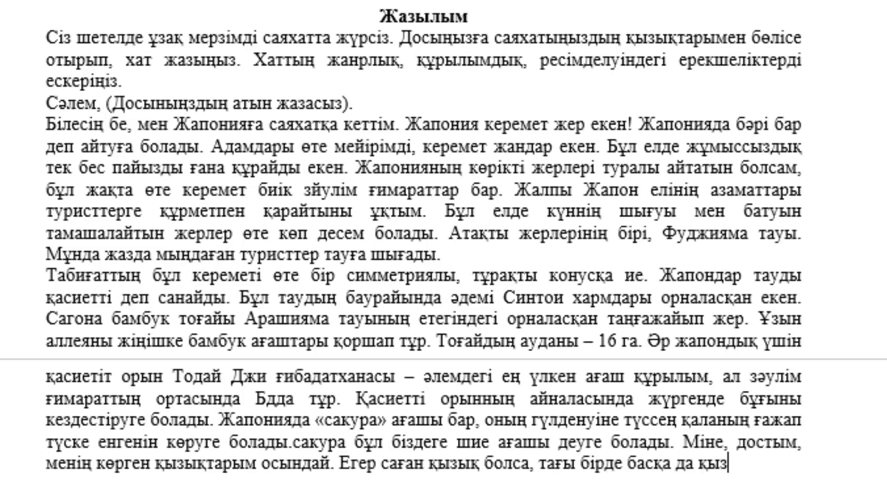
type("ық оқиғал")
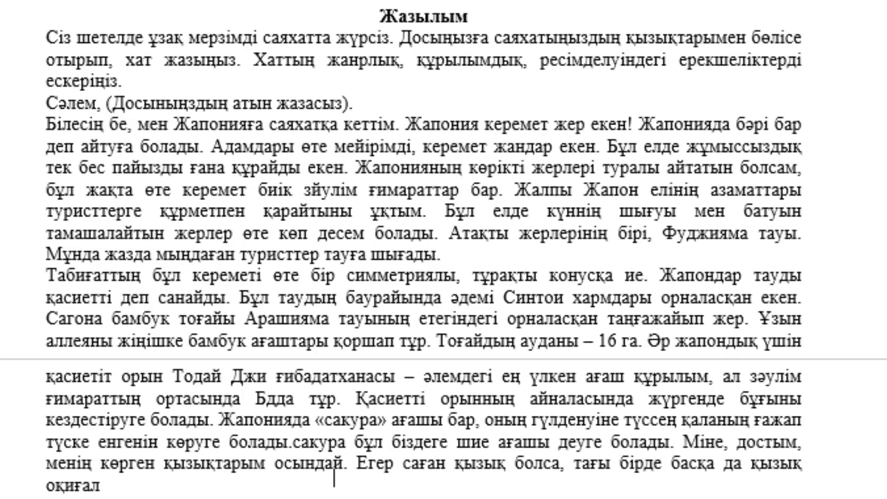
type("арды айтып бе")
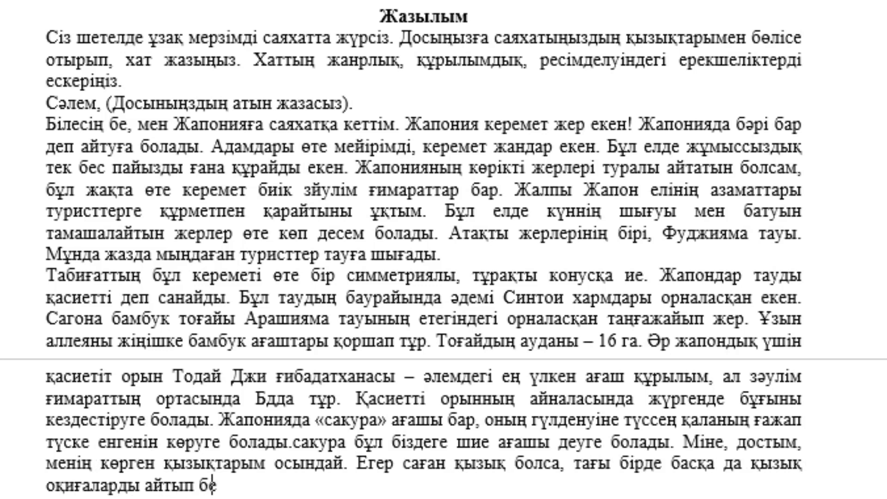
type("ремін.")
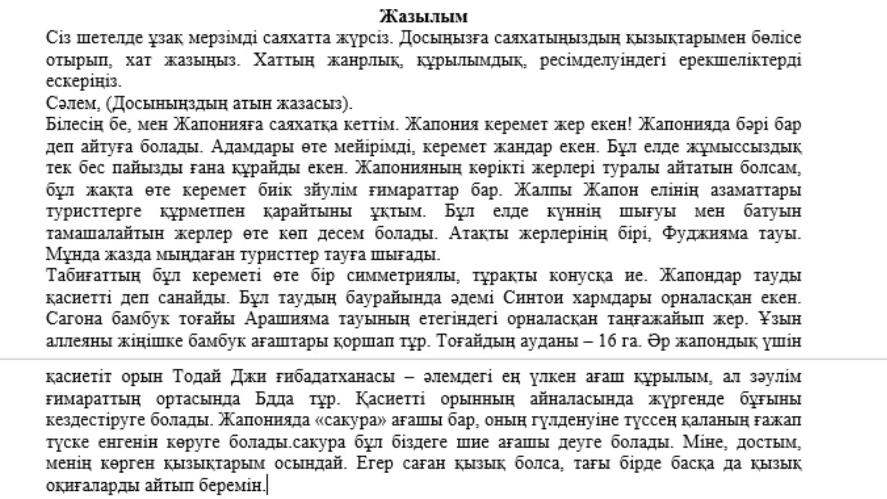
Step: End the letter with 'Сау бол, достым.' and a Сәлеммен sign-off line with a name placeholder
scroll(621, 405, "down", 3)
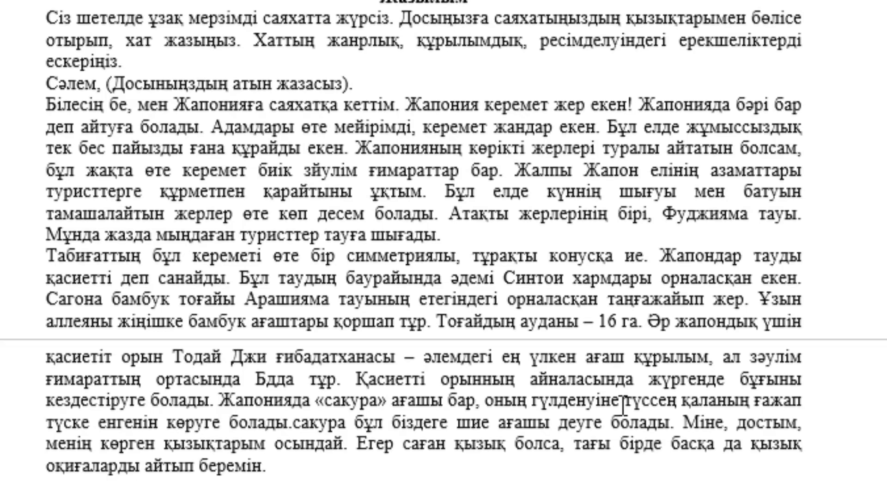
type("сау б")
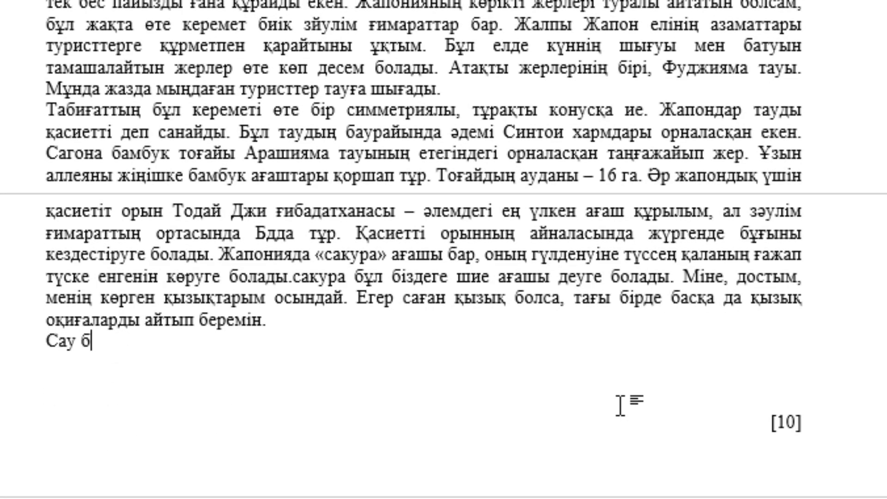
type("ол, ")
type("дос")
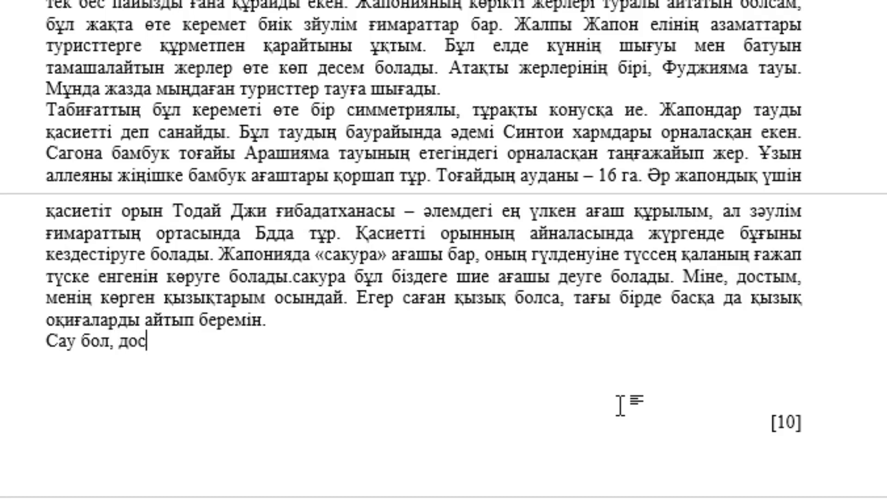
type("тым.")
key("Return")
type("Сәлемм")
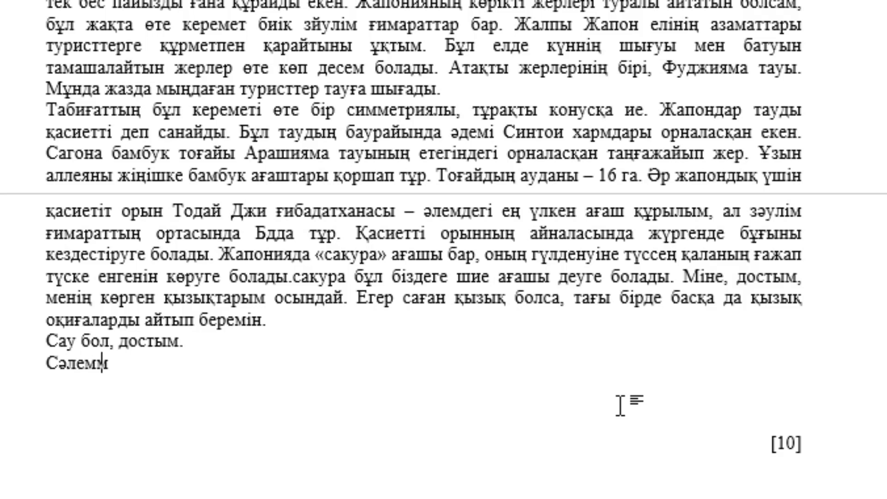
type("ен()")
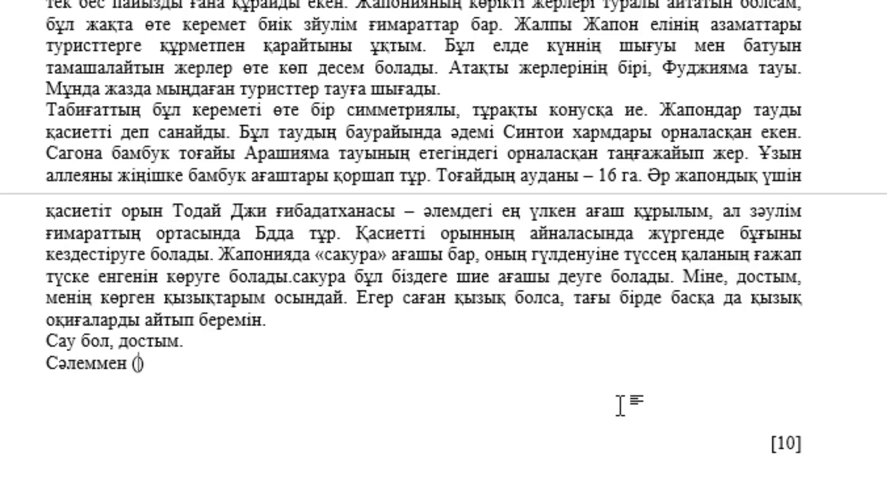
type("өзіңі")
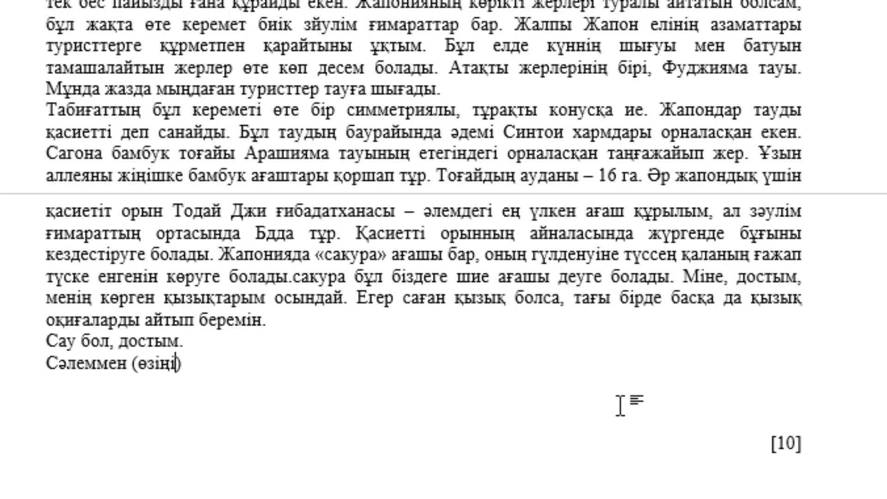
type("здің аты ж")
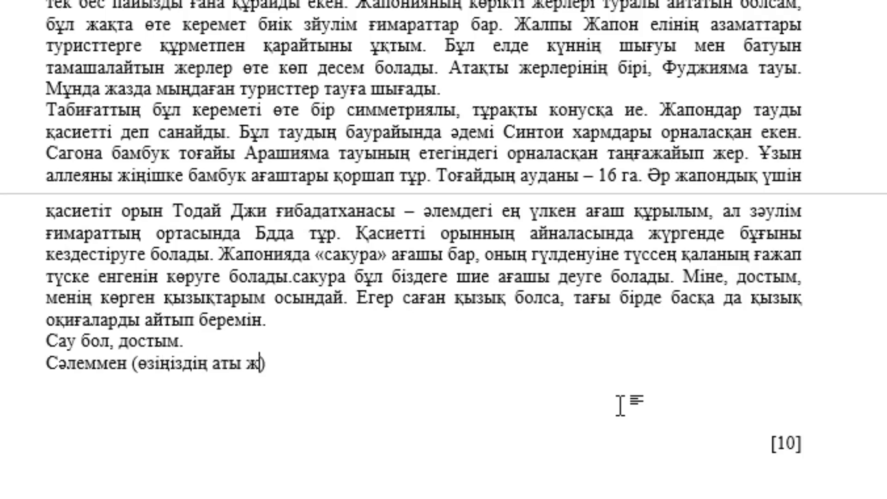
type("өніңі")
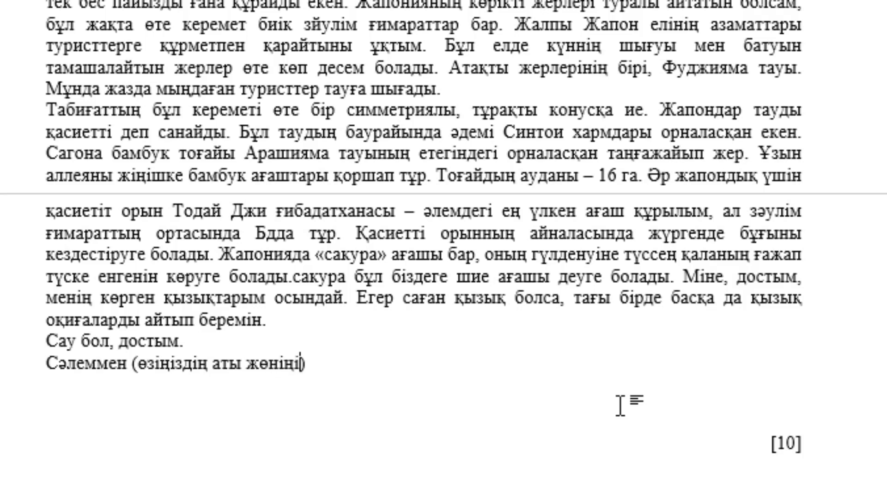
type("зді жазасыз")
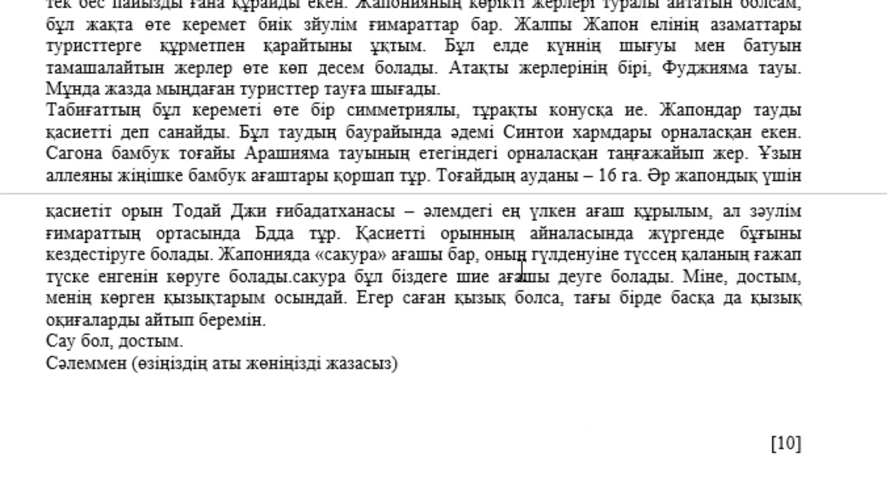
Step: Select the whole letter from the greeting down to the sign-off
scroll(523, 268, "up", 1)
scroll(523, 268, "up", 1)
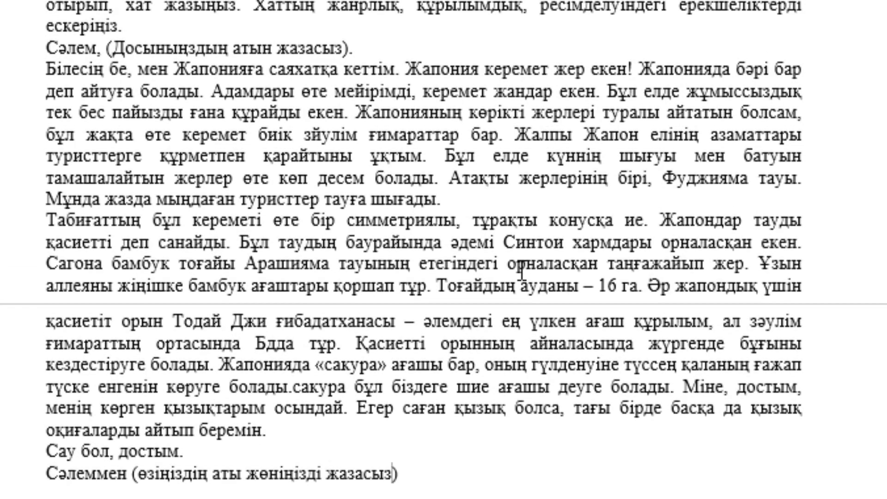
left_click_drag(34, 47, 420, 472)
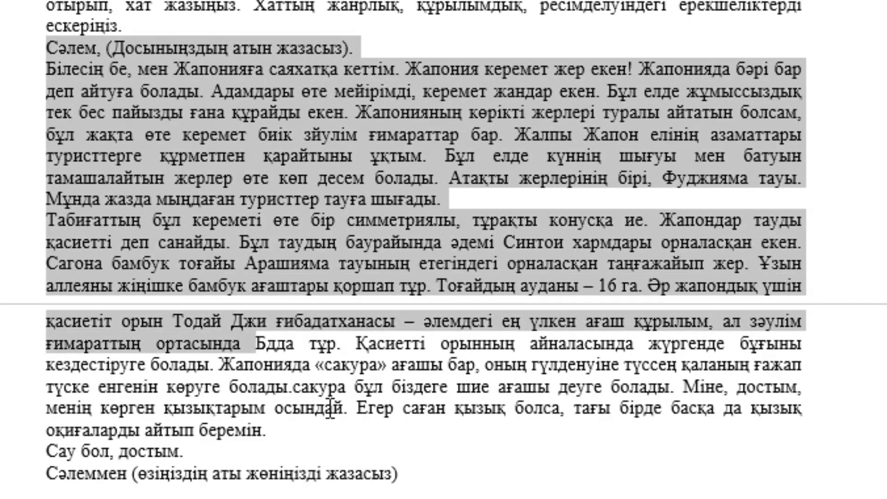